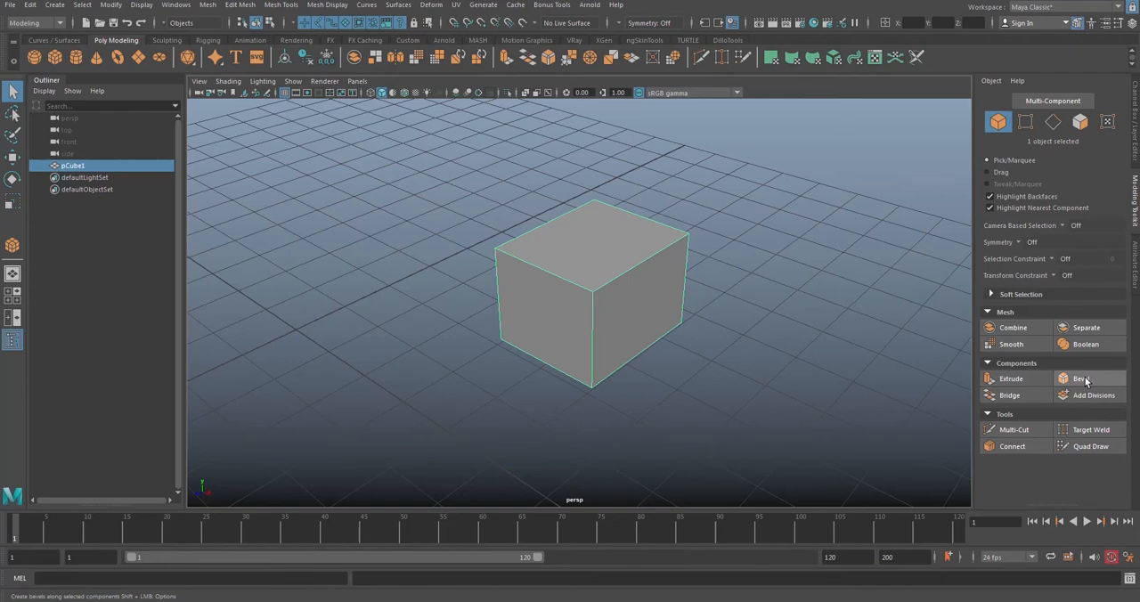
Step: Create a polygon plane on the grid in front of the cube and raise it to about 0.19 in Y
{"action": "scroll", "coordinate": [609, 297], "scroll_direction": "down", "scroll_amount": 2}
{"action": "left_click_drag", "start_coordinate": [609, 296], "coordinate": [624, 321], "text": "alt"}
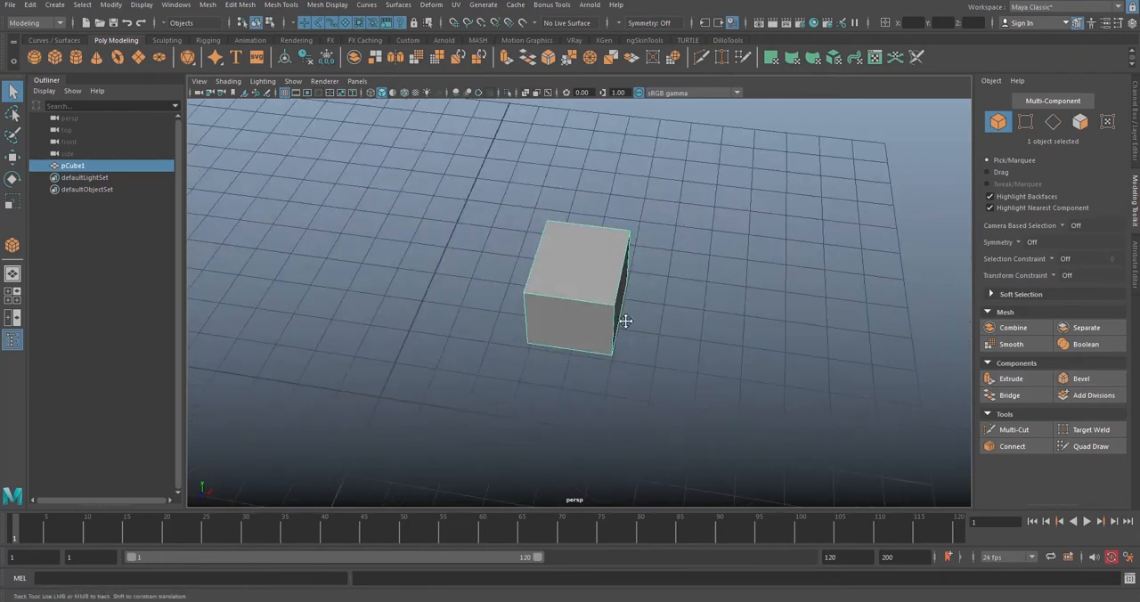
{"action": "middle_click_drag", "start_coordinate": [624, 321], "coordinate": [682, 307], "text": "alt"}
{"action": "left_click_drag", "start_coordinate": [683, 308], "coordinate": [704, 308], "text": "alt"}
{"action": "left_click", "coordinate": [138, 57]}
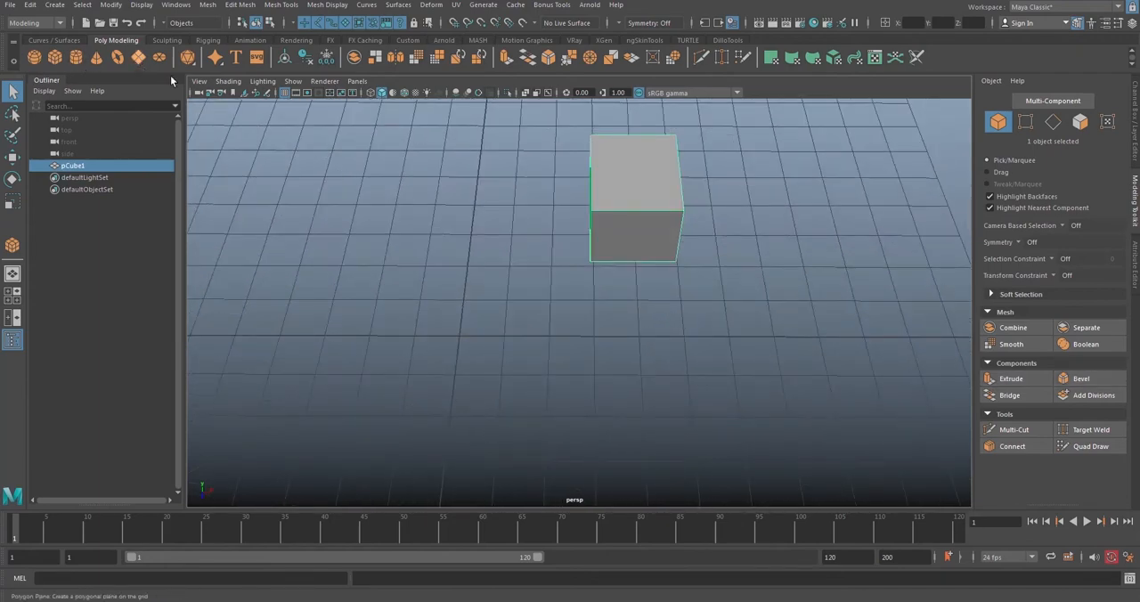
{"action": "left_click_drag", "start_coordinate": [454, 330], "coordinate": [493, 310]}
{"action": "key", "text": "w"}
{"action": "left_click_drag", "start_coordinate": [496, 307], "coordinate": [495, 297]}
{"action": "scroll", "coordinate": [547, 285], "scroll_direction": "up", "scroll_amount": 4}
{"action": "left_click_drag", "start_coordinate": [543, 264], "coordinate": [583, 312], "text": "alt"}
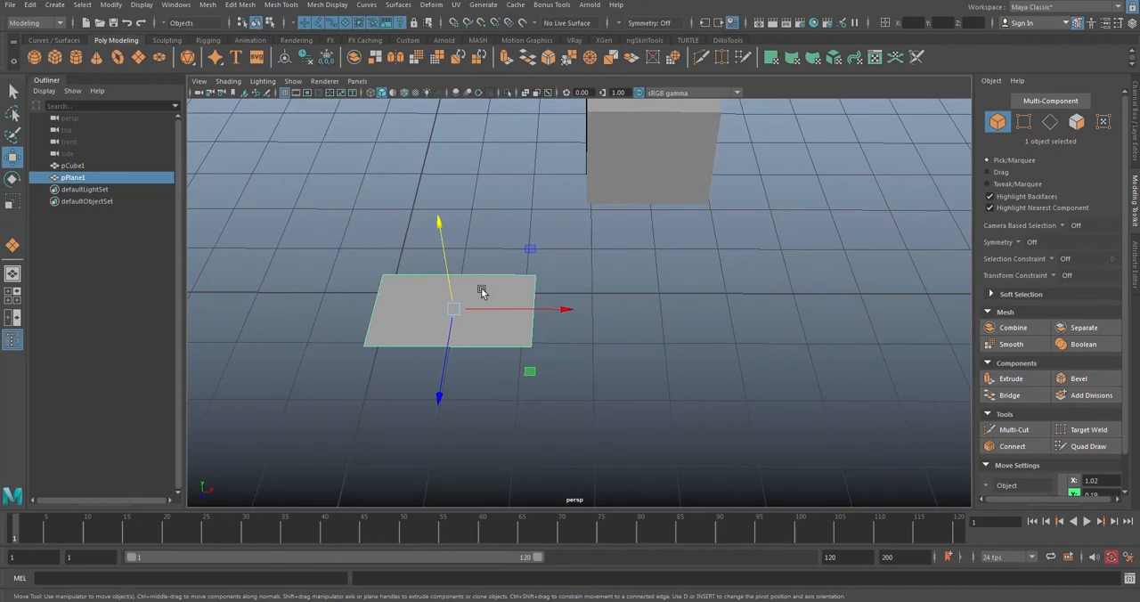
Step: Extrude the plane's edge on the positive X side outward along the X direction to form a second face
{"action": "right_click_drag", "start_coordinate": [514, 245], "coordinate": [503, 215]}
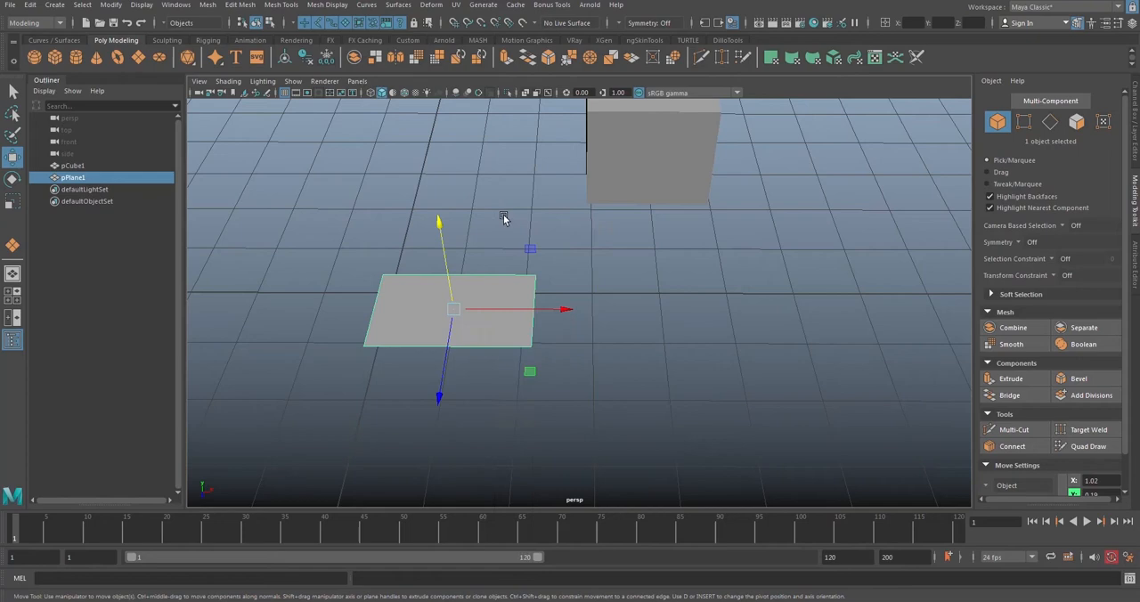
{"action": "left_click", "coordinate": [531, 308]}
{"action": "left_click", "coordinate": [1011, 378]}
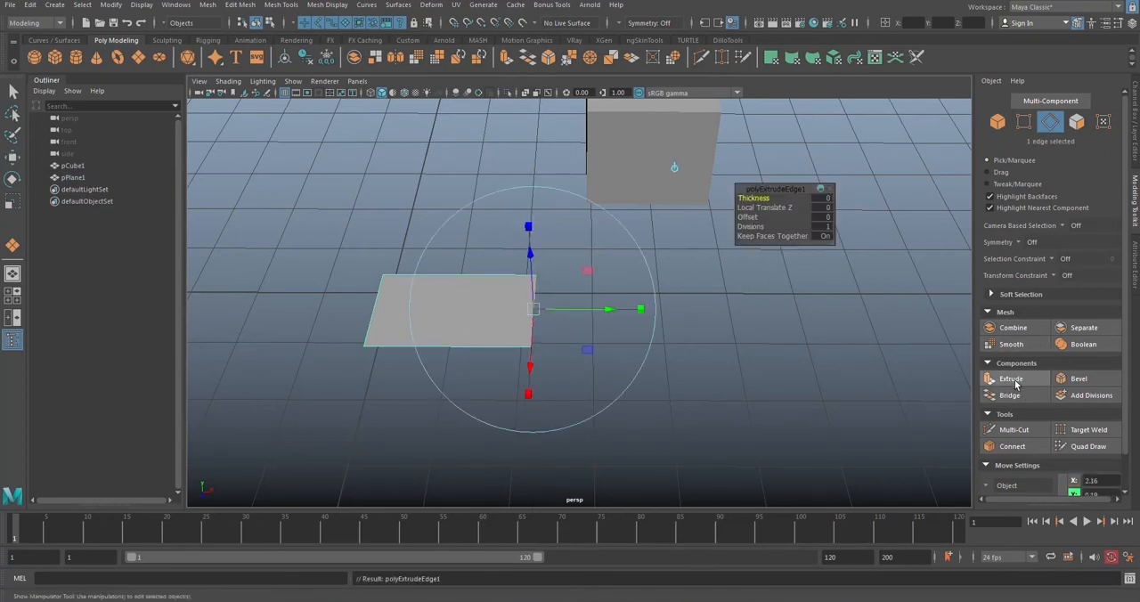
{"action": "left_click_drag", "start_coordinate": [568, 309], "coordinate": [695, 310]}
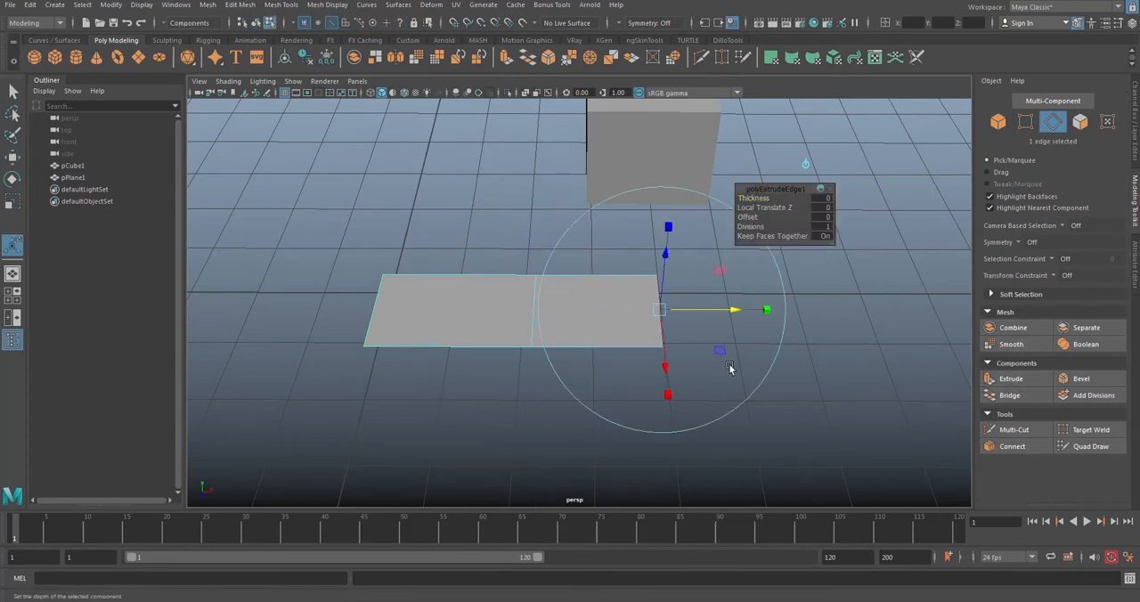
{"action": "left_click", "coordinate": [828, 389]}
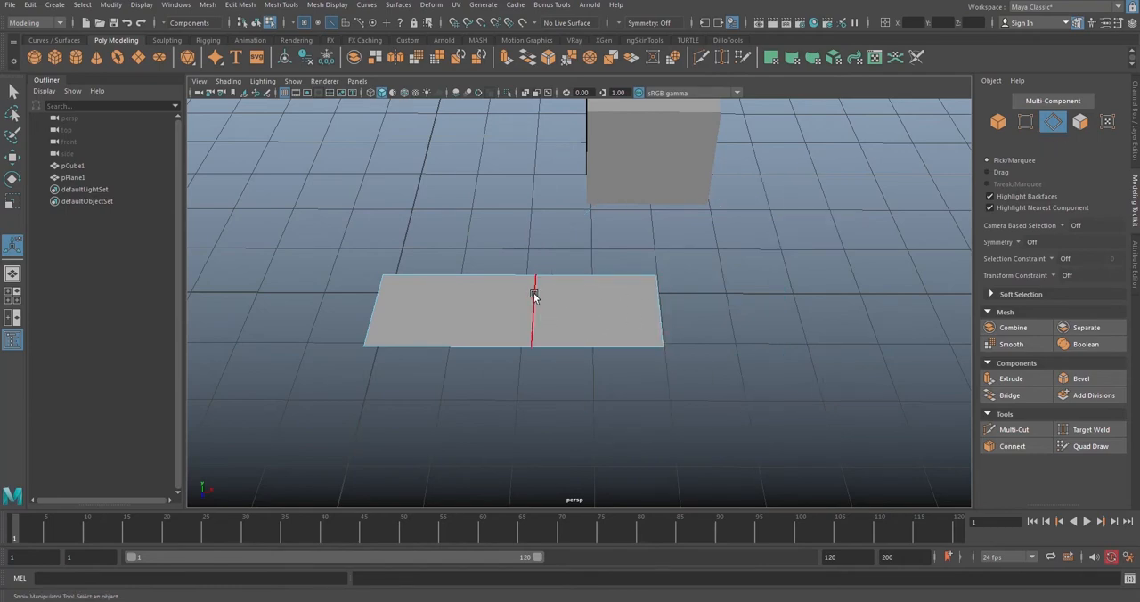
Step: Extrude the strip's outer edge along X with the Move tool to add a third face
{"action": "left_click", "coordinate": [659, 299]}
{"action": "left_click", "coordinate": [13, 157]}
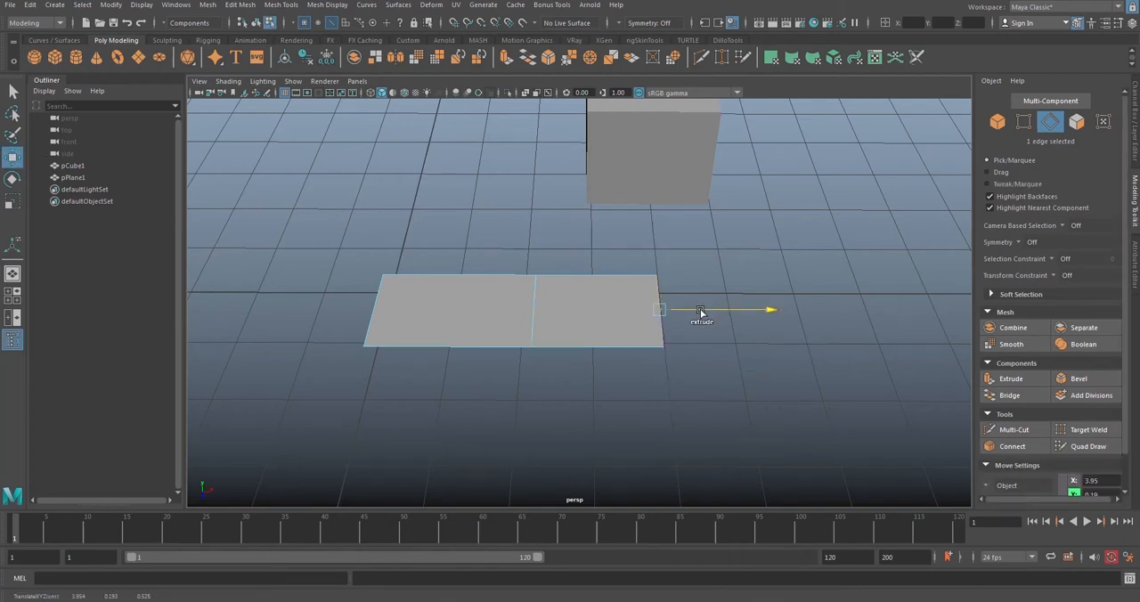
{"action": "left_click_drag", "start_coordinate": [701, 312], "coordinate": [820, 311], "text": "shift"}
{"action": "key", "text": "ctrl+z"}
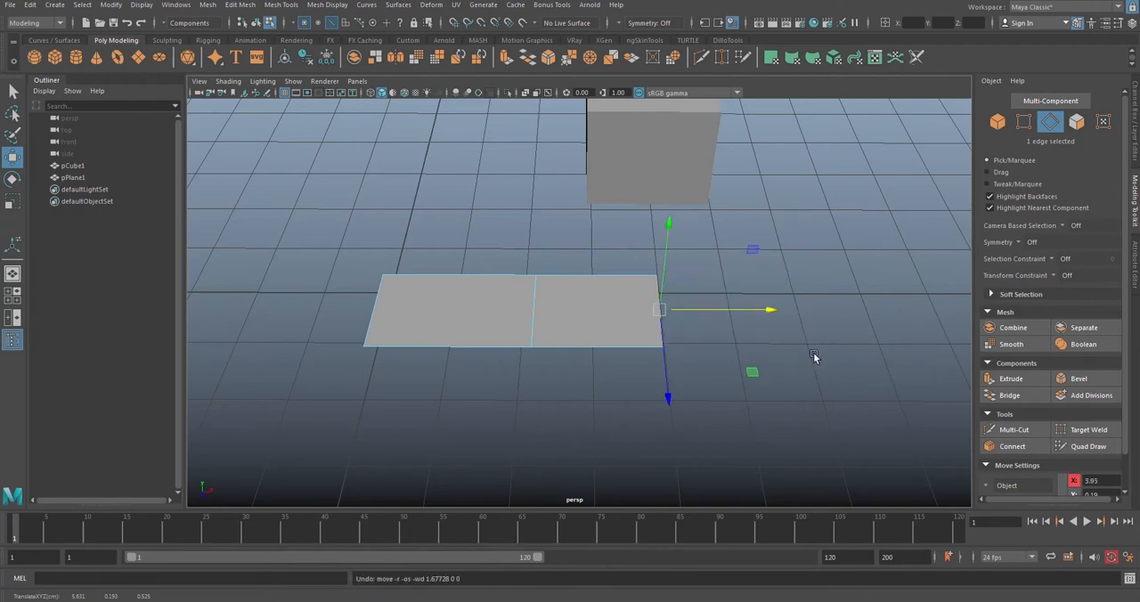
{"action": "left_click_drag", "start_coordinate": [710, 339], "coordinate": [742, 323], "text": "alt"}
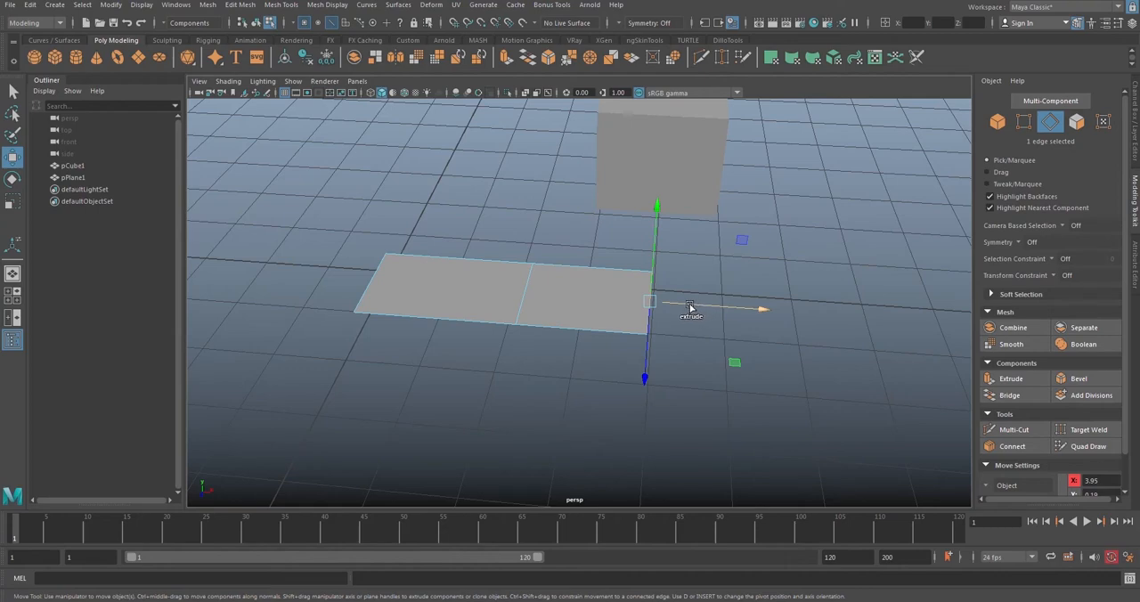
{"action": "left_click_drag", "start_coordinate": [691, 307], "coordinate": [757, 320], "text": "shift"}
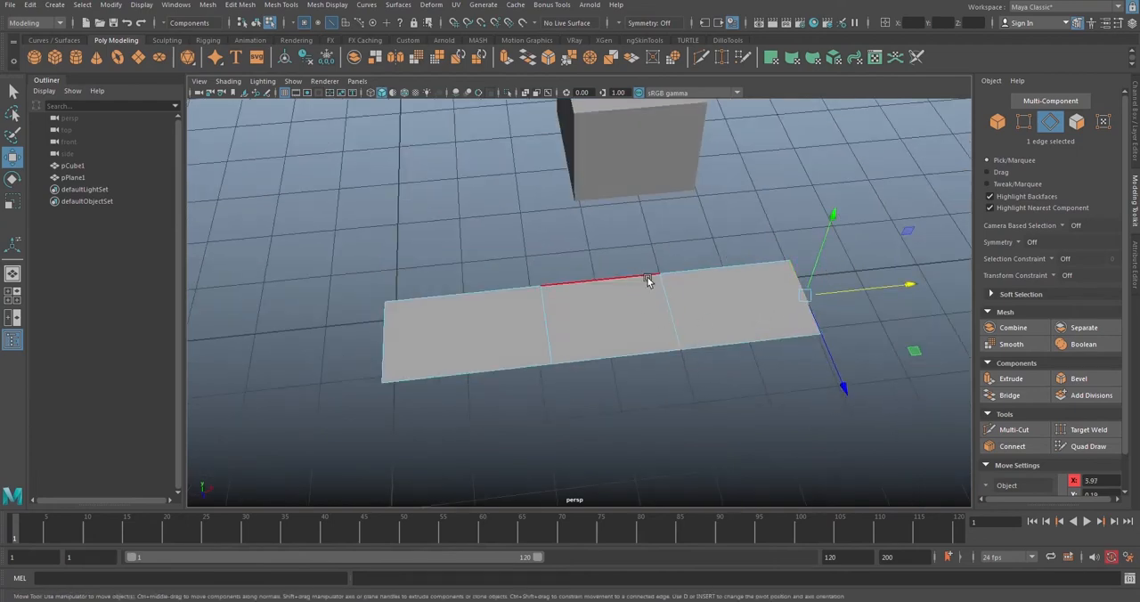
Step: Extrude the middle face's back edge repeatedly to form a flap that extends backward and folds down beneath the strip
{"action": "left_click_drag", "start_coordinate": [855, 348], "coordinate": [866, 360], "text": "alt"}
{"action": "left_click", "coordinate": [608, 301]}
{"action": "left_click_drag", "start_coordinate": [609, 300], "coordinate": [760, 279], "text": "alt"}
{"action": "left_click_drag", "start_coordinate": [696, 160], "coordinate": [701, 278], "text": "shift"}
{"action": "right_click_drag", "start_coordinate": [701, 278], "coordinate": [759, 269]}
{"action": "left_click_drag", "start_coordinate": [759, 268], "coordinate": [643, 346], "text": "alt"}
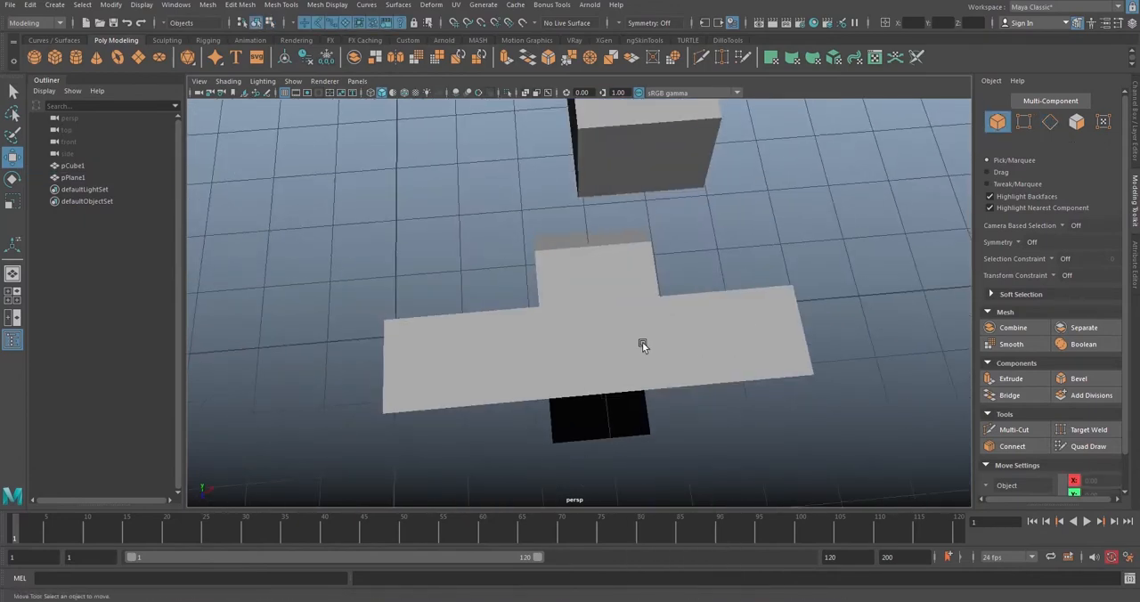
Step: Select the extruded plane as a whole object and delete it
{"action": "left_click", "coordinate": [642, 346]}
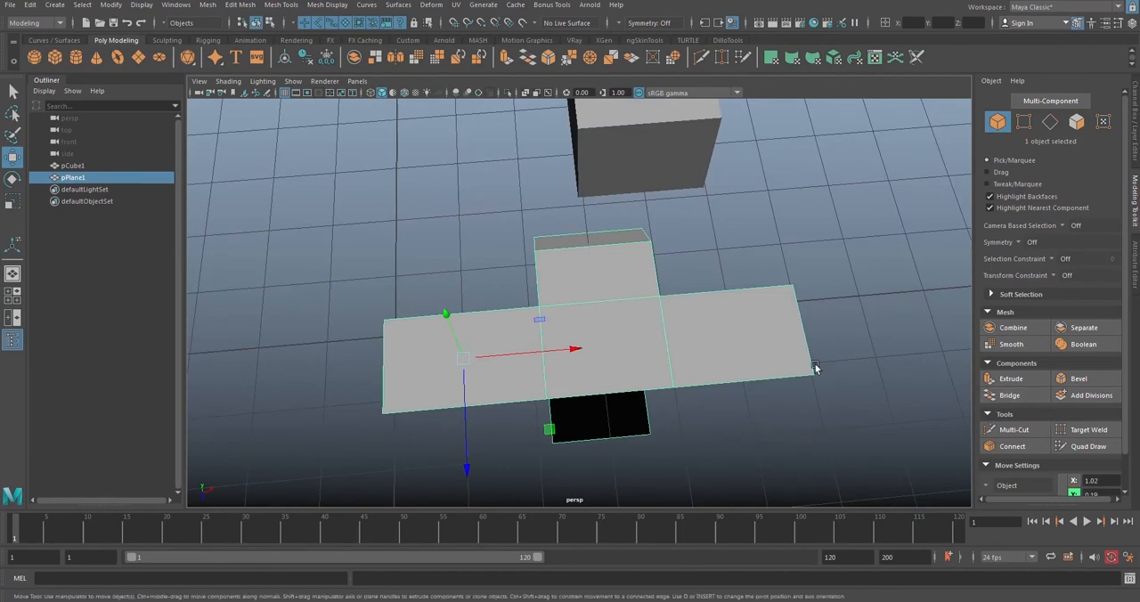
{"action": "left_click_drag", "start_coordinate": [738, 335], "coordinate": [774, 318], "text": "alt"}
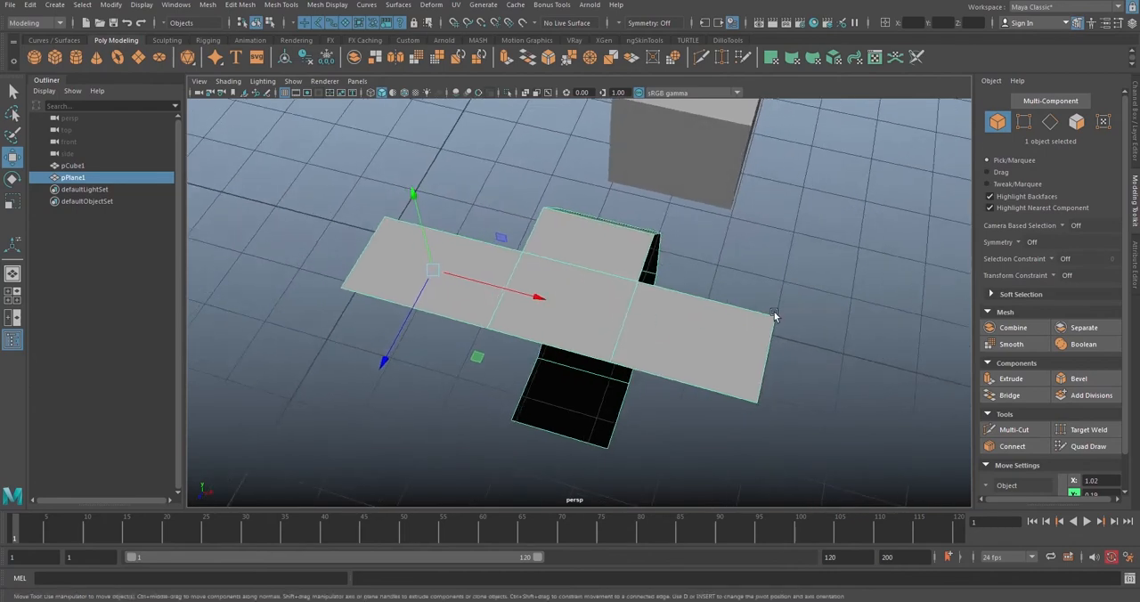
{"action": "key", "text": "Delete"}
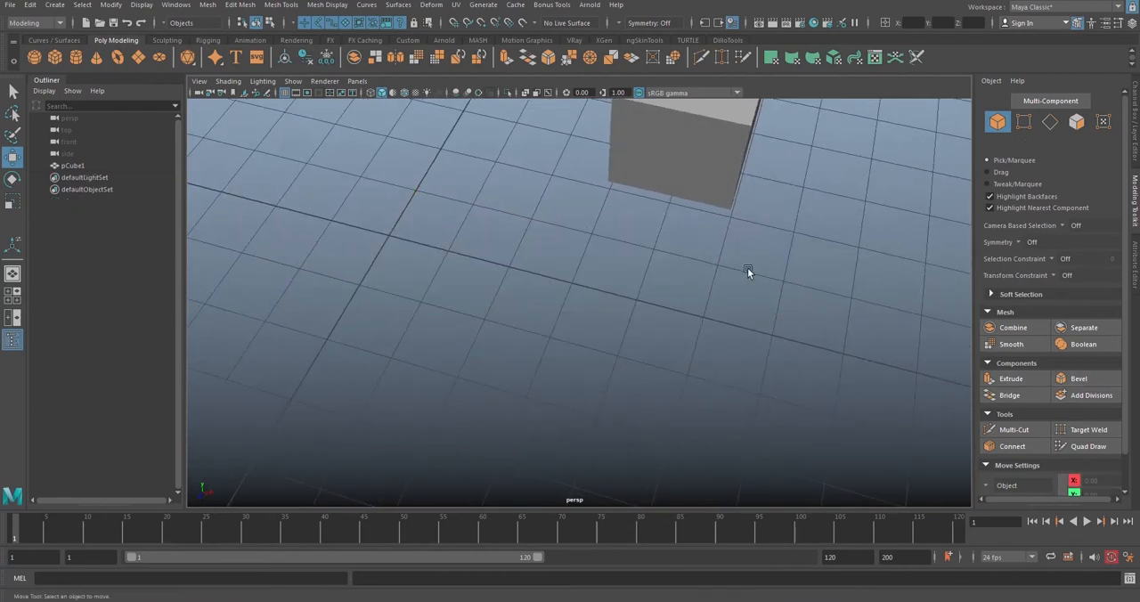
Step: Turn on wireframe-on-shaded display so the cube's edges are drawn over its surfaces
{"action": "left_click_drag", "start_coordinate": [692, 349], "coordinate": [626, 296], "text": "alt"}
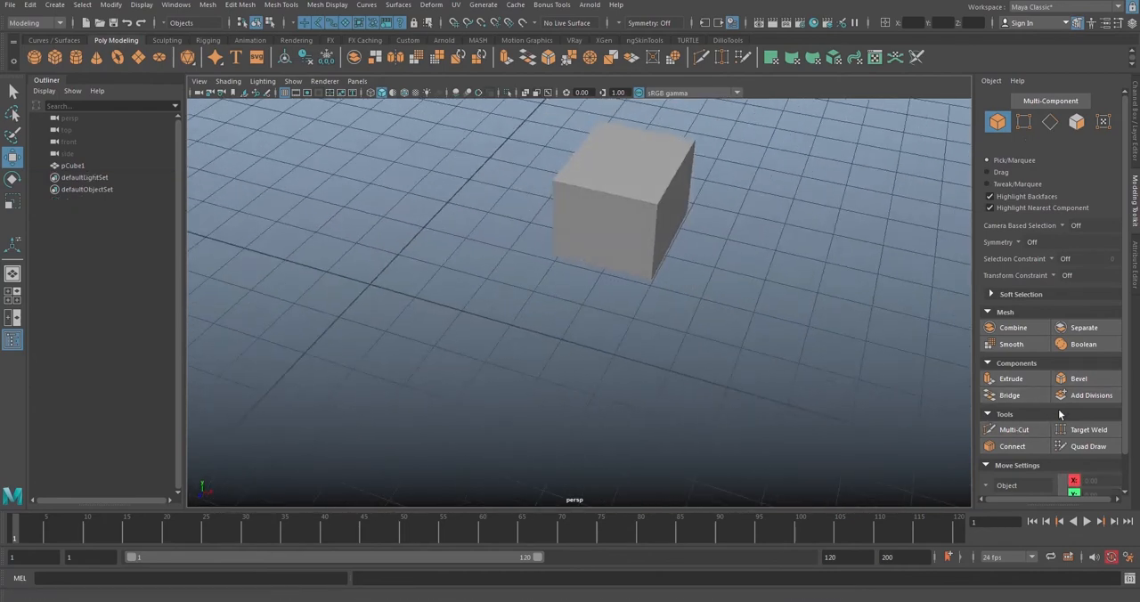
{"action": "left_click_drag", "start_coordinate": [687, 226], "coordinate": [668, 246], "text": "alt"}
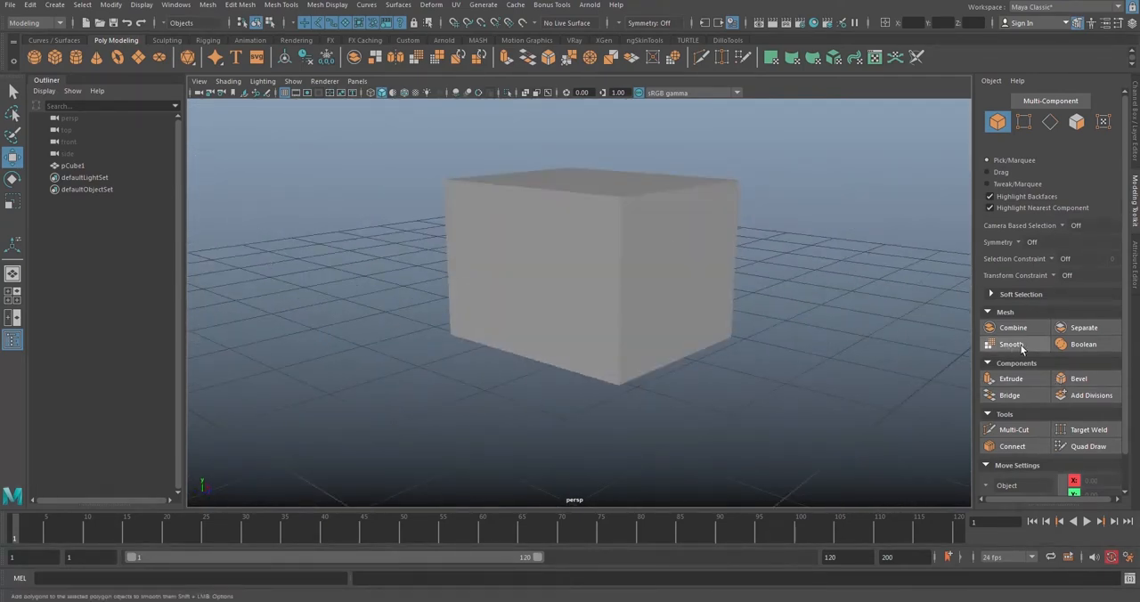
{"action": "left_click_drag", "start_coordinate": [743, 298], "coordinate": [608, 264], "text": "alt"}
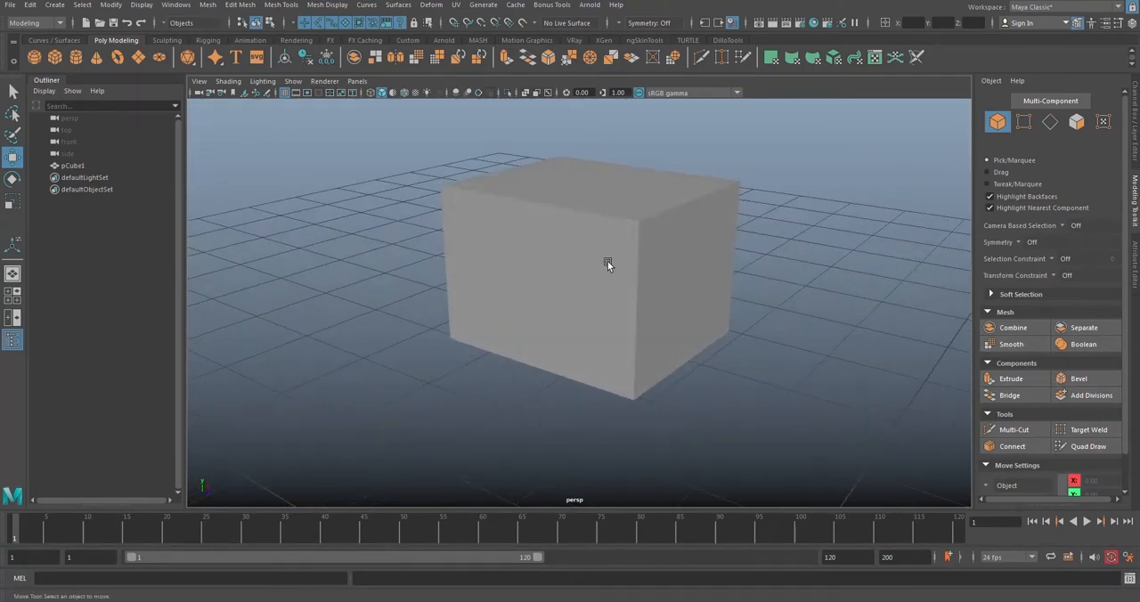
{"action": "left_click", "coordinate": [406, 94]}
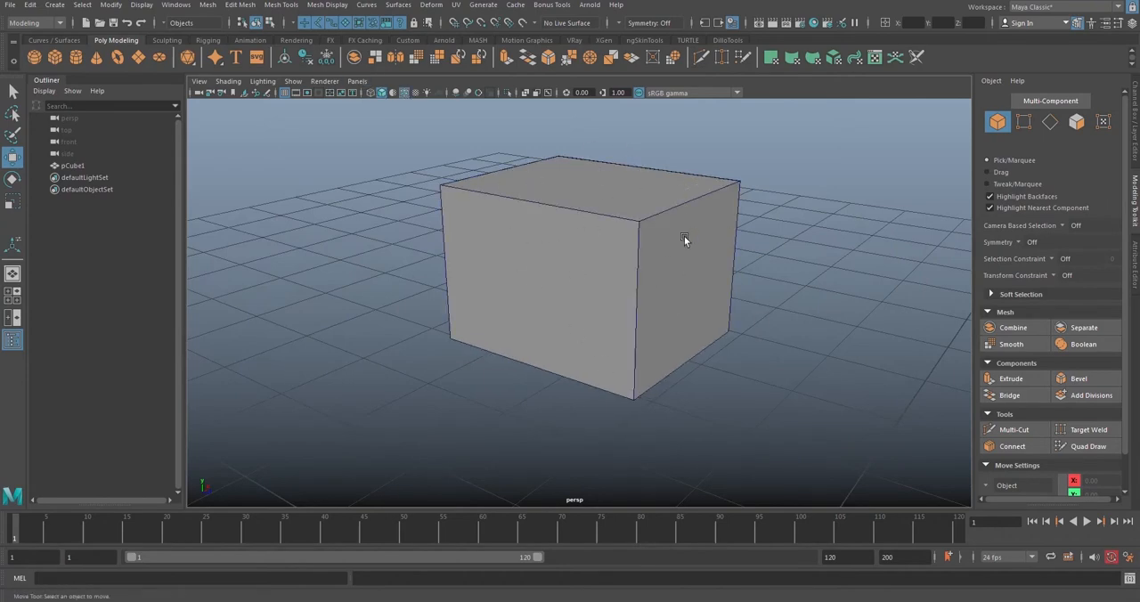
Step: Select the cube and add 1 level of divisions to split each of its faces into four
{"action": "left_click_drag", "start_coordinate": [684, 266], "coordinate": [784, 294], "text": "alt"}
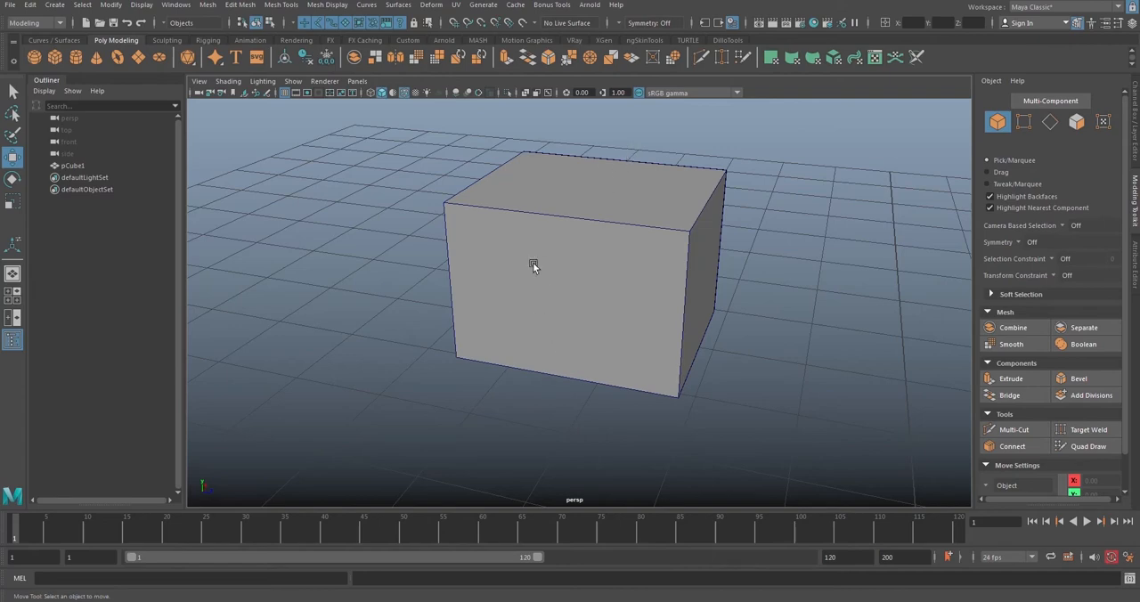
{"action": "left_click_drag", "start_coordinate": [533, 262], "coordinate": [686, 267], "text": "alt"}
{"action": "left_click", "coordinate": [590, 225]}
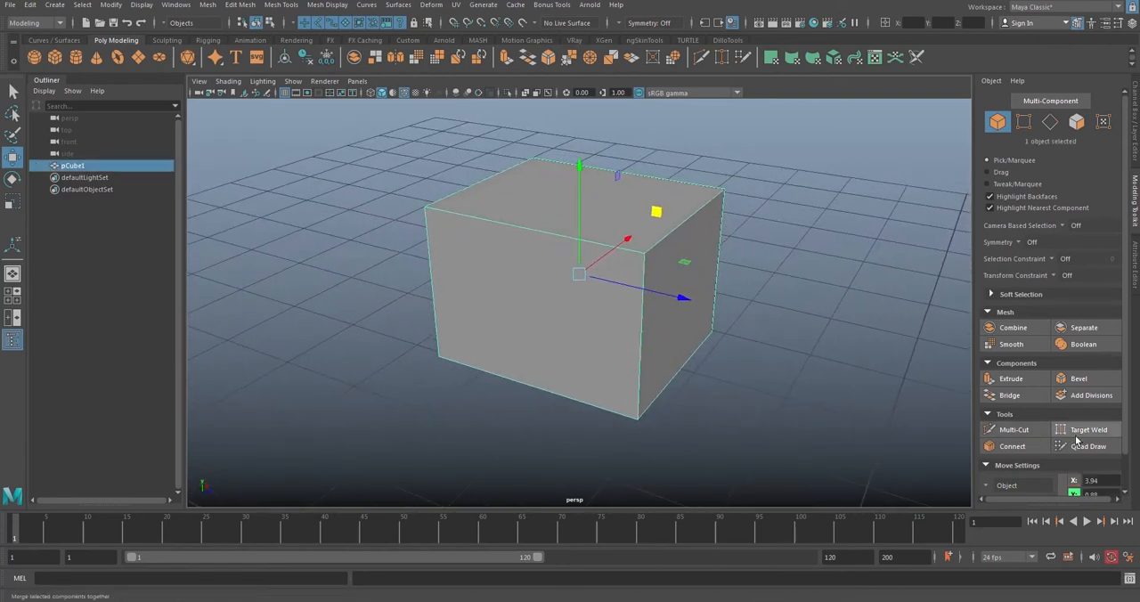
{"action": "left_click", "coordinate": [1092, 394]}
{"action": "left_click_drag", "start_coordinate": [618, 280], "coordinate": [552, 153], "text": "alt"}
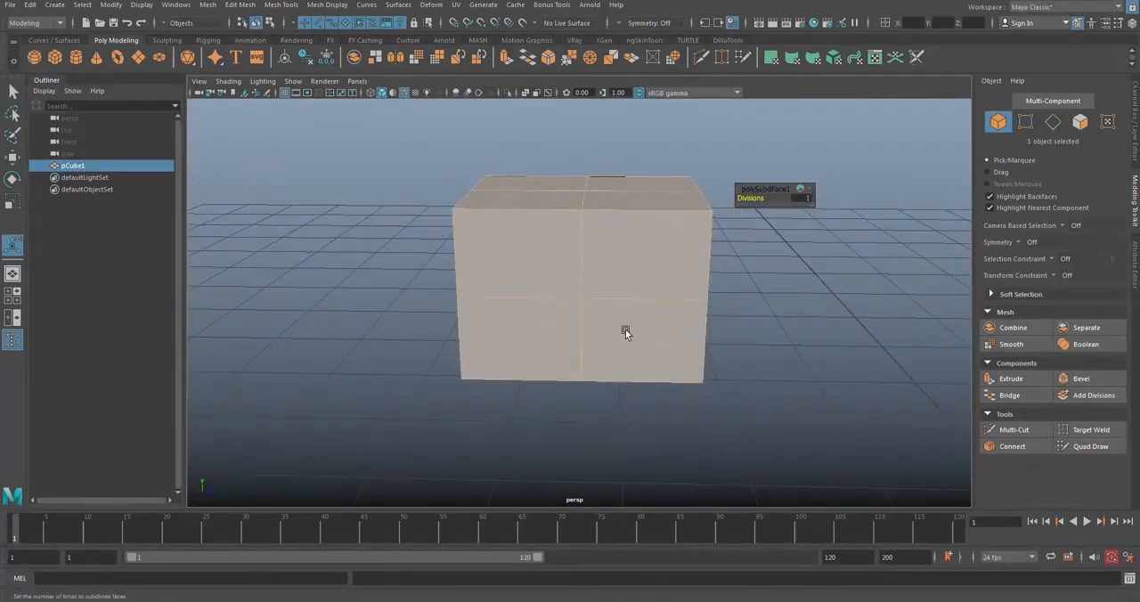
{"action": "left_click_drag", "start_coordinate": [627, 333], "coordinate": [549, 341], "text": "alt"}
{"action": "left_click_drag", "start_coordinate": [580, 420], "coordinate": [550, 275], "text": "alt"}
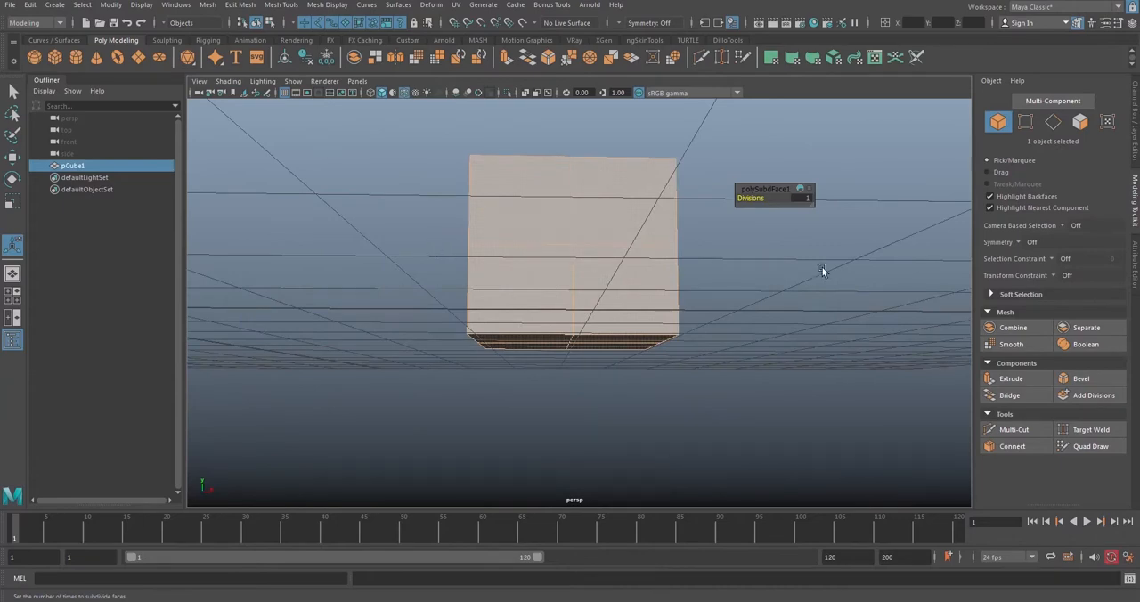
{"action": "left_click_drag", "start_coordinate": [822, 271], "coordinate": [855, 258], "text": "alt"}
{"action": "left_click_drag", "start_coordinate": [619, 285], "coordinate": [740, 262], "text": "alt"}
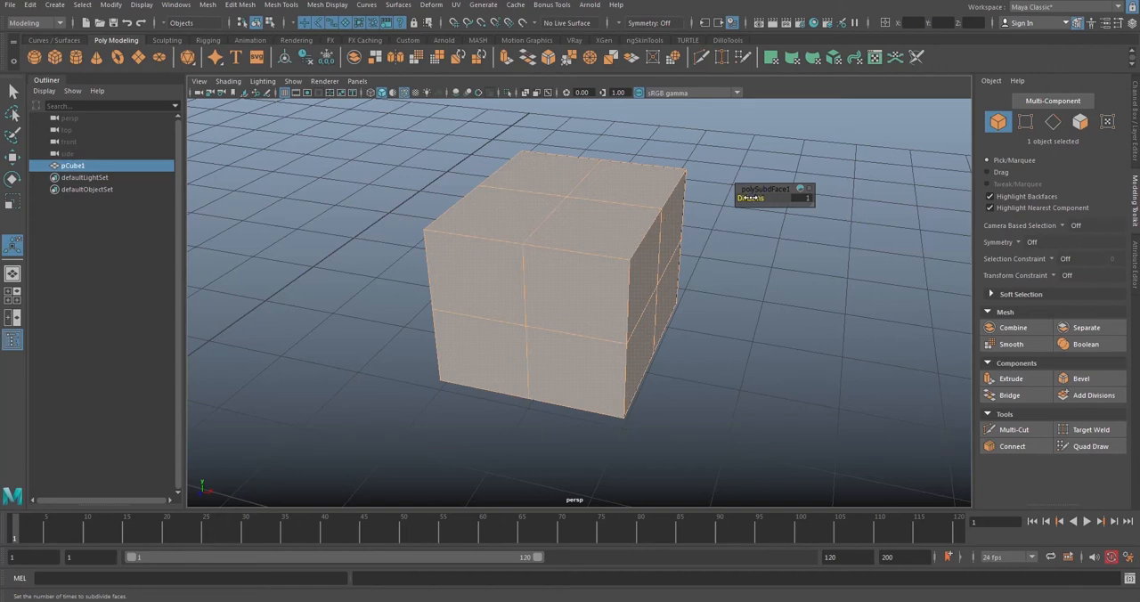
Step: Finish the cube's subdivision at 1 division and reselect the whole cube with the Select tool
{"action": "mouse_move", "coordinate": [751, 197]}
{"action": "left_mouse_down"}
{"action": "mouse_move", "coordinate": [765, 198]}
{"action": "mouse_move", "coordinate": [751, 201]}
{"action": "left_mouse_up"}
{"action": "left_click_drag", "start_coordinate": [760, 335], "coordinate": [700, 273], "text": "alt"}
{"action": "right_click_drag", "start_coordinate": [605, 181], "coordinate": [659, 165]}
{"action": "left_click", "coordinate": [746, 285]}
{"action": "left_click_drag", "start_coordinate": [746, 285], "coordinate": [891, 258], "text": "alt"}
{"action": "left_click", "coordinate": [677, 285]}
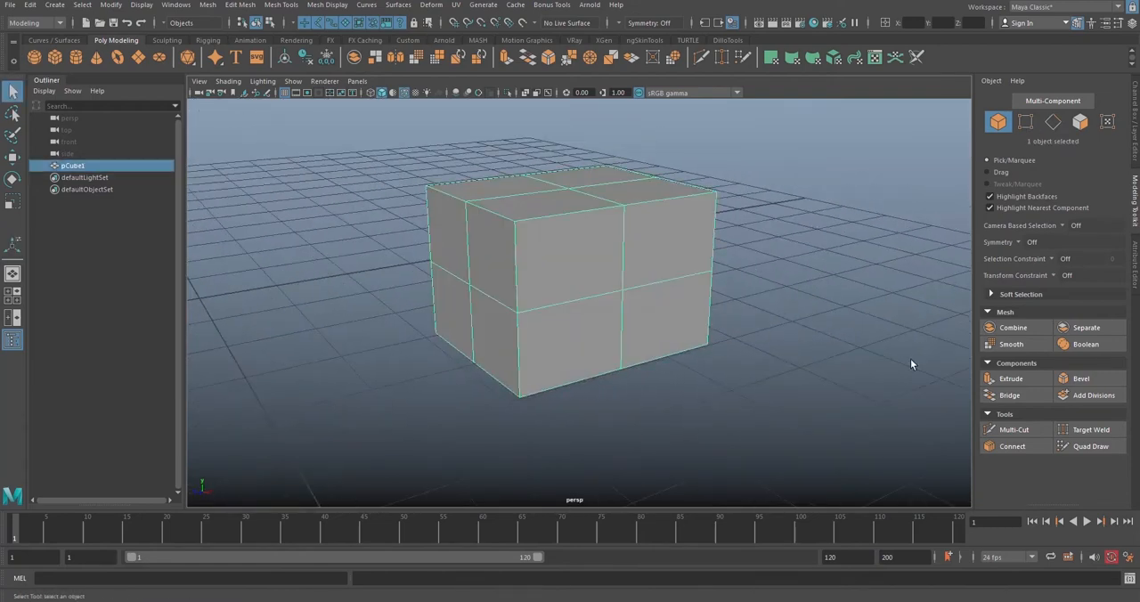
{"action": "left_click_drag", "start_coordinate": [745, 313], "coordinate": [669, 311], "text": "alt"}
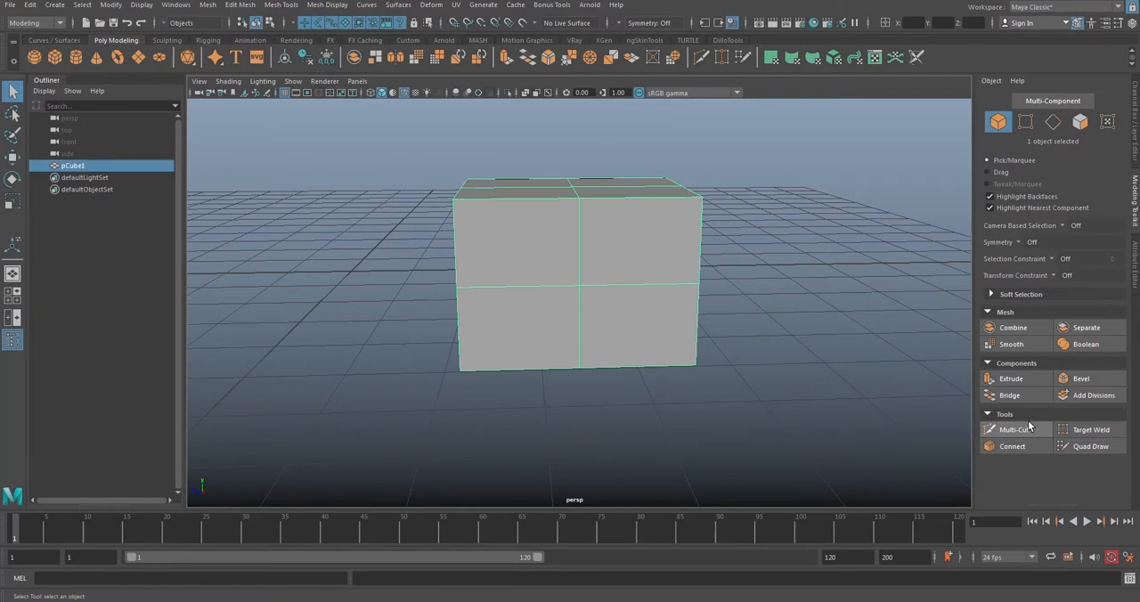
{"action": "left_click_drag", "start_coordinate": [575, 224], "coordinate": [543, 224], "text": "alt"}
{"action": "scroll", "coordinate": [612, 251], "scroll_direction": "up", "scroll_amount": 4}
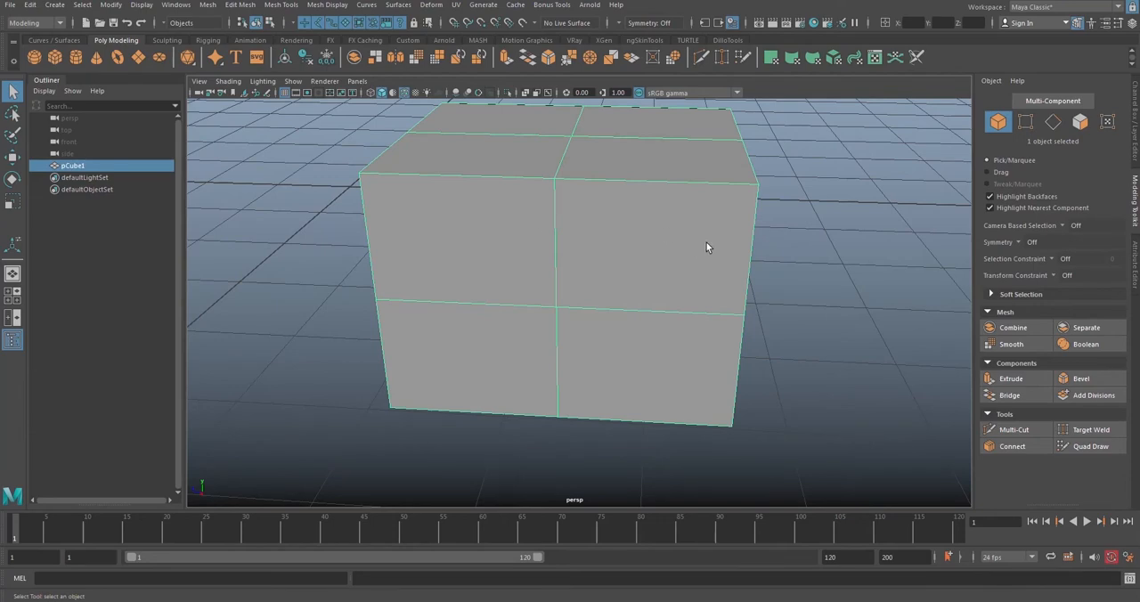
{"action": "left_click_drag", "start_coordinate": [706, 247], "coordinate": [663, 248], "text": "alt"}
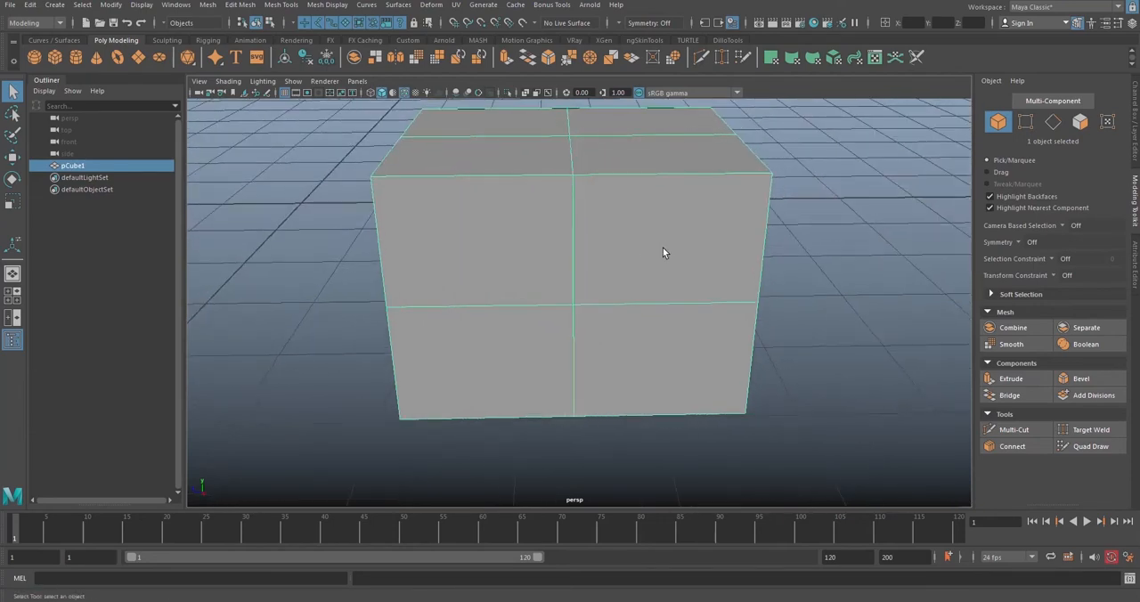
{"action": "left_click_drag", "start_coordinate": [744, 254], "coordinate": [642, 210], "text": "alt"}
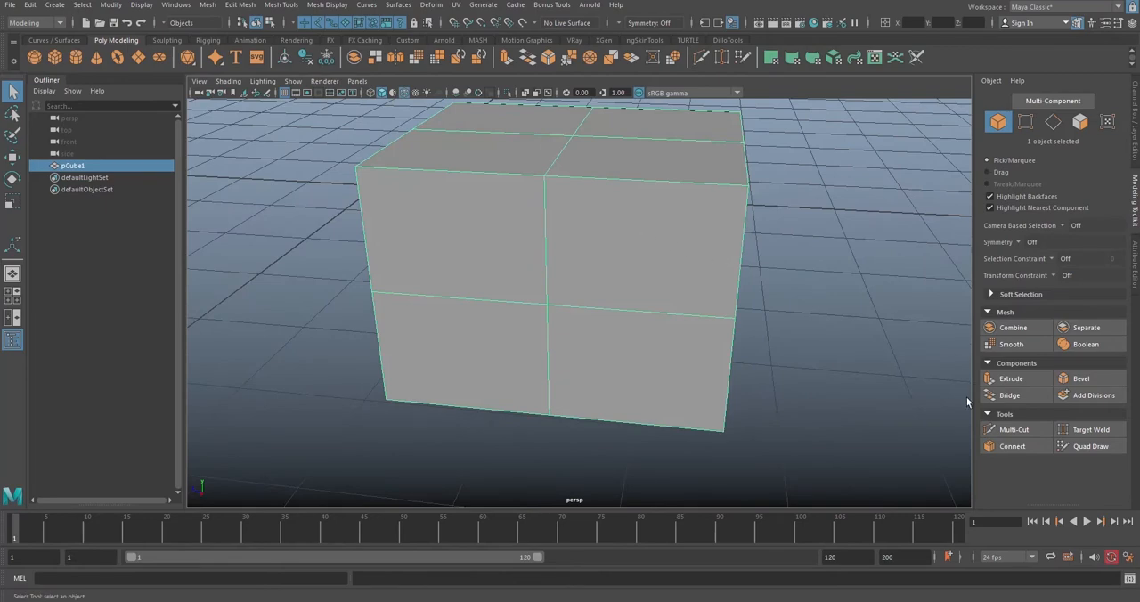
{"action": "left_click", "coordinate": [1020, 430]}
{"action": "left_click_drag", "start_coordinate": [631, 266], "coordinate": [668, 268], "text": "alt"}
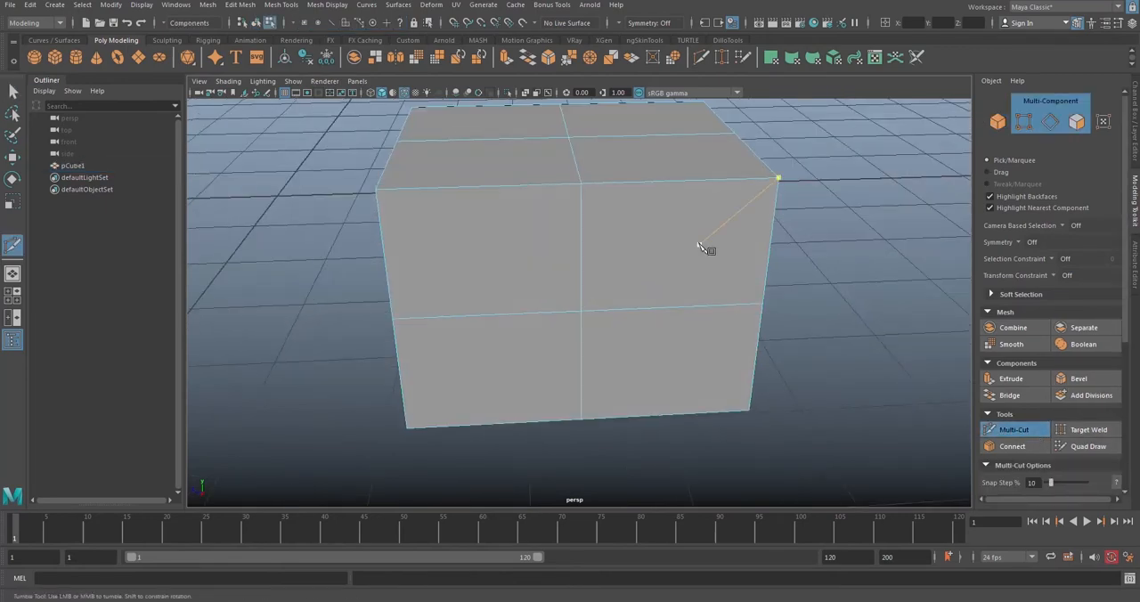
{"action": "left_click", "coordinate": [1013, 432]}
Step: Switch the subdivided cube to vertex selection mode
{"action": "right_click", "coordinate": [638, 220]}
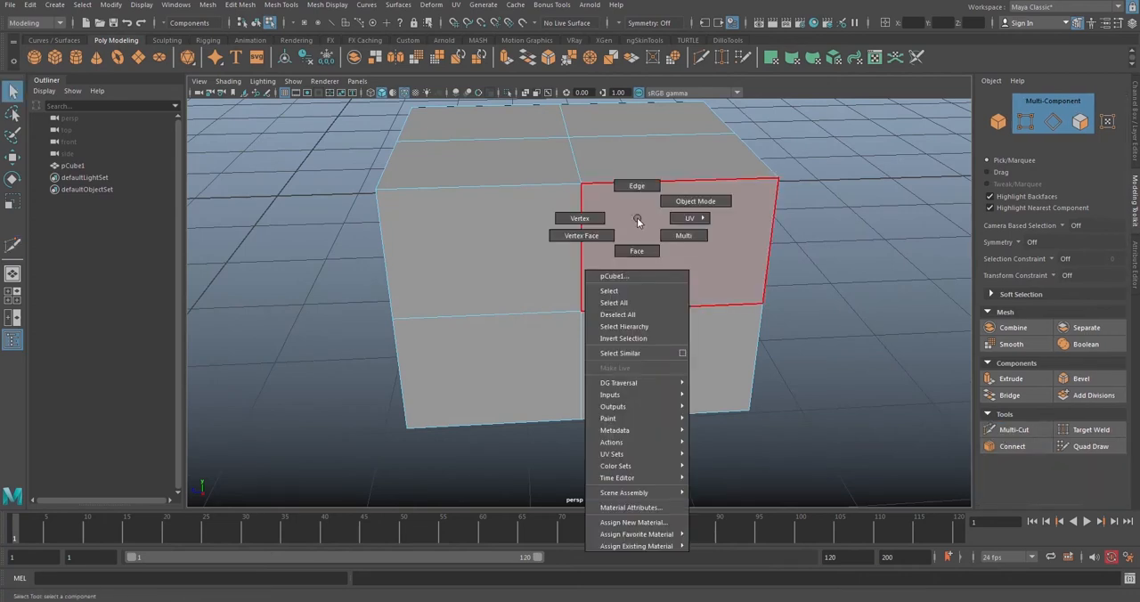
{"action": "left_click", "coordinate": [581, 219]}
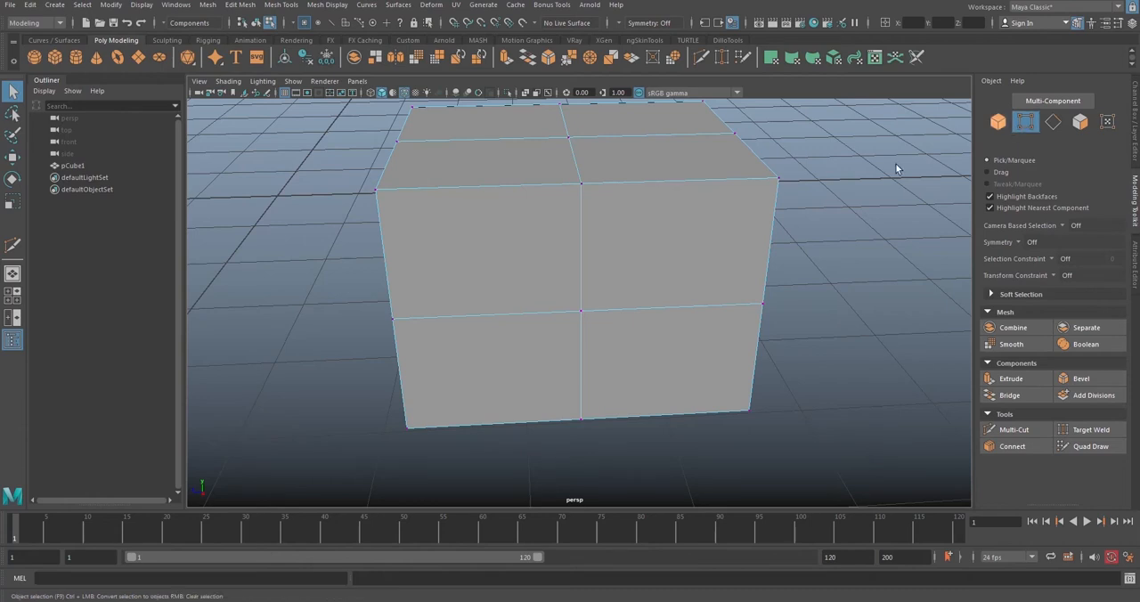
{"action": "right_click", "coordinate": [659, 228]}
{"action": "left_click", "coordinate": [618, 224]}
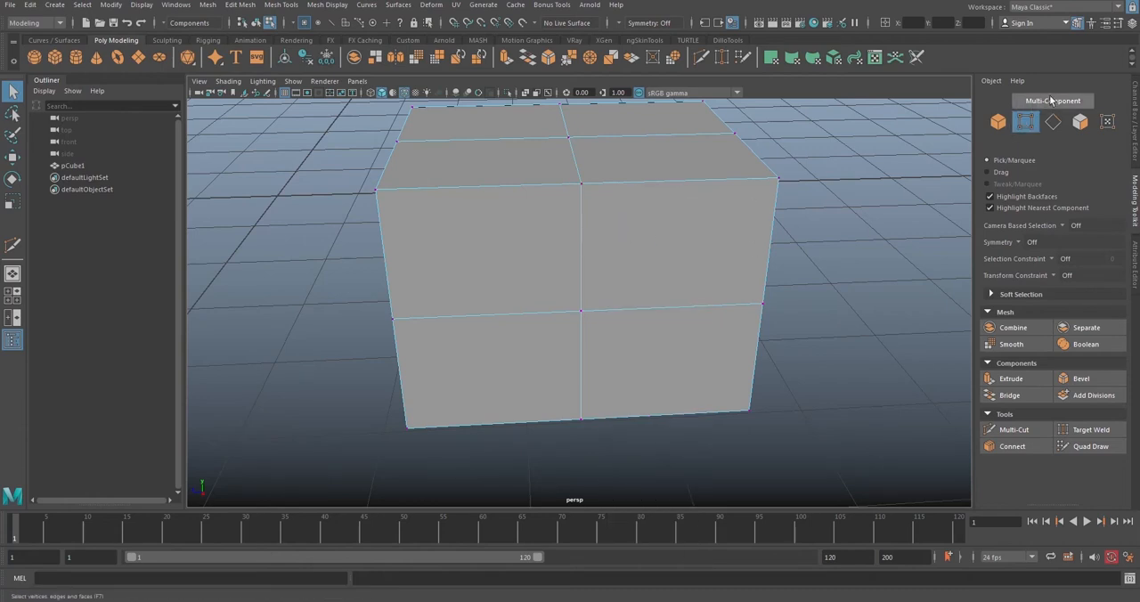
{"action": "left_click", "coordinate": [1025, 124]}
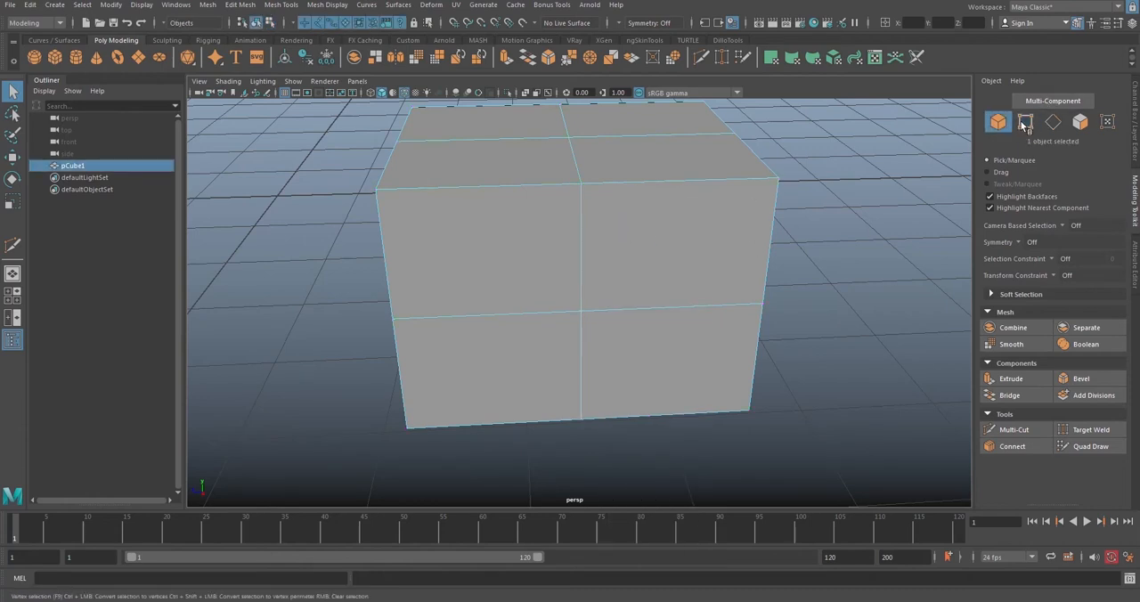
{"action": "left_click", "coordinate": [1027, 125]}
{"action": "left_click_drag", "start_coordinate": [717, 238], "coordinate": [709, 205], "text": "alt"}
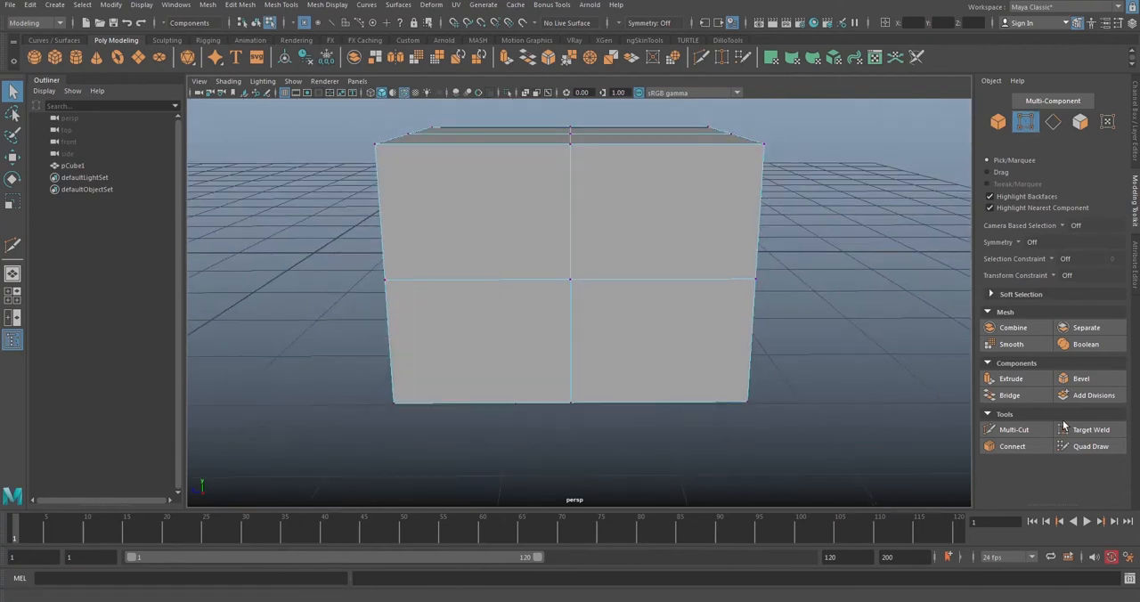
Step: Use Multi-Cut to start a diagonal cut on the front side, from its top-middle vertex to its right-middle vertex
{"action": "left_click", "coordinate": [1017, 431]}
{"action": "left_click_drag", "start_coordinate": [499, 173], "coordinate": [621, 214], "text": "alt"}
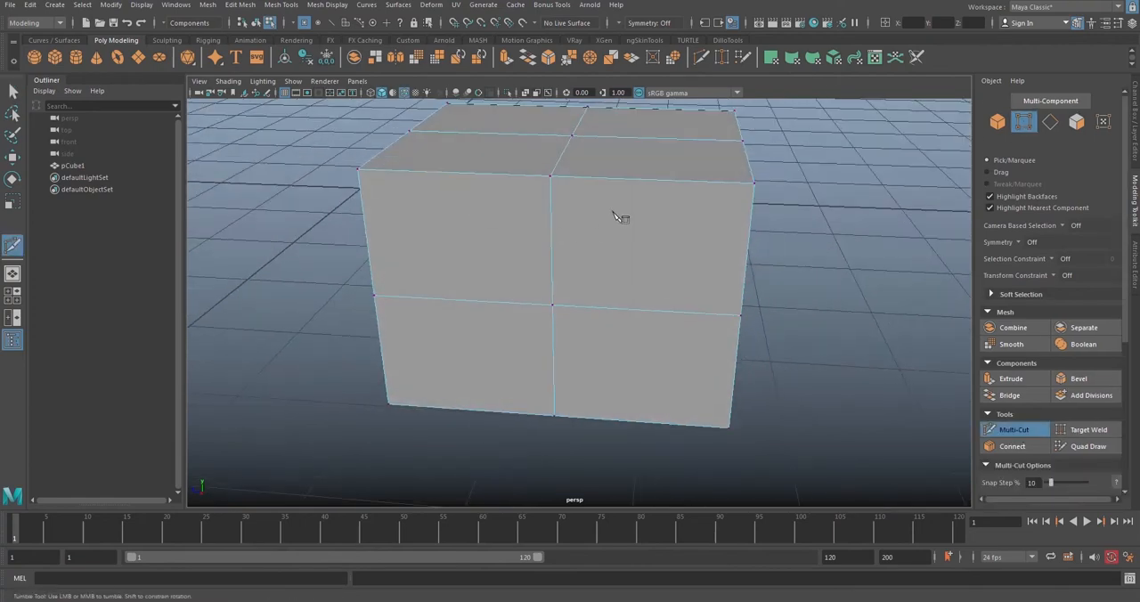
{"action": "left_click", "coordinate": [550, 176]}
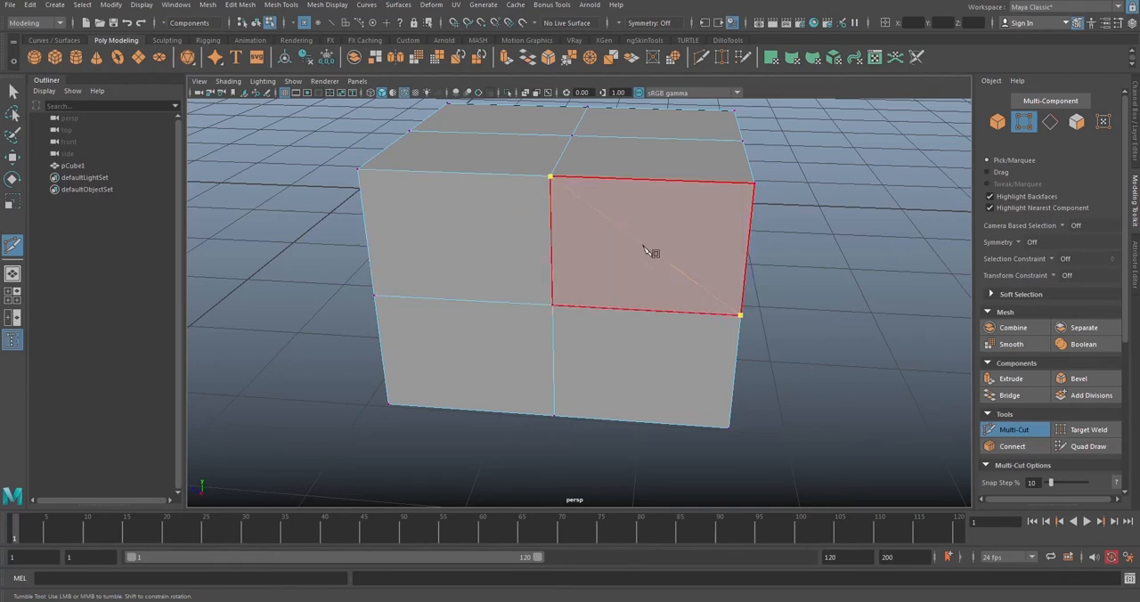
{"action": "left_click_drag", "start_coordinate": [633, 276], "coordinate": [695, 288], "text": "alt"}
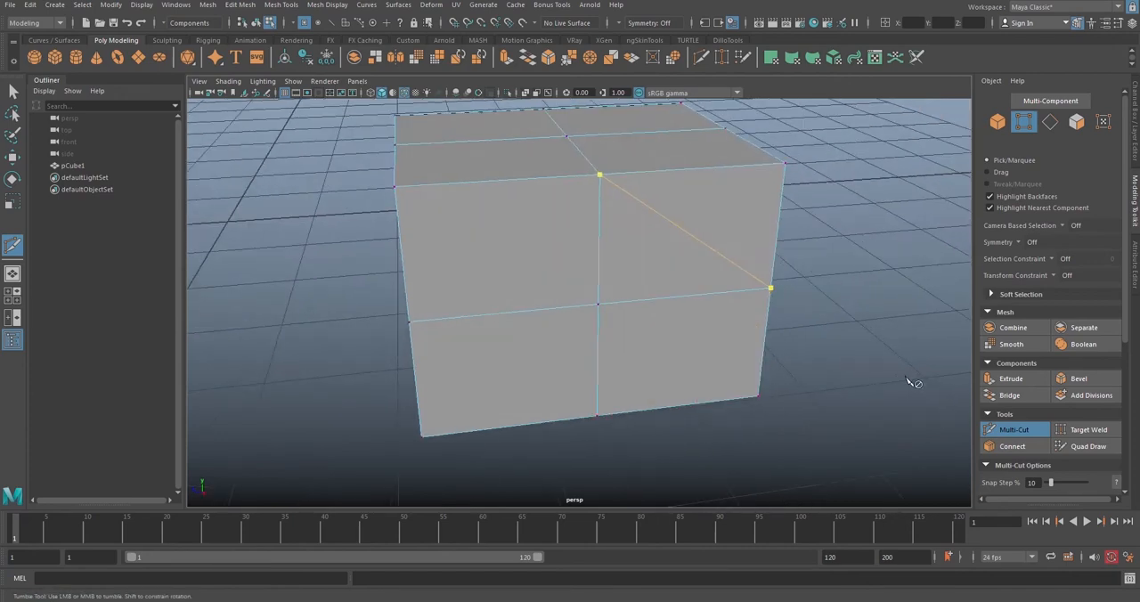
Step: Try extending the cut with free points inside the upper-left front face, and undo those extra points
{"action": "scroll", "coordinate": [535, 283], "scroll_direction": "up", "scroll_amount": 6}
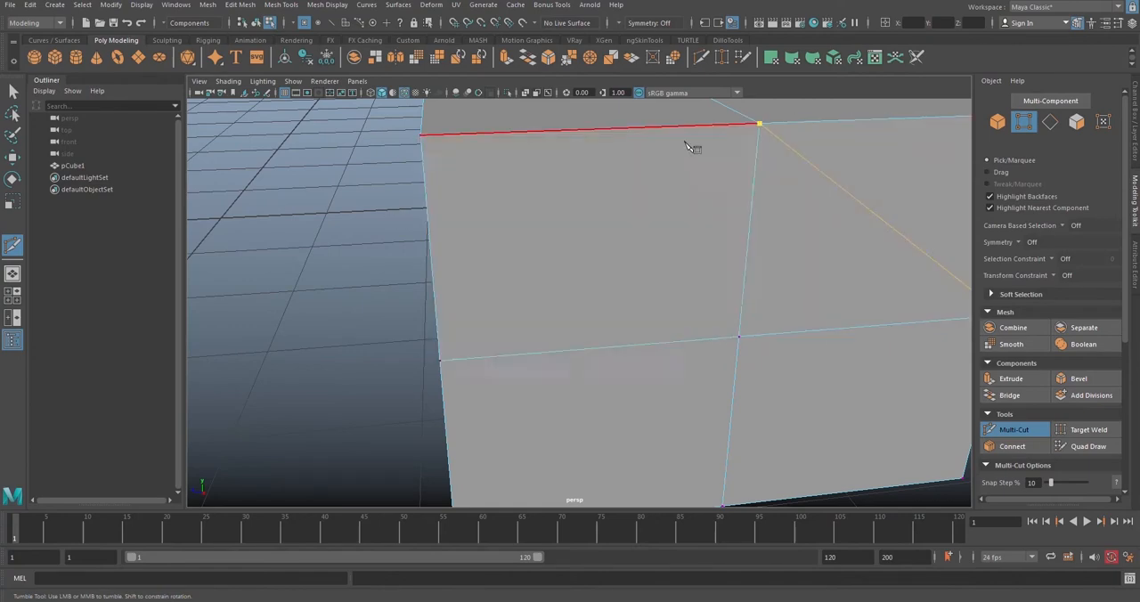
{"action": "left_click", "coordinate": [526, 197]}
{"action": "left_click", "coordinate": [652, 192]}
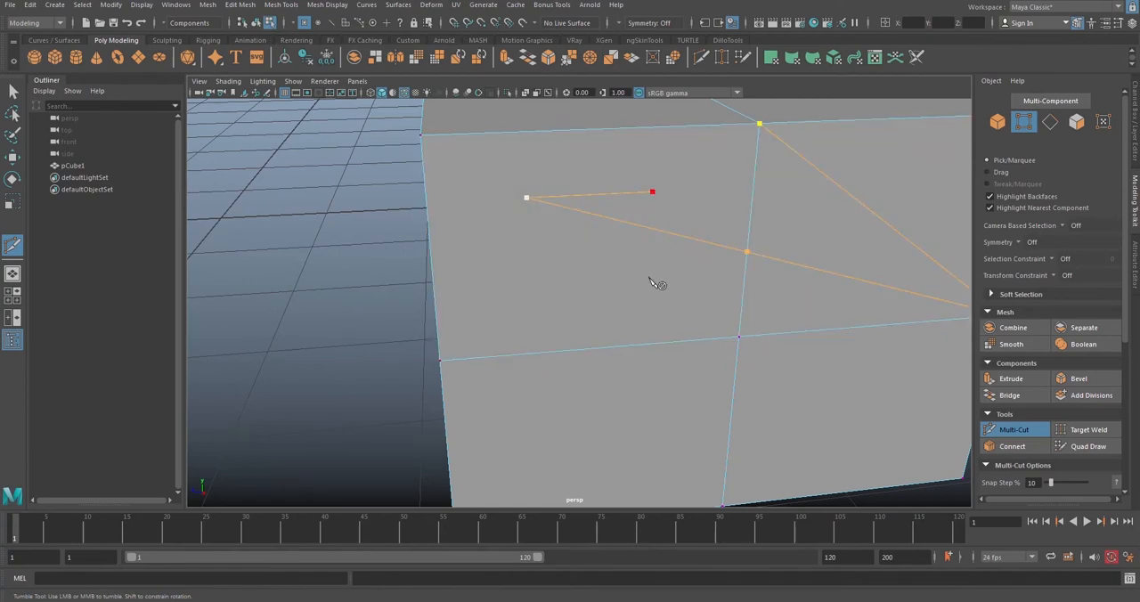
{"action": "scroll", "coordinate": [612, 254], "scroll_direction": "down", "scroll_amount": 6}
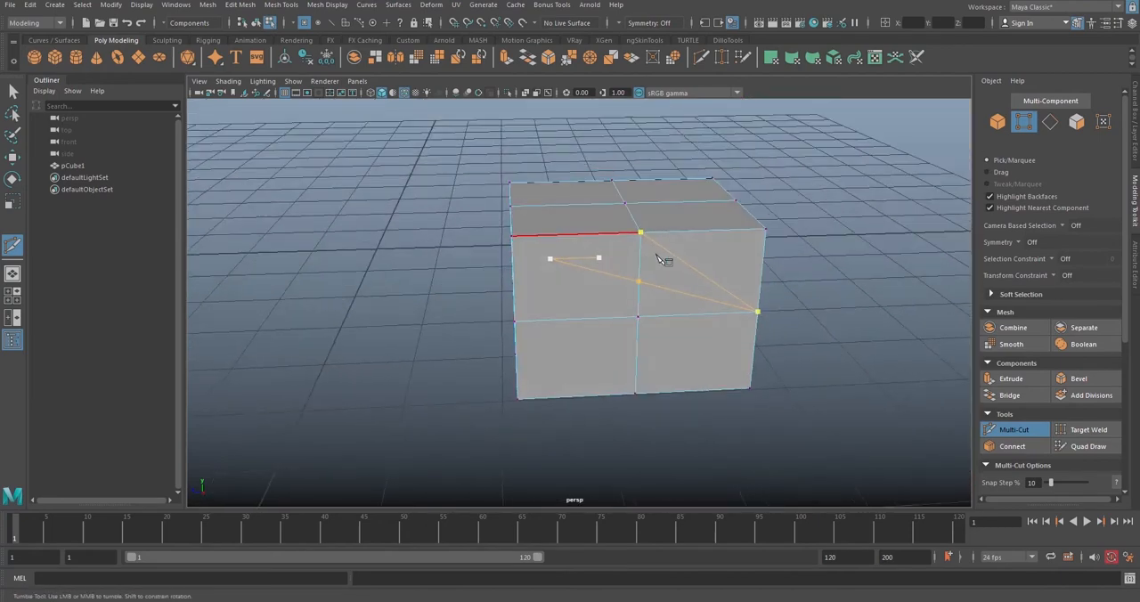
{"action": "key", "text": "ctrl+z"}
{"action": "key", "text": "ctrl+z"}
Step: Continue the cut through the bottom-middle, left-middle and top-middle vertices and commit it as a diamond on the front side
{"action": "left_click_drag", "start_coordinate": [758, 338], "coordinate": [779, 326], "text": "alt"}
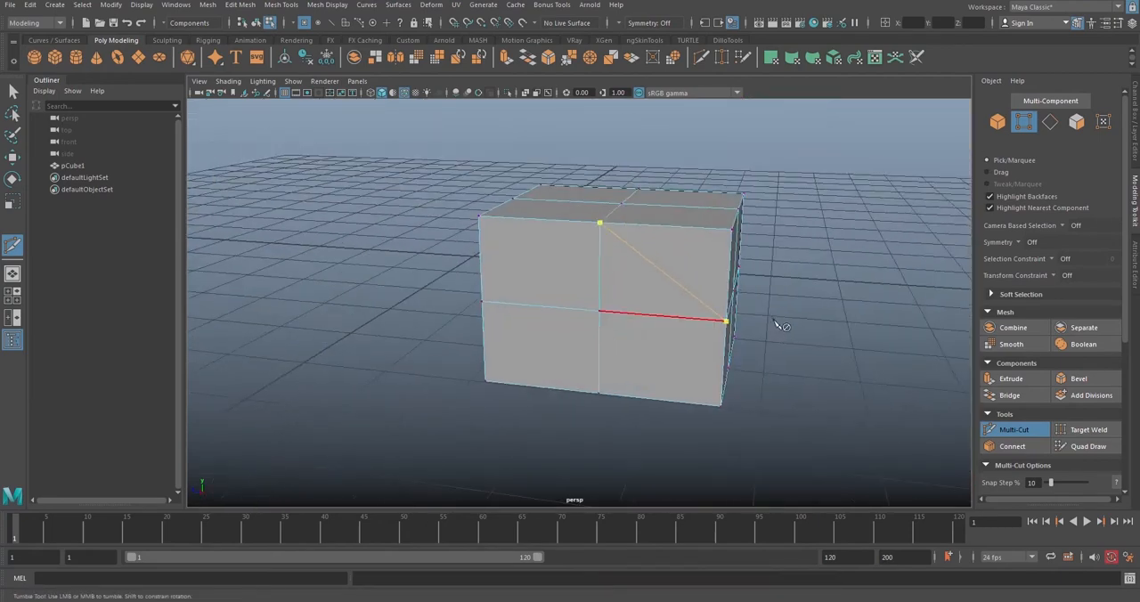
{"action": "scroll", "coordinate": [675, 296], "scroll_direction": "up", "scroll_amount": 5}
{"action": "left_click_drag", "start_coordinate": [674, 295], "coordinate": [686, 291], "text": "alt"}
{"action": "left_click_drag", "start_coordinate": [739, 250], "coordinate": [689, 252], "text": "alt"}
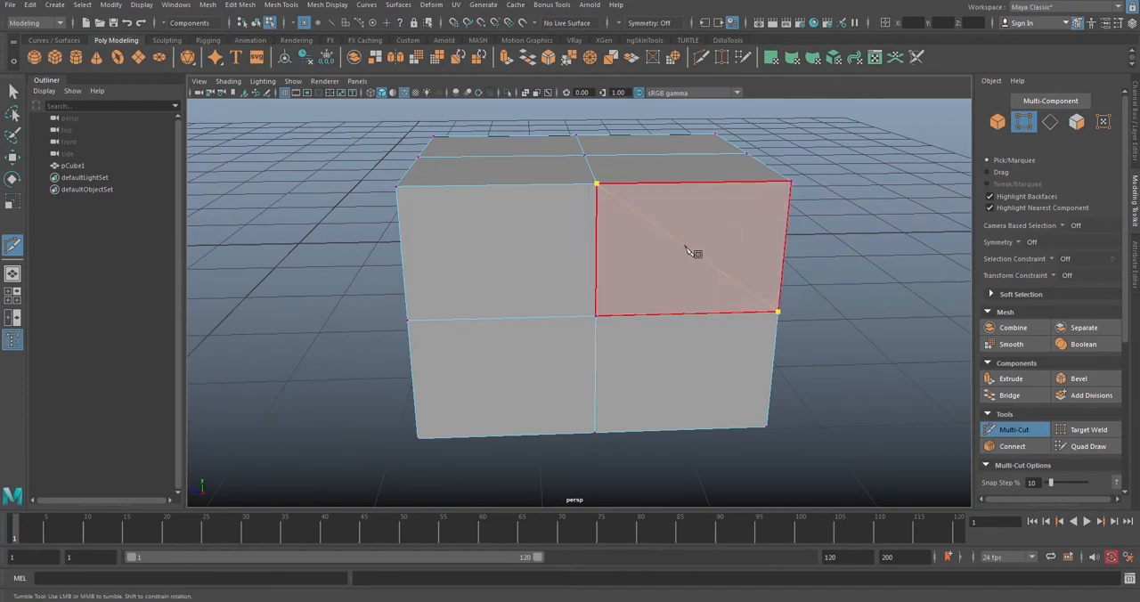
{"action": "left_click_drag", "start_coordinate": [724, 309], "coordinate": [636, 402], "text": "alt"}
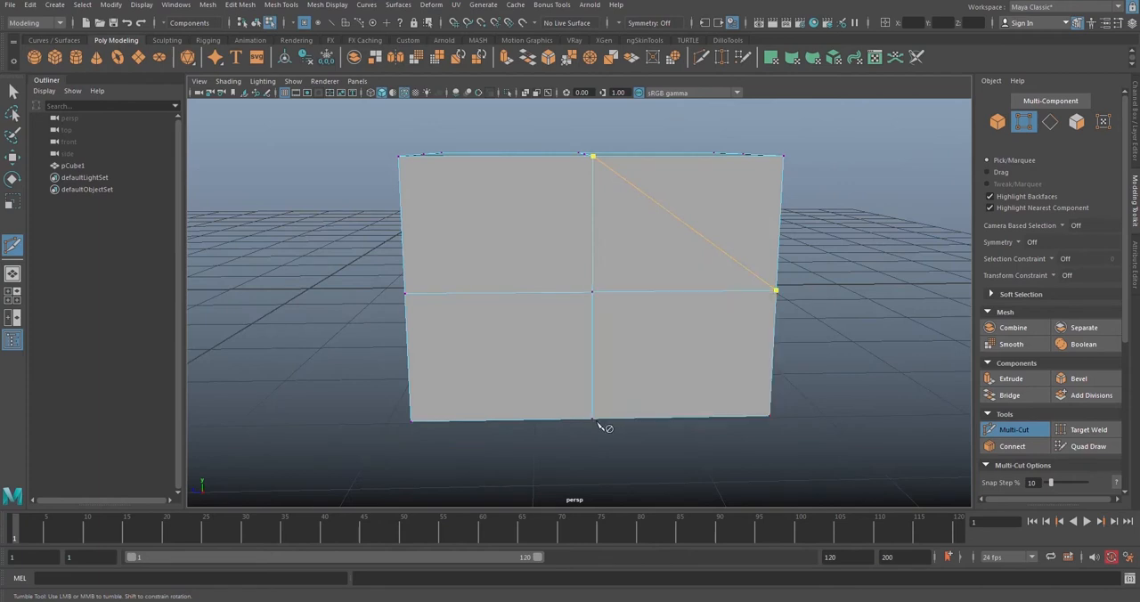
{"action": "left_click", "coordinate": [593, 419]}
{"action": "left_click", "coordinate": [405, 294]}
{"action": "left_click", "coordinate": [593, 158]}
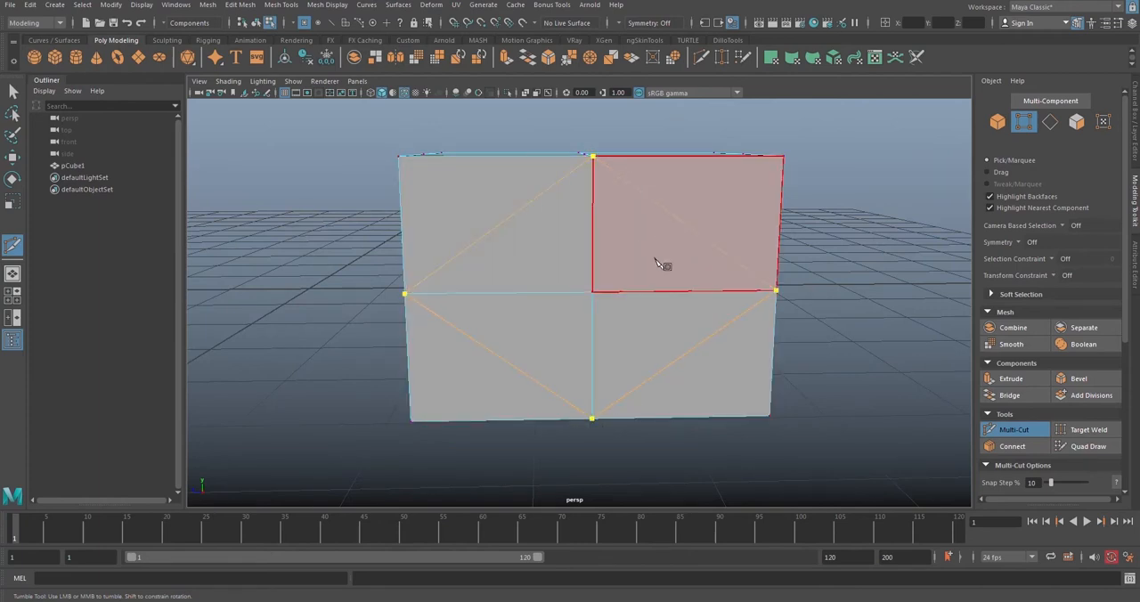
{"action": "key", "text": "Return"}
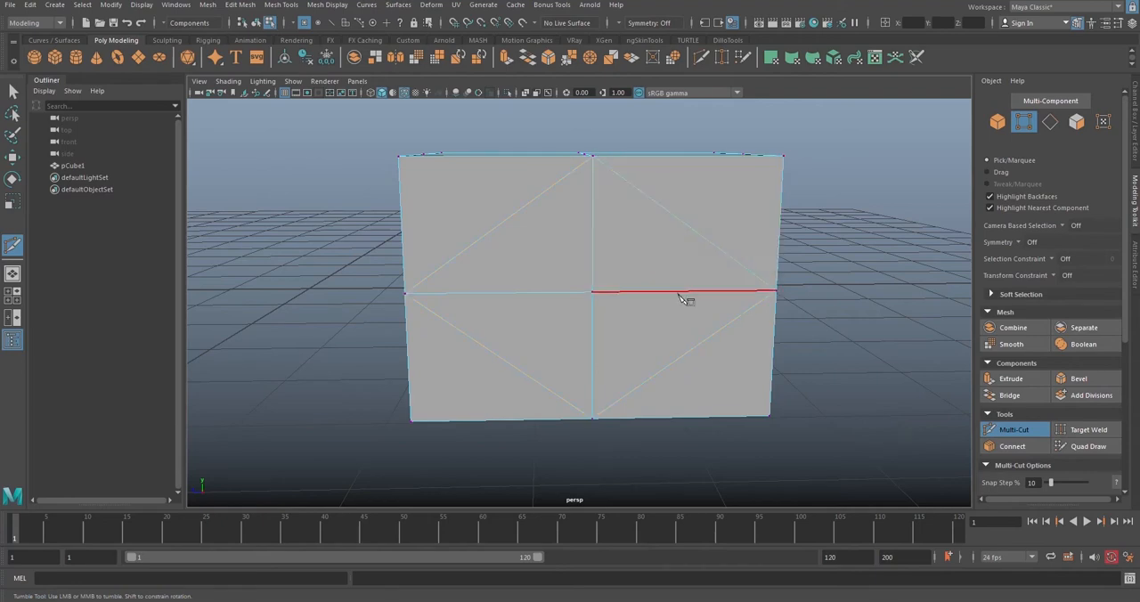
Step: Try starting Multi-Cut lines from the upper-right face's corner vertices to free points inside the face
{"action": "left_click_drag", "start_coordinate": [865, 356], "coordinate": [628, 254], "text": "alt"}
{"action": "left_click_drag", "start_coordinate": [552, 310], "coordinate": [489, 219], "text": "alt"}
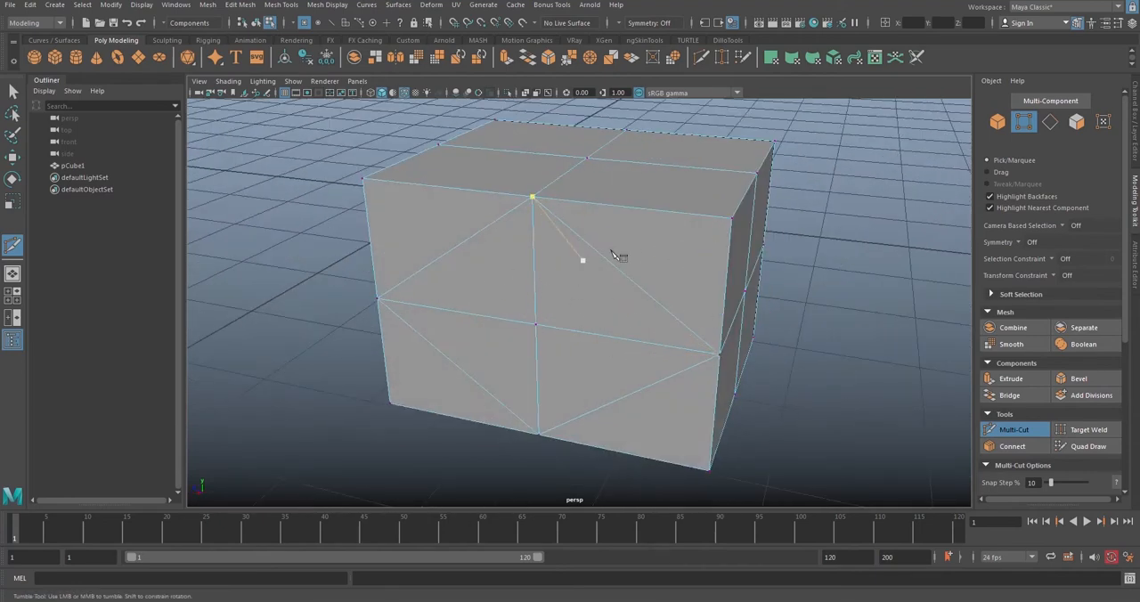
{"action": "left_click_drag", "start_coordinate": [585, 255], "coordinate": [682, 227], "text": "alt"}
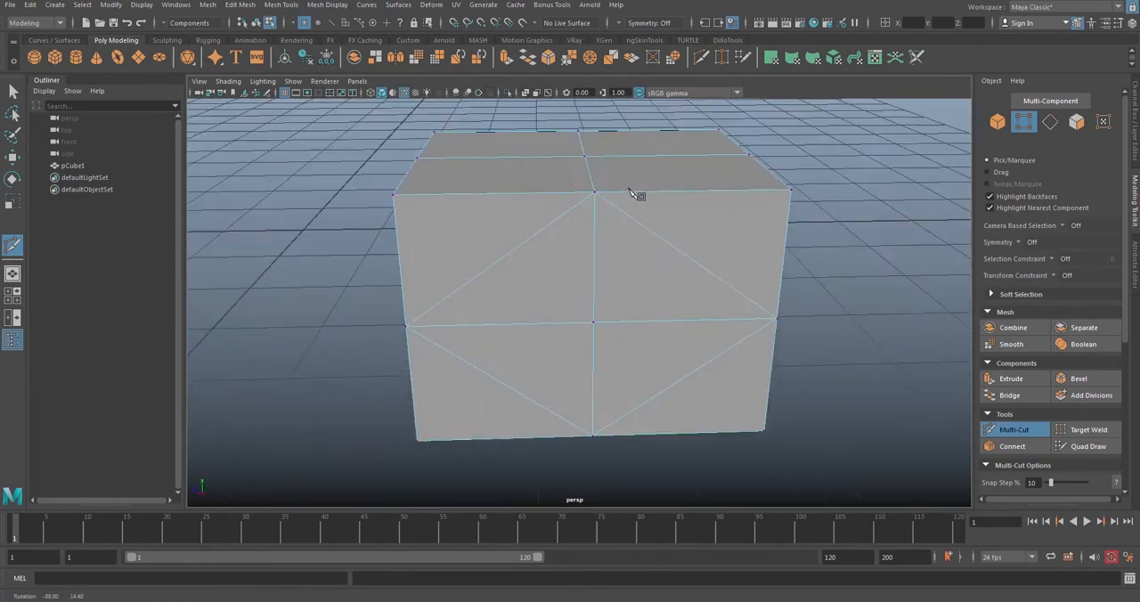
{"action": "left_click_drag", "start_coordinate": [633, 194], "coordinate": [650, 262], "text": "alt"}
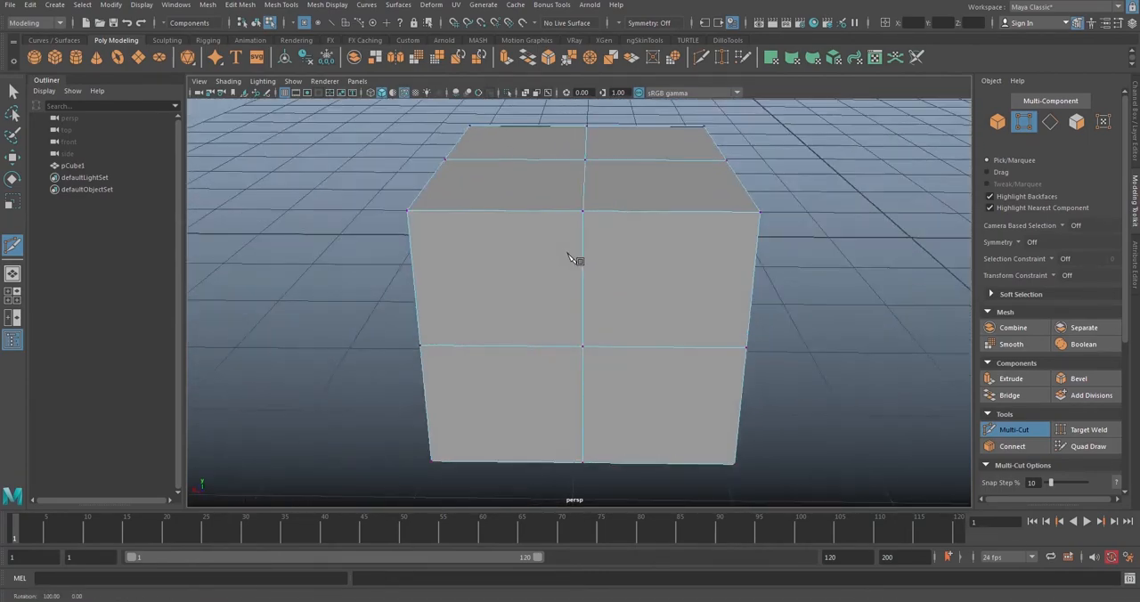
{"action": "left_click_drag", "start_coordinate": [579, 258], "coordinate": [611, 231], "text": "alt"}
Step: Try outlining a rectangle of cut points inside the upper-right face of an uncut side, and leave Multi-Cut without committing it
{"action": "left_click", "coordinate": [620, 190]}
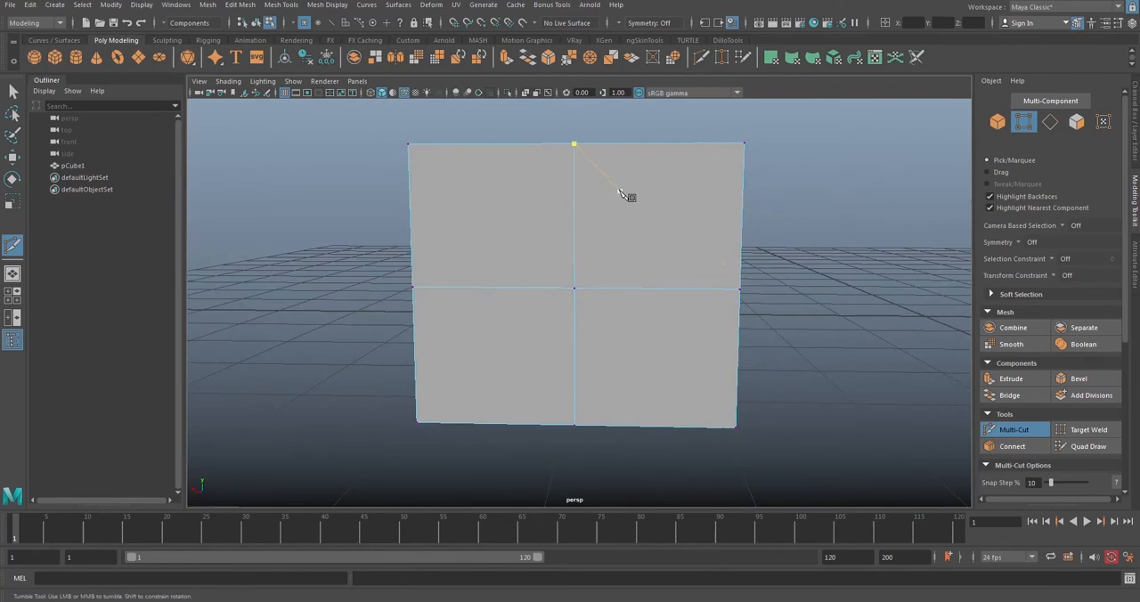
{"action": "left_click", "coordinate": [700, 192]}
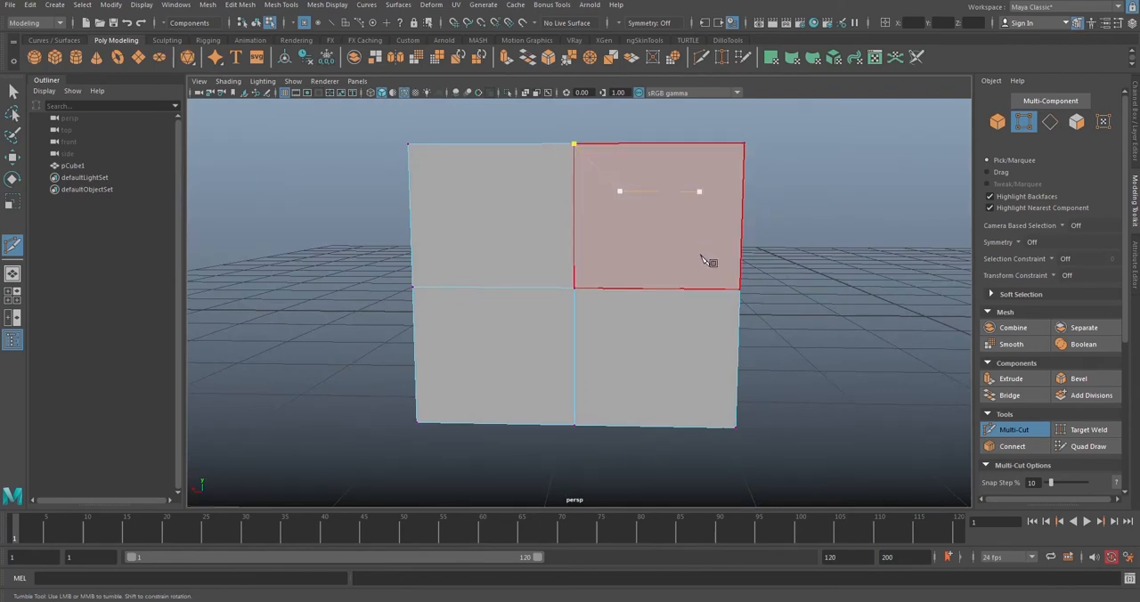
{"action": "left_click", "coordinate": [703, 253]}
{"action": "left_click", "coordinate": [627, 253]}
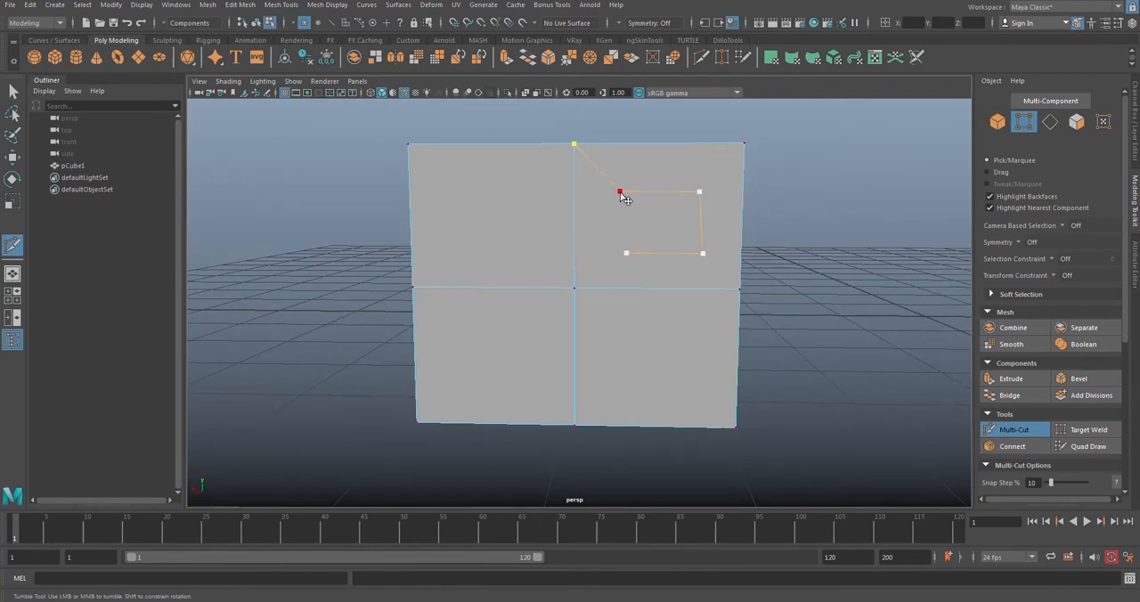
{"action": "left_click_drag", "start_coordinate": [623, 247], "coordinate": [626, 223], "text": "alt"}
{"action": "right_click_drag", "start_coordinate": [626, 224], "coordinate": [728, 224], "text": "alt"}
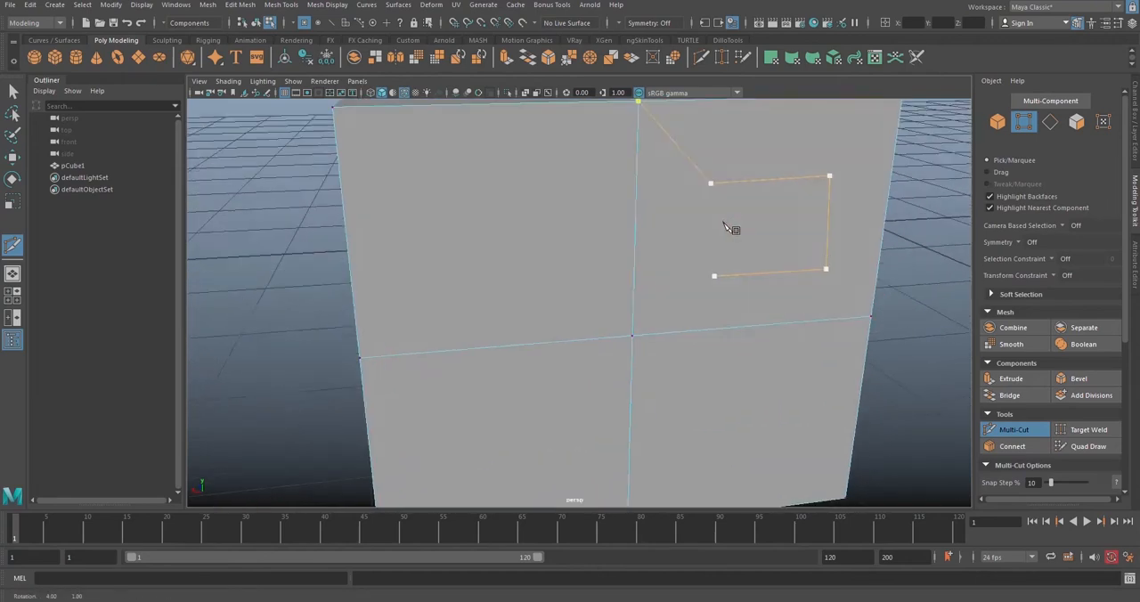
{"action": "left_click_drag", "start_coordinate": [728, 223], "coordinate": [726, 230], "text": "alt"}
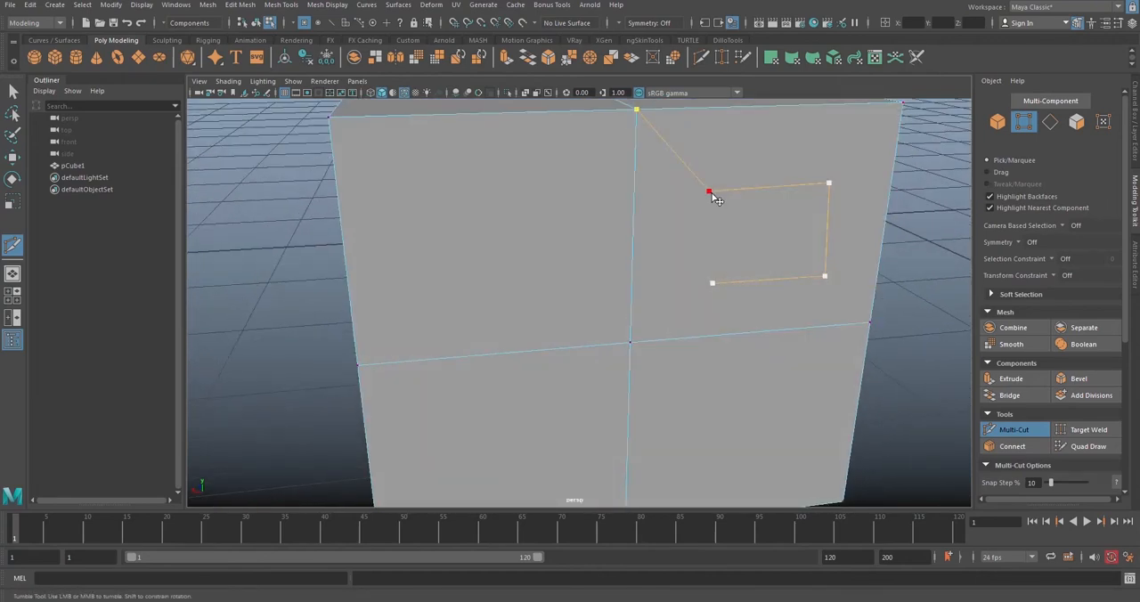
{"action": "left_click_drag", "start_coordinate": [713, 194], "coordinate": [790, 217], "text": "alt"}
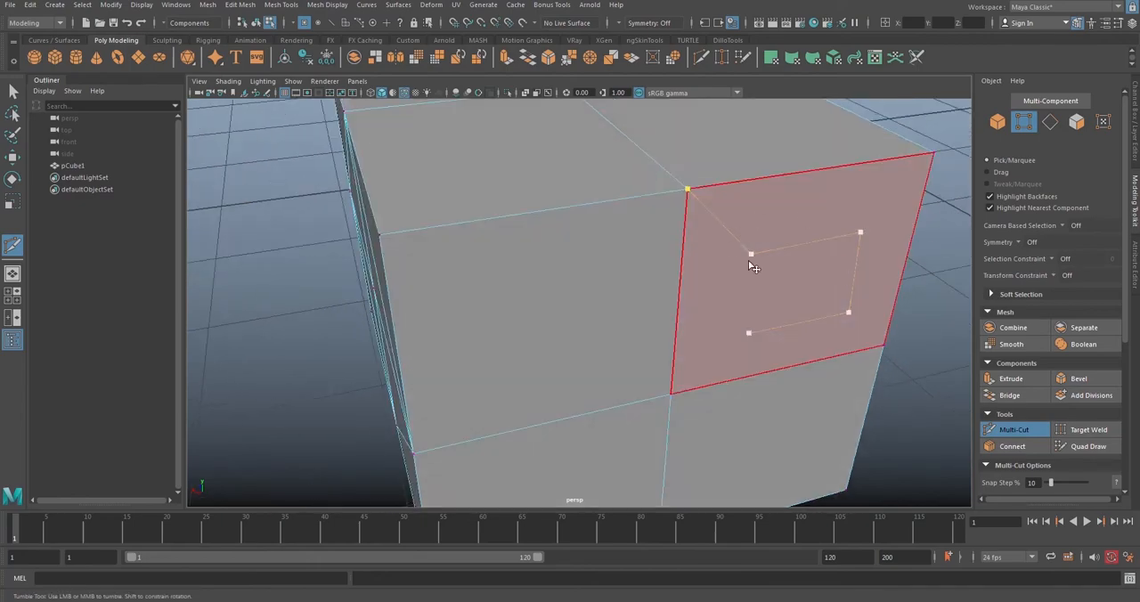
{"action": "mouse_move", "coordinate": [905, 339]}
{"action": "middle_mouse_down", "text": "alt"}
{"action": "mouse_move", "coordinate": [889, 333]}
{"action": "mouse_move", "coordinate": [924, 349]}
{"action": "middle_mouse_up", "text": "alt"}
{"action": "left_click", "coordinate": [1030, 431]}
Step: Slice the whole cube vertically with Multi-Cut, through the middle of the left column of faces on an uncut side
{"action": "right_click_drag", "start_coordinate": [838, 331], "coordinate": [701, 297], "text": "alt"}
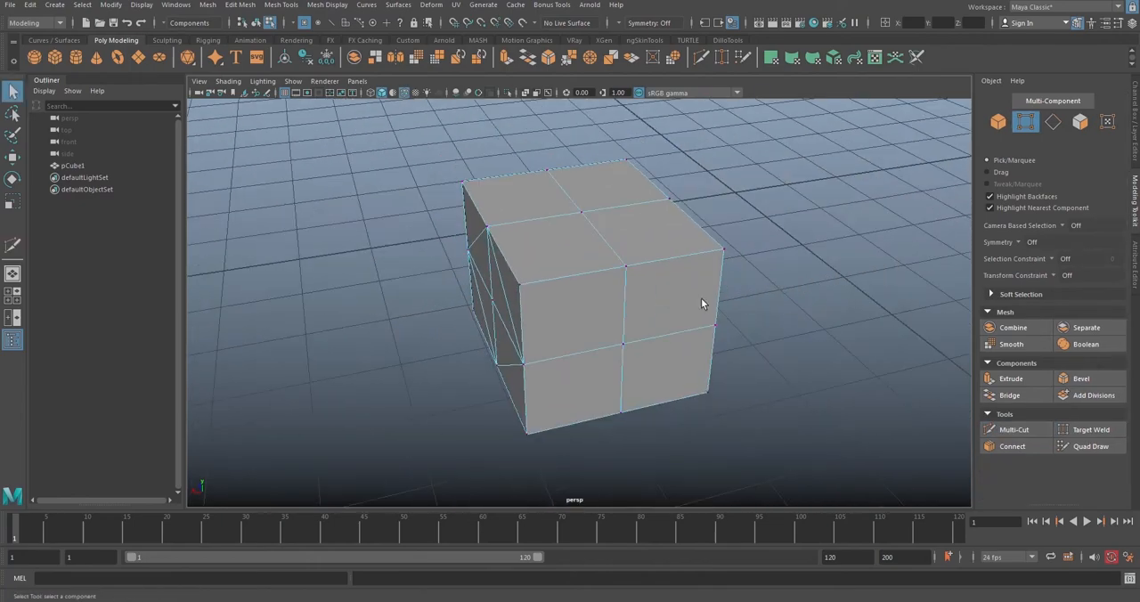
{"action": "left_click_drag", "start_coordinate": [702, 297], "coordinate": [565, 327], "text": "alt"}
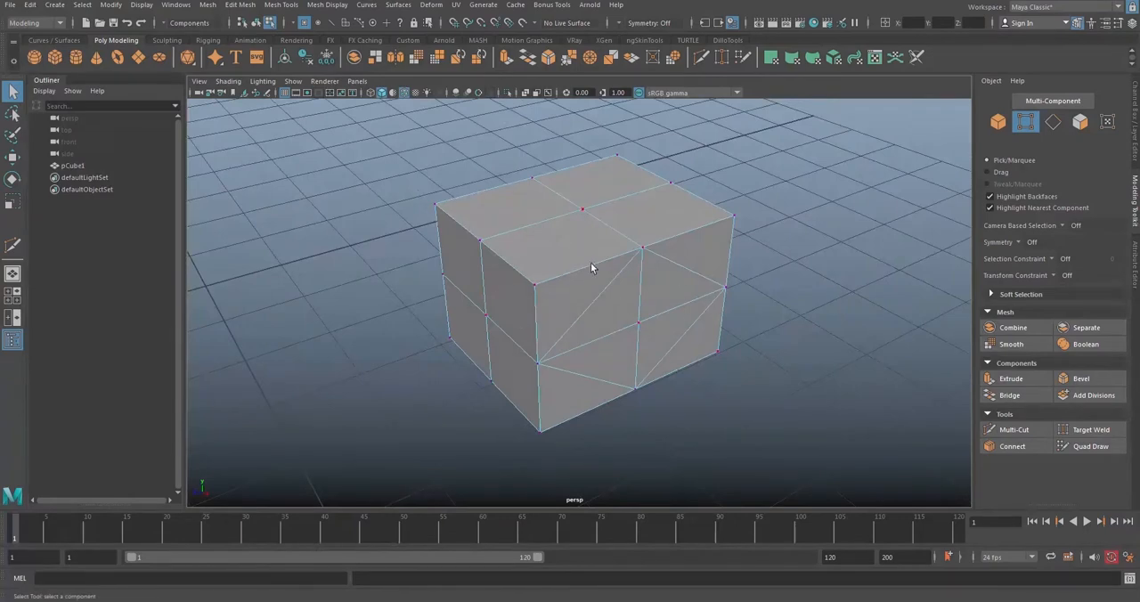
{"action": "left_click_drag", "start_coordinate": [591, 266], "coordinate": [660, 164], "text": "alt"}
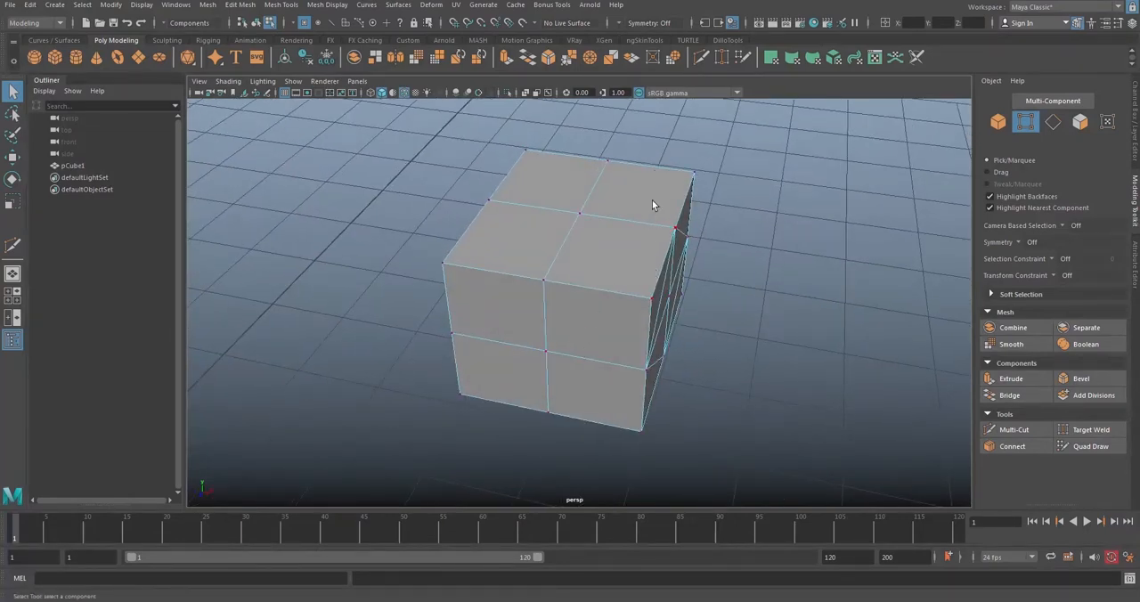
{"action": "left_click_drag", "start_coordinate": [606, 289], "coordinate": [638, 268], "text": "alt"}
{"action": "left_click", "coordinate": [1026, 432]}
{"action": "left_click_drag", "start_coordinate": [584, 342], "coordinate": [568, 342], "text": "alt"}
{"action": "left_click_drag", "start_coordinate": [589, 267], "coordinate": [600, 244], "text": "alt"}
{"action": "left_click_drag", "start_coordinate": [604, 162], "coordinate": [610, 153], "text": "alt"}
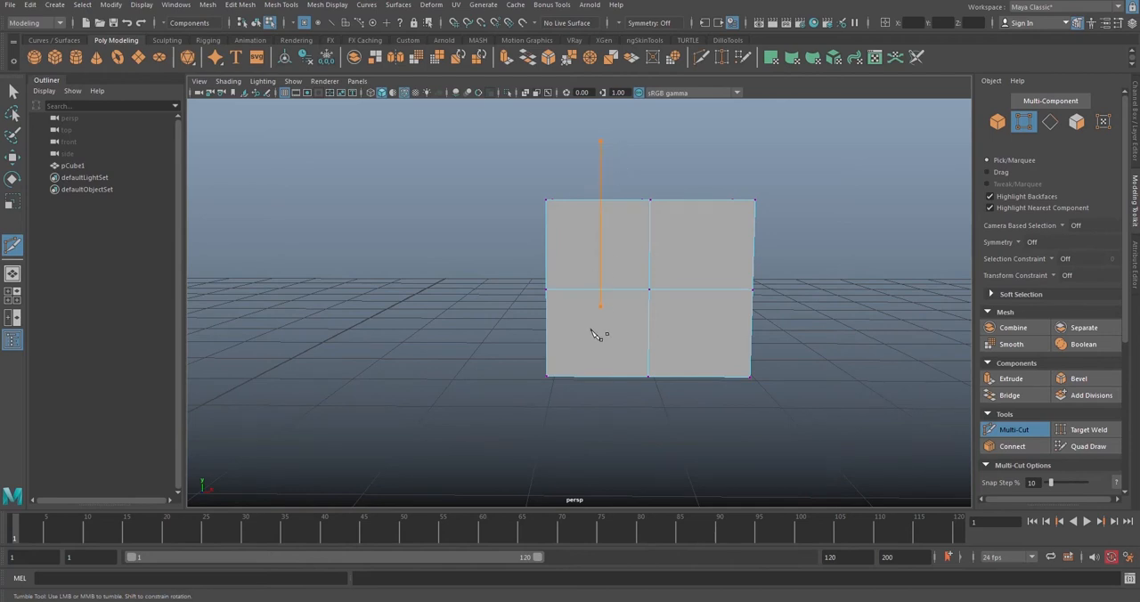
{"action": "left_click_drag", "start_coordinate": [592, 330], "coordinate": [593, 440]}
{"action": "left_click_drag", "start_coordinate": [593, 439], "coordinate": [601, 419]}
Step: Slice the whole cube horizontally through its lower row of faces and exit Multi-Cut
{"action": "left_click_drag", "start_coordinate": [599, 252], "coordinate": [652, 219], "text": "alt"}
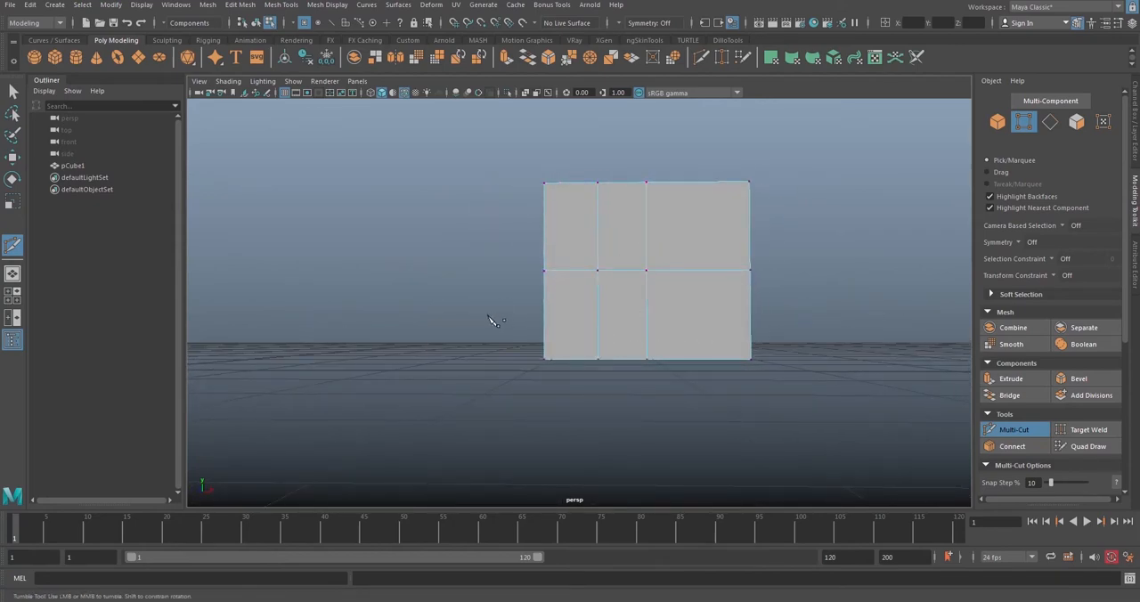
{"action": "left_click_drag", "start_coordinate": [488, 319], "coordinate": [809, 319]}
{"action": "left_click_drag", "start_coordinate": [831, 365], "coordinate": [726, 302], "text": "alt"}
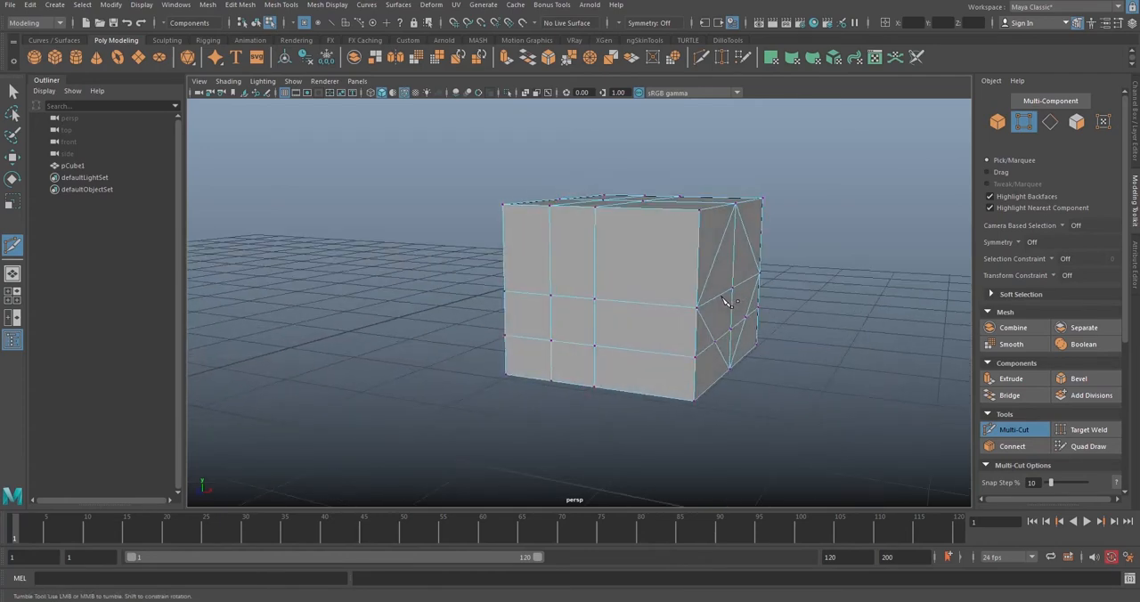
{"action": "left_click_drag", "start_coordinate": [773, 329], "coordinate": [677, 338], "text": "alt"}
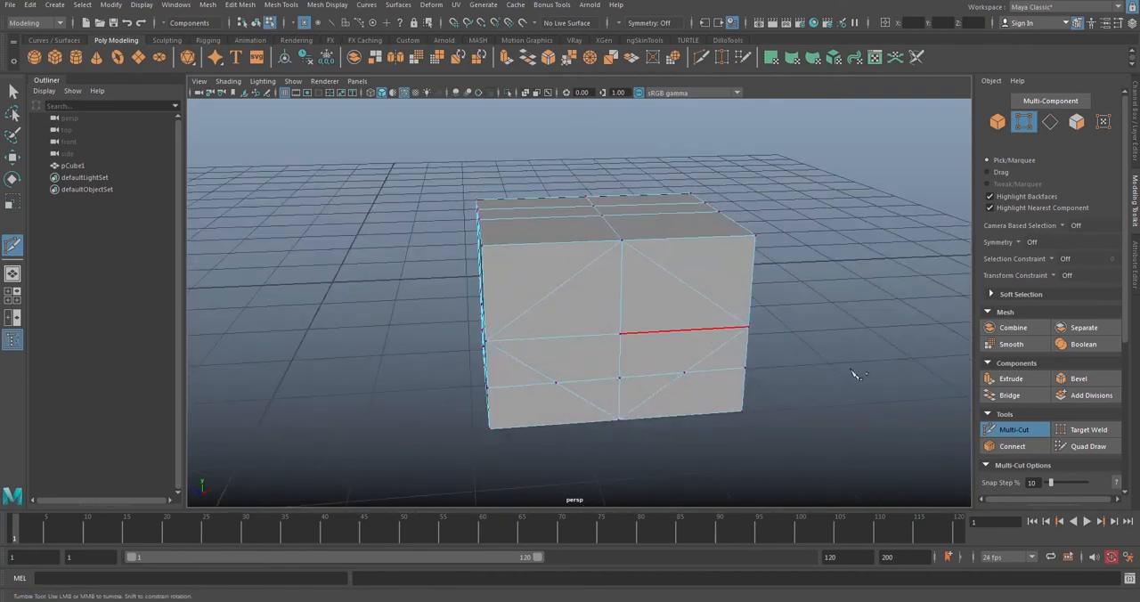
{"action": "left_click", "coordinate": [1009, 429]}
Step: Use Target Weld to merge the diamond-cut side's centre vertex into its top-middle vertex
{"action": "left_click_drag", "start_coordinate": [736, 302], "coordinate": [659, 311], "text": "alt"}
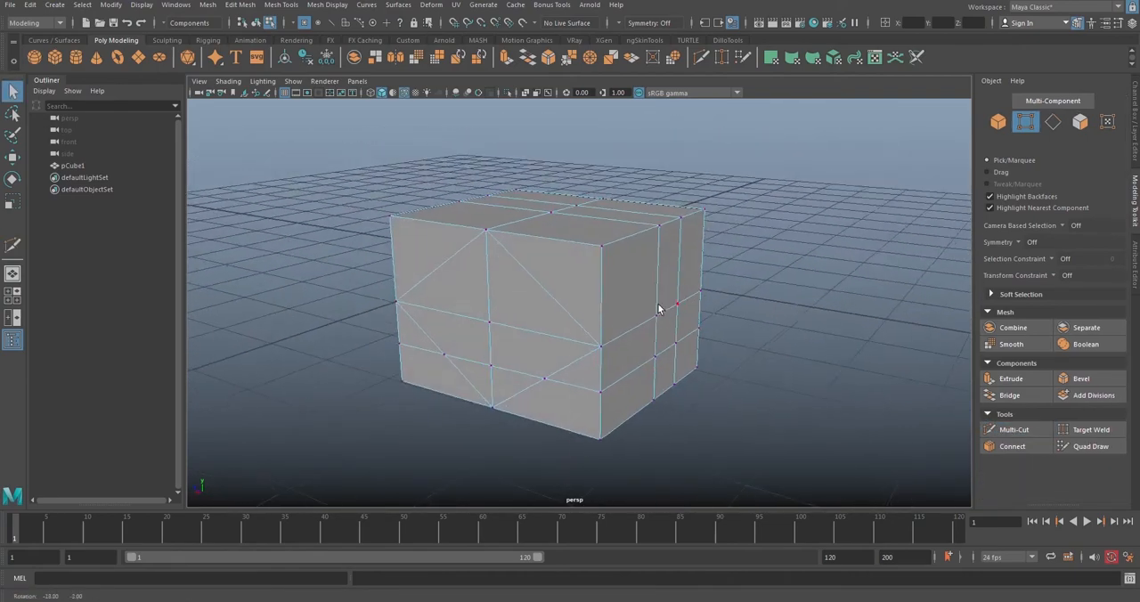
{"action": "left_click_drag", "start_coordinate": [560, 314], "coordinate": [636, 306], "text": "alt"}
{"action": "middle_click_drag", "start_coordinate": [636, 306], "coordinate": [649, 278], "text": "alt"}
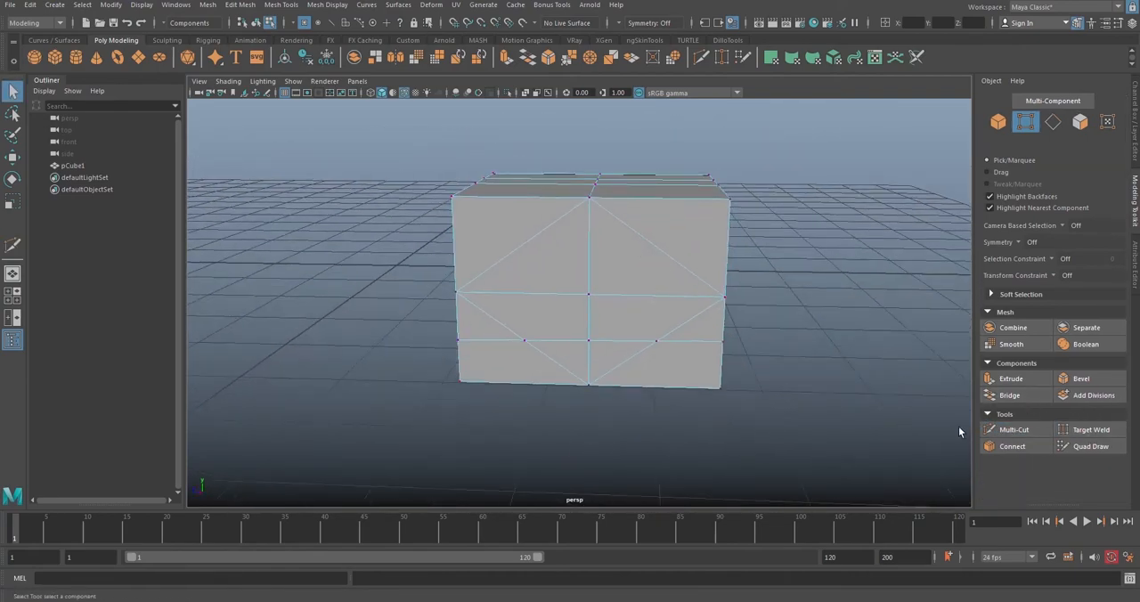
{"action": "left_click", "coordinate": [1089, 431]}
{"action": "left_click_drag", "start_coordinate": [594, 303], "coordinate": [657, 306], "text": "alt"}
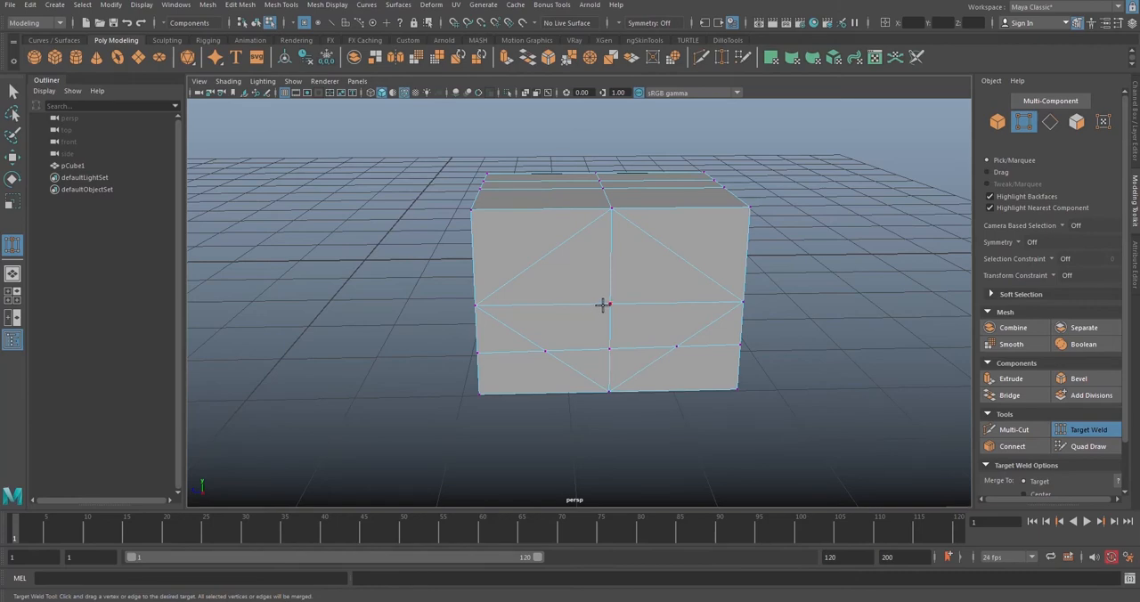
{"action": "left_click_drag", "start_coordinate": [610, 303], "coordinate": [677, 290]}
{"action": "scroll", "coordinate": [799, 304], "scroll_direction": "up", "scroll_amount": 5}
{"action": "key", "text": "ctrl+z"}
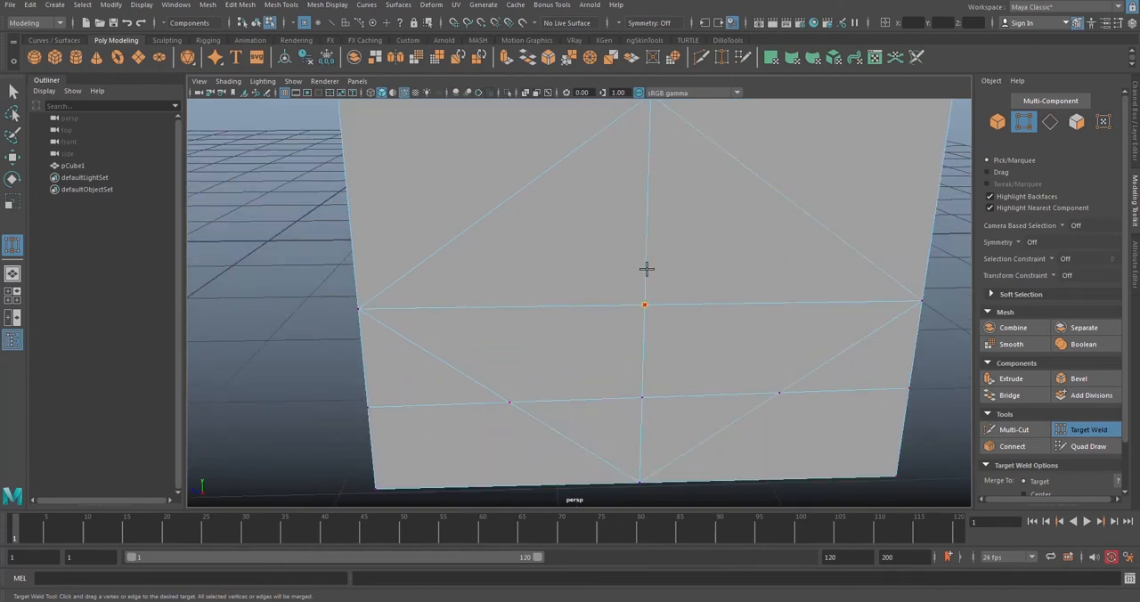
{"action": "key", "text": "alt"}
{"action": "middle_click_drag", "start_coordinate": [646, 217], "coordinate": [613, 289], "text": "alt"}
{"action": "scroll", "coordinate": [613, 291], "scroll_direction": "down", "scroll_amount": 5}
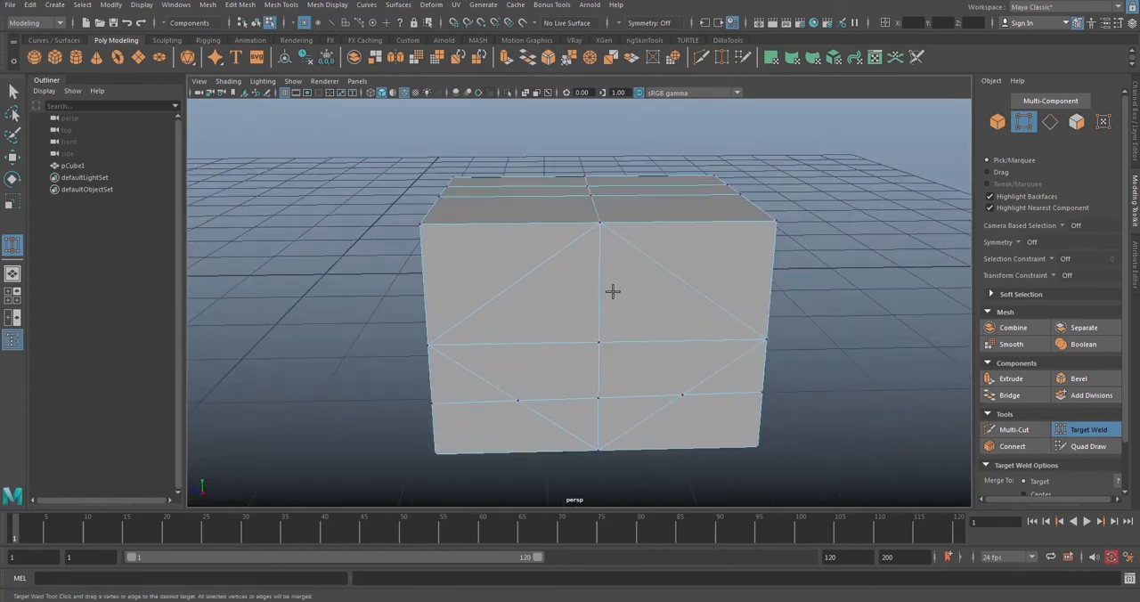
{"action": "left_click_drag", "start_coordinate": [599, 344], "coordinate": [599, 224]}
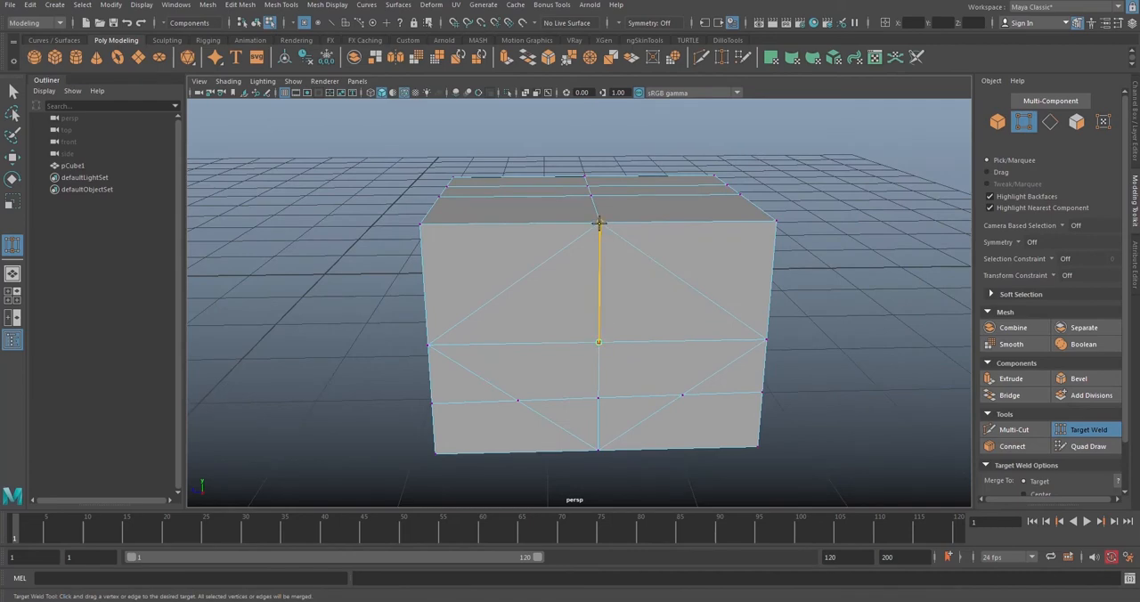
{"action": "mouse_move", "coordinate": [600, 224]}
{"action": "left_mouse_down"}
{"action": "mouse_move", "coordinate": [603, 343]}
{"action": "mouse_move", "coordinate": [614, 349]}
{"action": "mouse_move", "coordinate": [599, 224]}
{"action": "left_mouse_up"}
{"action": "left_click_drag", "start_coordinate": [602, 224], "coordinate": [602, 223]}
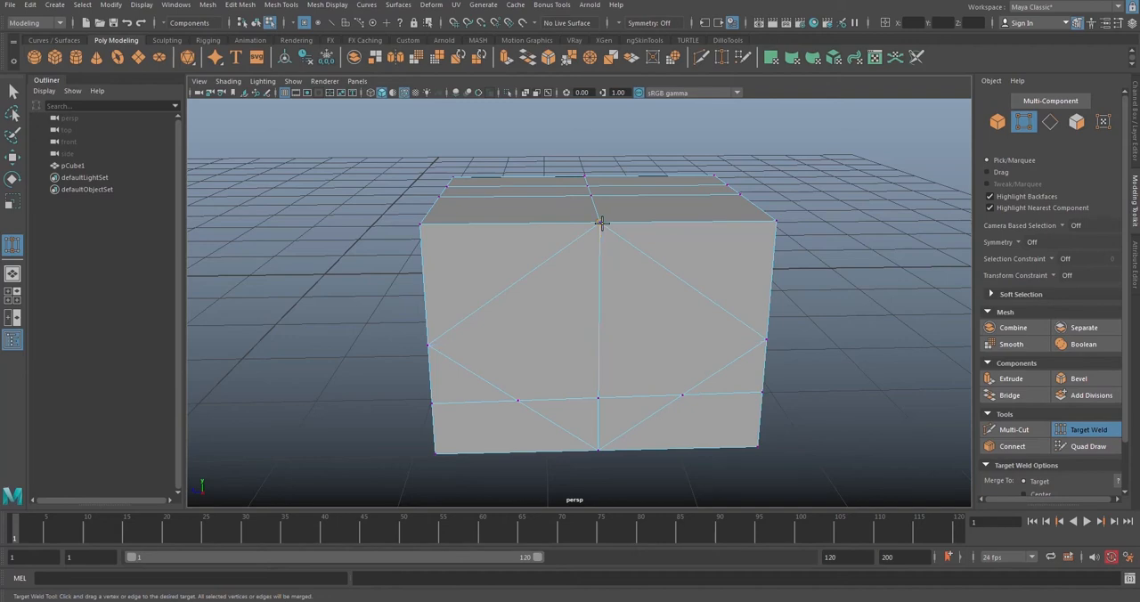
Step: Weld the two vertices where the diamond crosses the lower horizontal edge into that edge's middle vertex, and exit Target Weld
{"action": "scroll", "coordinate": [552, 388], "scroll_direction": "up", "scroll_amount": 5}
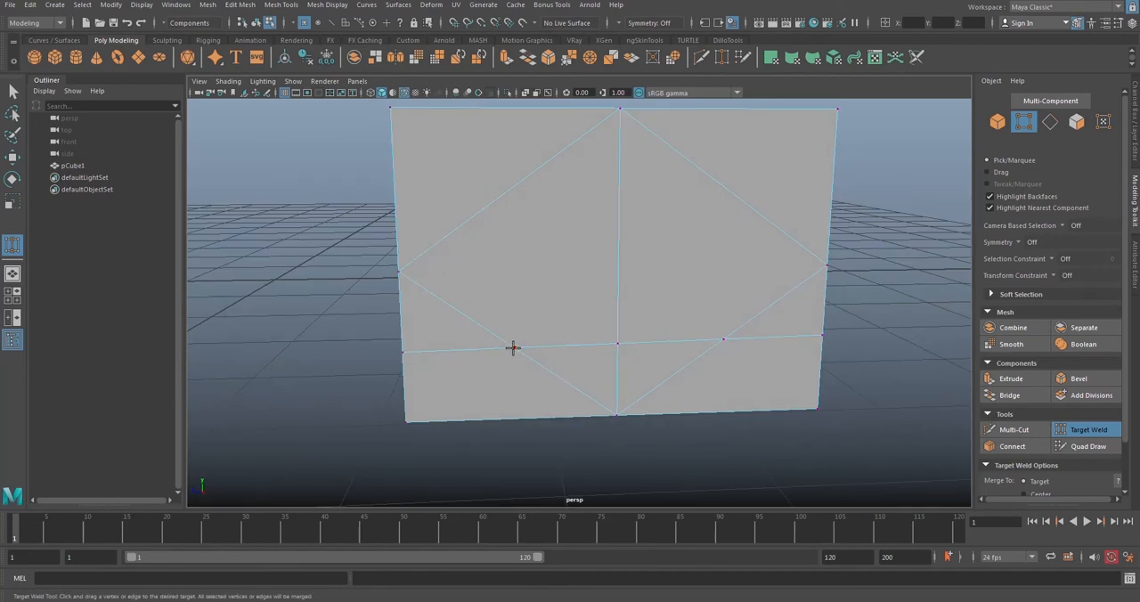
{"action": "left_click_drag", "start_coordinate": [512, 348], "coordinate": [615, 345]}
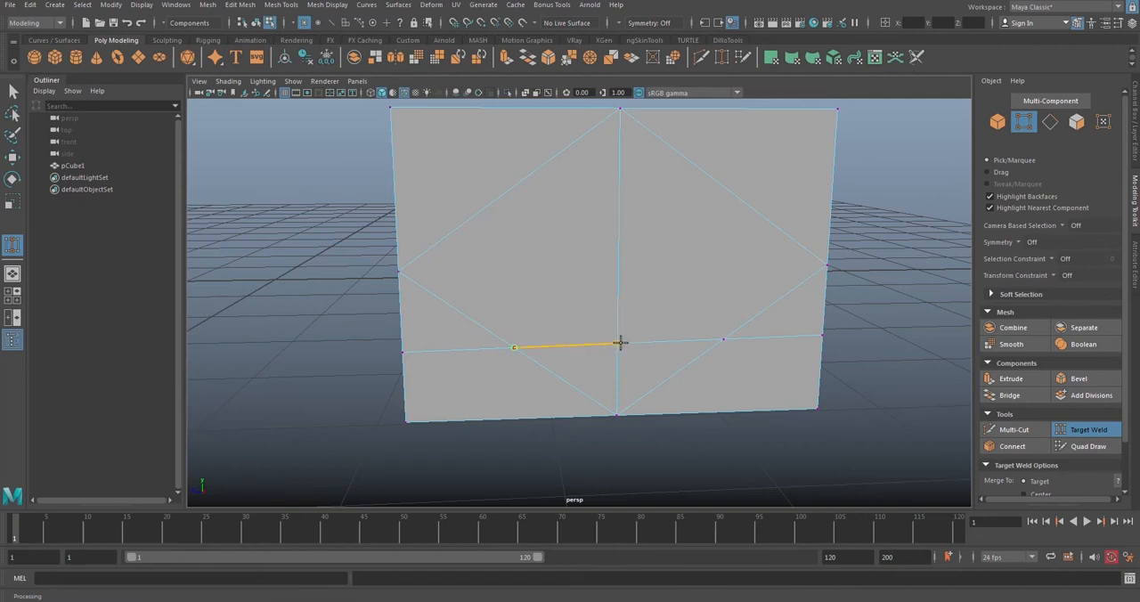
{"action": "left_click_drag", "start_coordinate": [621, 342], "coordinate": [619, 341]}
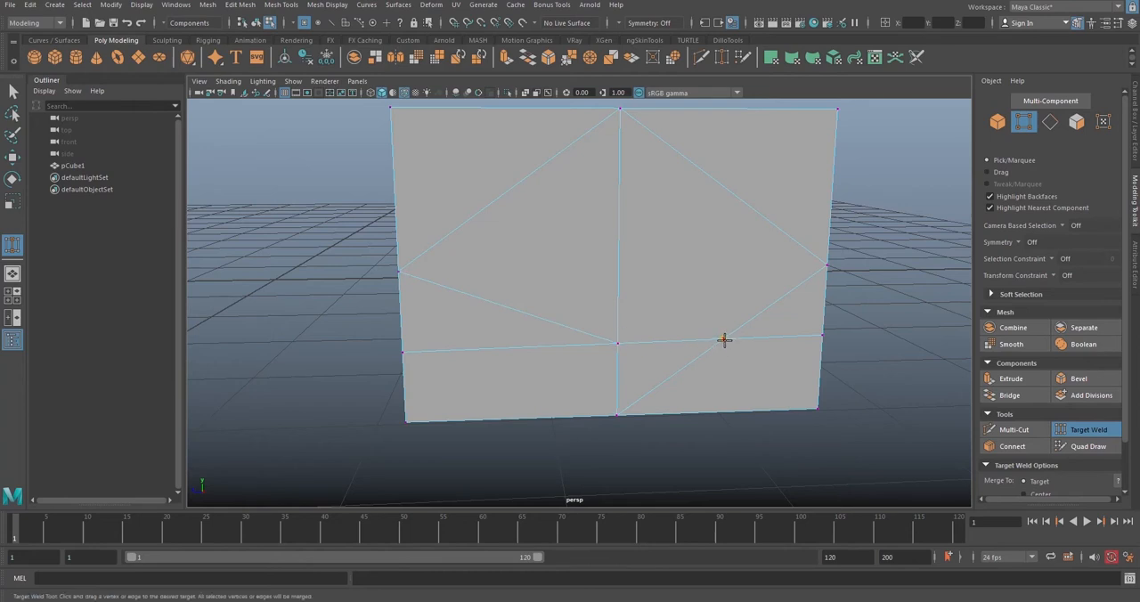
{"action": "left_click_drag", "start_coordinate": [724, 340], "coordinate": [620, 344]}
{"action": "left_click_drag", "start_coordinate": [810, 319], "coordinate": [757, 343], "text": "alt"}
{"action": "left_click", "coordinate": [1087, 432]}
Step: Switch the cube from vertex editing back to object selection mode
{"action": "left_click_drag", "start_coordinate": [802, 392], "coordinate": [613, 297], "text": "alt"}
{"action": "key", "text": "F8"}
{"action": "scroll", "coordinate": [659, 405], "scroll_direction": "down", "scroll_amount": 4}
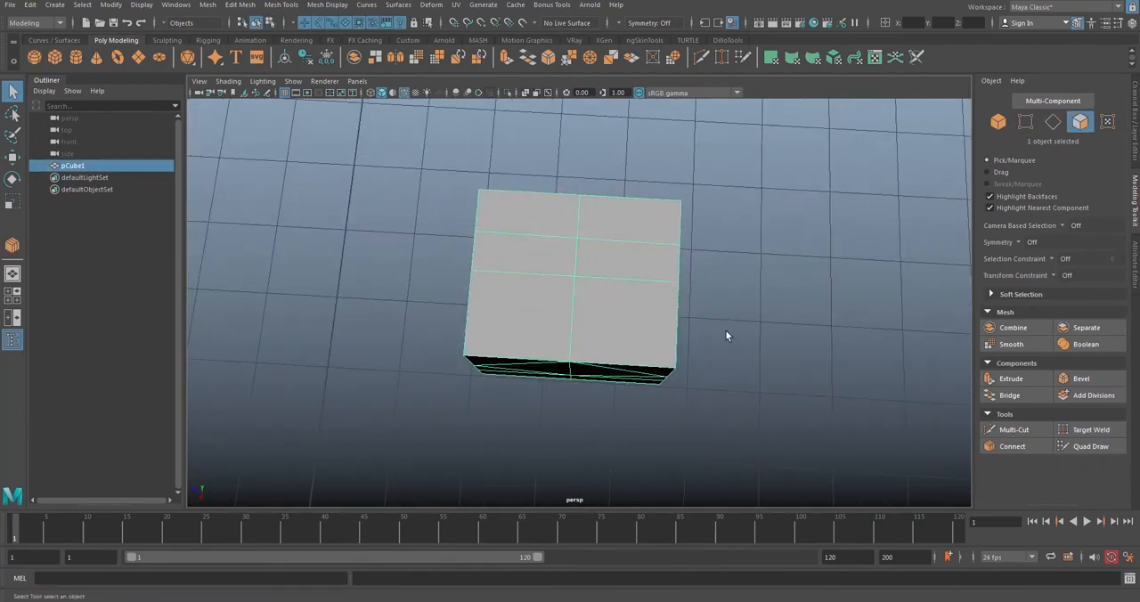
Step: Select three parallel edges running across the cube's top and down one adjoining side, and start Connect between them
{"action": "left_click_drag", "start_coordinate": [794, 395], "coordinate": [764, 247], "text": "alt"}
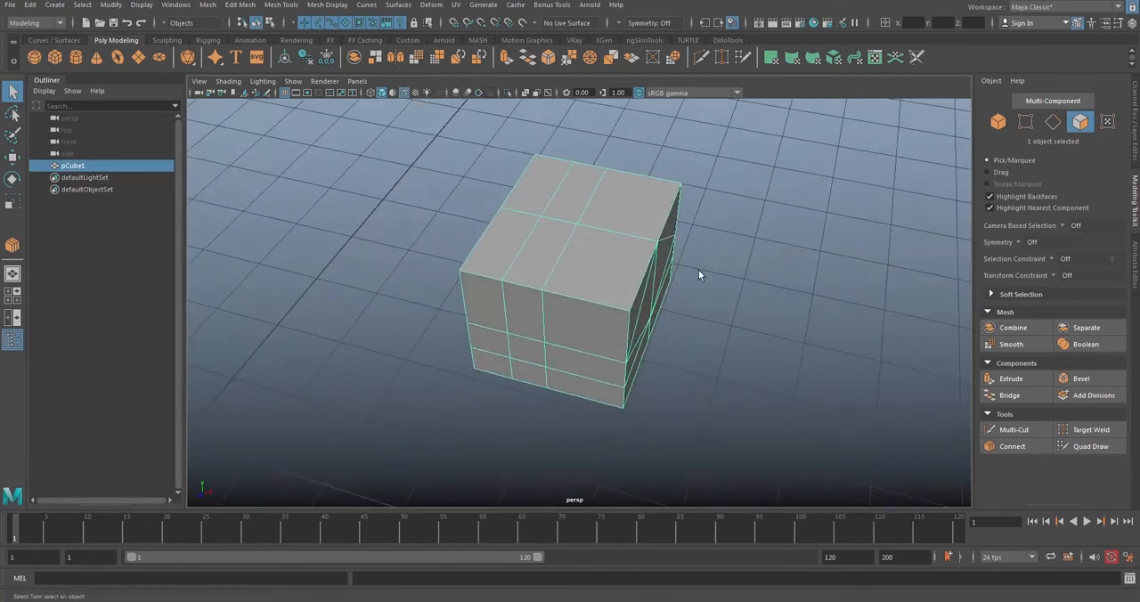
{"action": "left_click_drag", "start_coordinate": [698, 270], "coordinate": [731, 329], "text": "alt"}
{"action": "right_click_drag", "start_coordinate": [710, 288], "coordinate": [659, 304]}
{"action": "left_click", "coordinate": [1056, 122]}
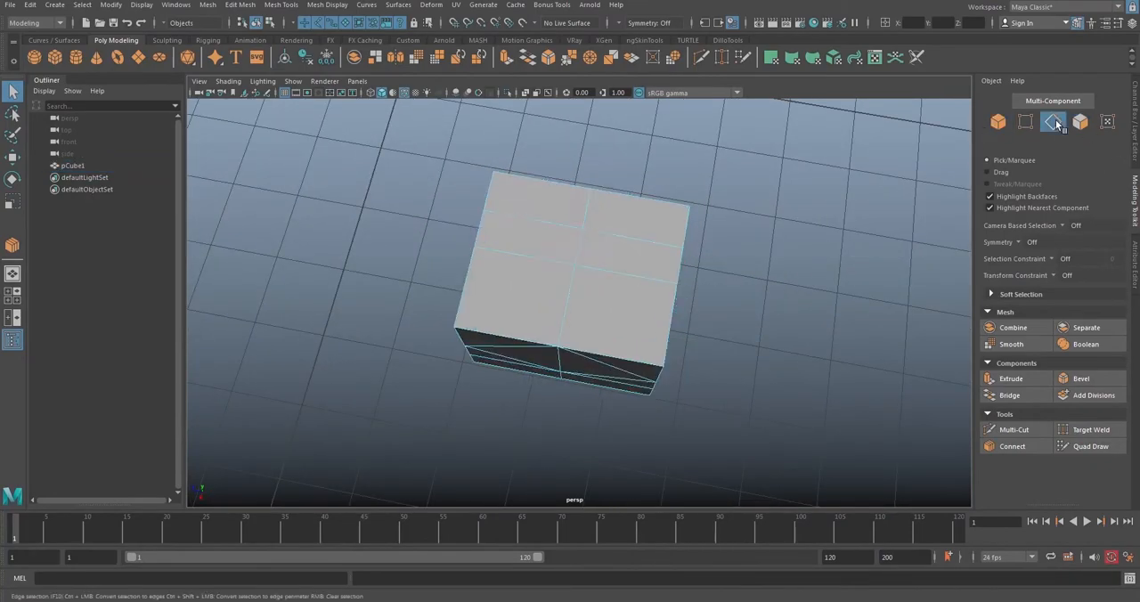
{"action": "left_click_drag", "start_coordinate": [677, 218], "coordinate": [565, 247], "text": "alt"}
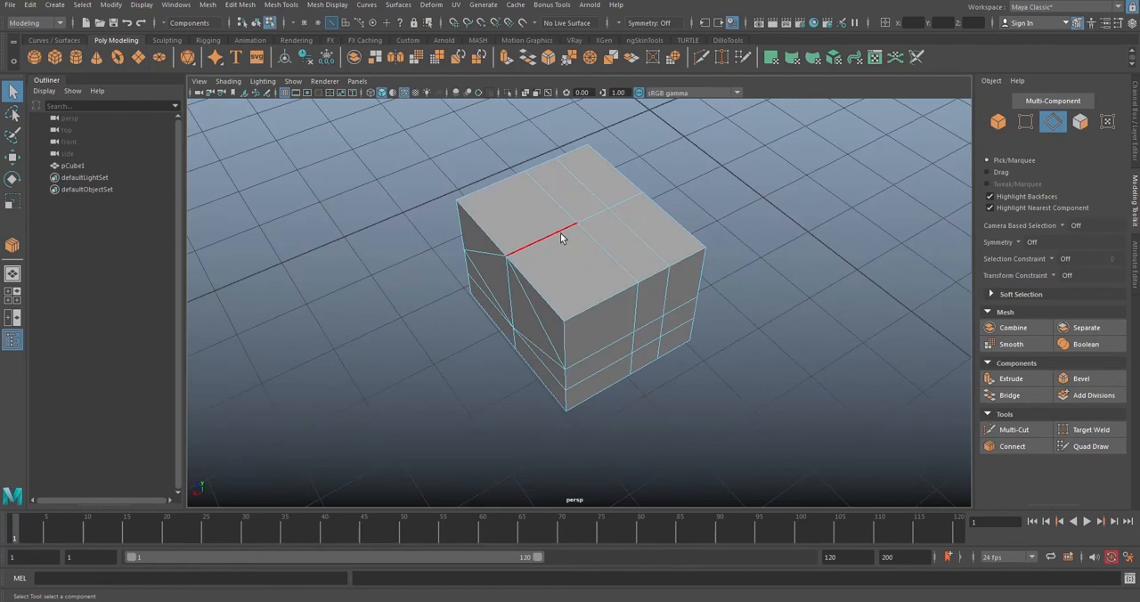
{"action": "left_click", "coordinate": [561, 234]}
{"action": "left_click_drag", "start_coordinate": [607, 313], "coordinate": [578, 278], "text": "alt"}
{"action": "left_click", "coordinate": [572, 245], "text": "shift"}
{"action": "left_click", "coordinate": [574, 307], "text": "shift"}
{"action": "left_click_drag", "start_coordinate": [700, 333], "coordinate": [676, 309], "text": "alt"}
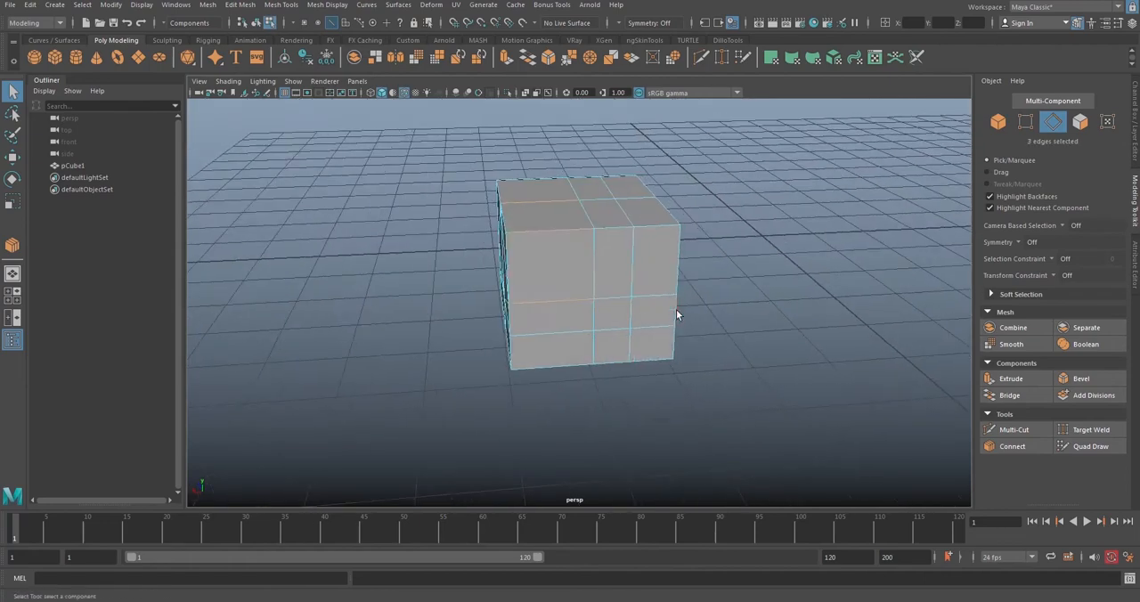
{"action": "left_click", "coordinate": [1012, 447]}
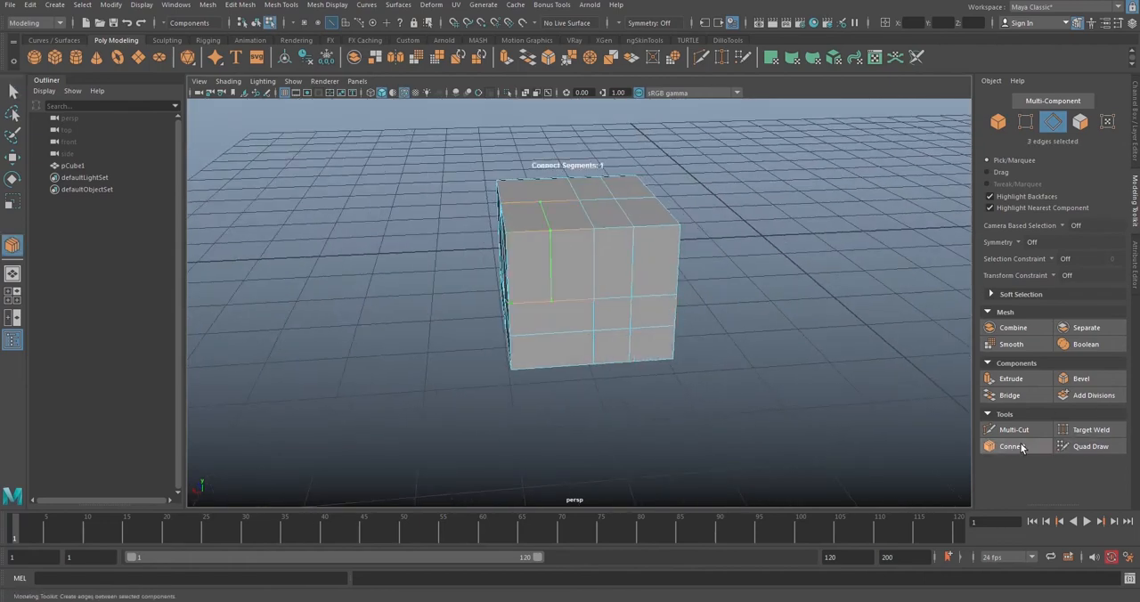
{"action": "left_click_drag", "start_coordinate": [704, 374], "coordinate": [560, 269], "text": "alt"}
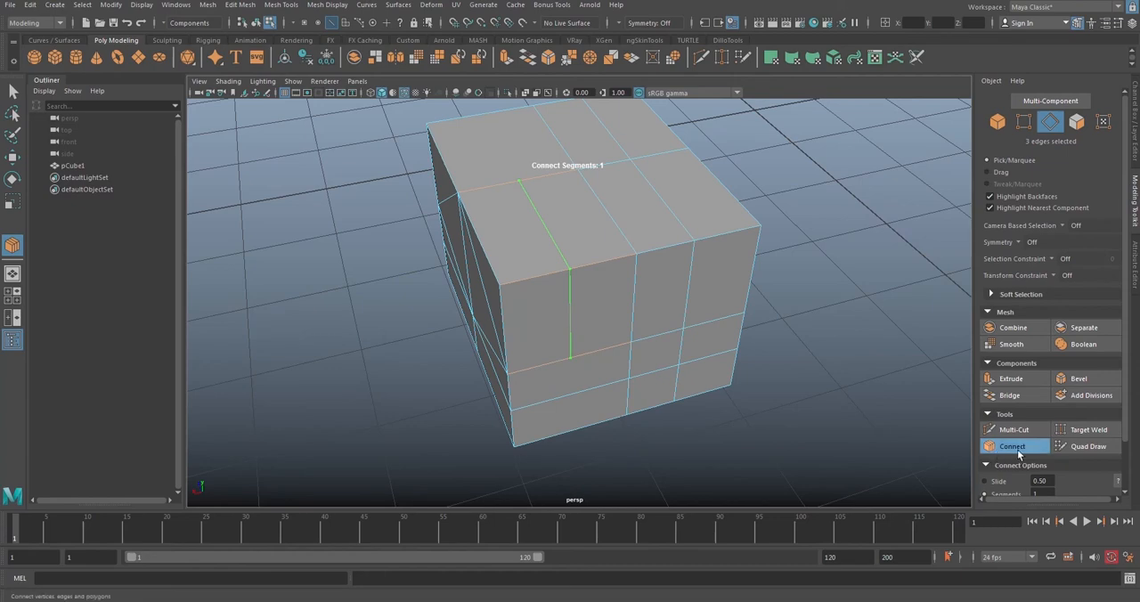
Step: Open the Connect tool settings and set the number of segments to 5
{"action": "double_click", "coordinate": [14, 250]}
{"action": "left_click_drag", "start_coordinate": [293, 101], "coordinate": [225, 63]}
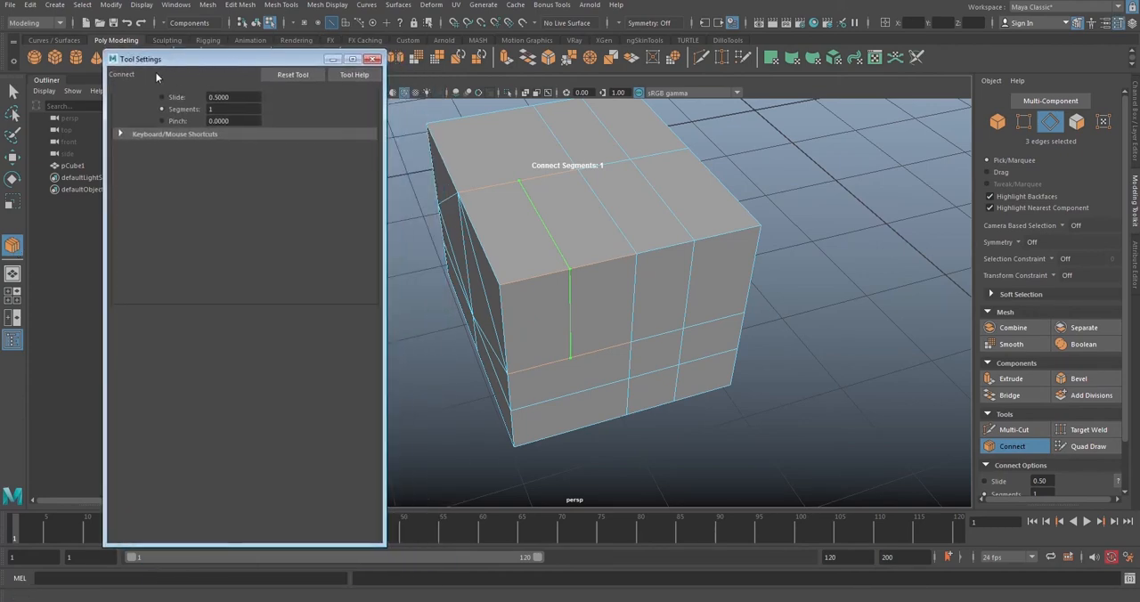
{"action": "double_click", "coordinate": [212, 109]}
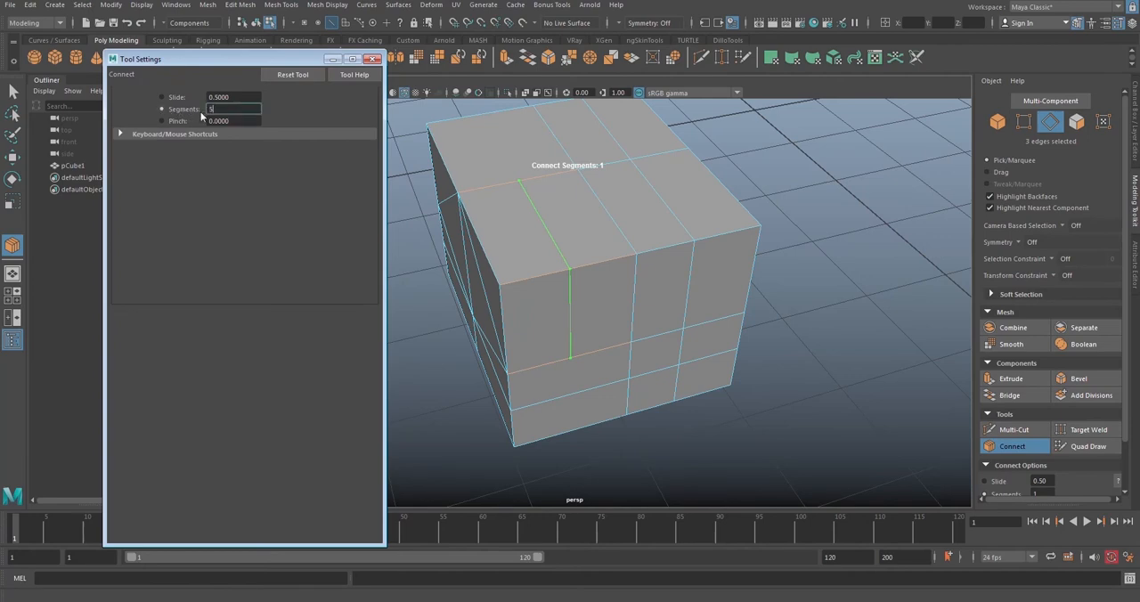
{"action": "key", "text": "Return"}
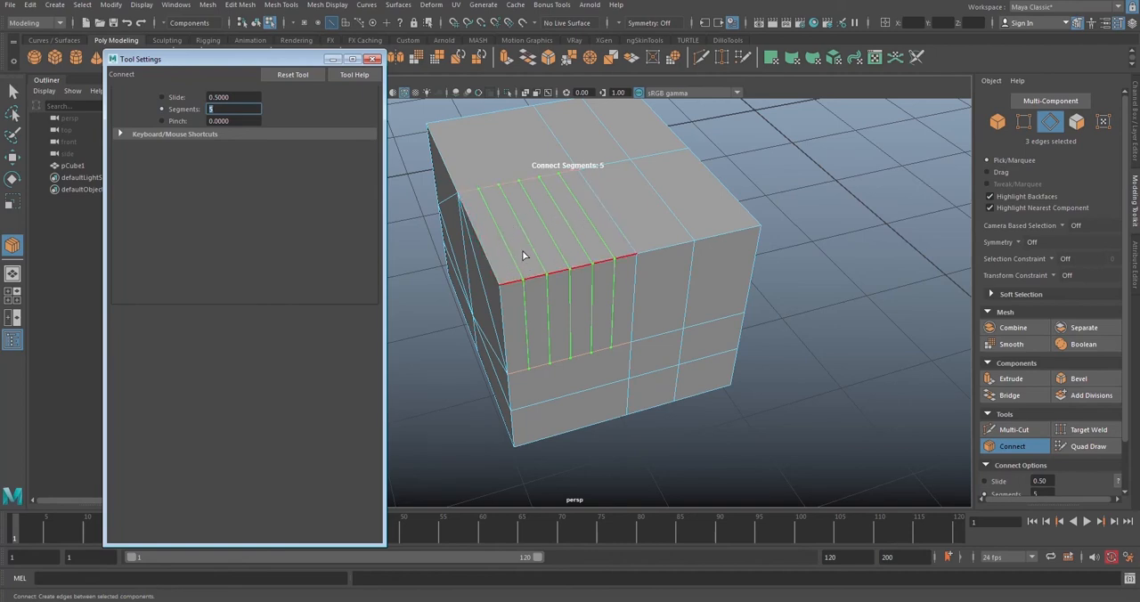
Step: Reduce the connecting edges to 2 segments and adjust their pinch to about -0.35
{"action": "left_click", "coordinate": [180, 122]}
{"action": "middle_click_drag", "start_coordinate": [529, 177], "coordinate": [445, 161]}
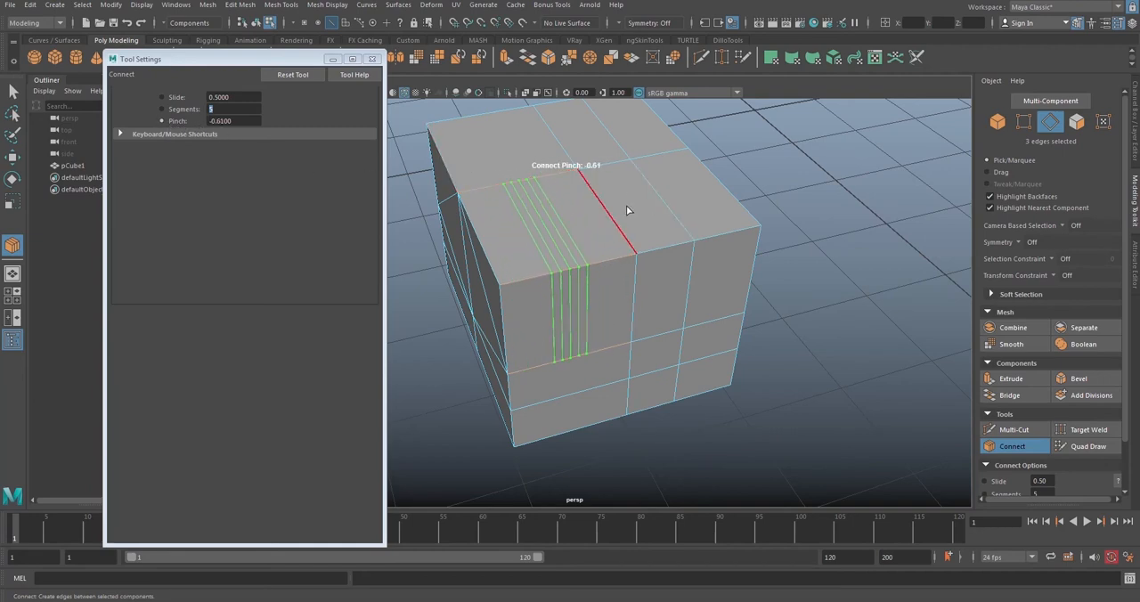
{"action": "middle_click_drag", "start_coordinate": [626, 205], "coordinate": [561, 214]}
{"action": "middle_click_drag", "start_coordinate": [606, 174], "coordinate": [495, 184]}
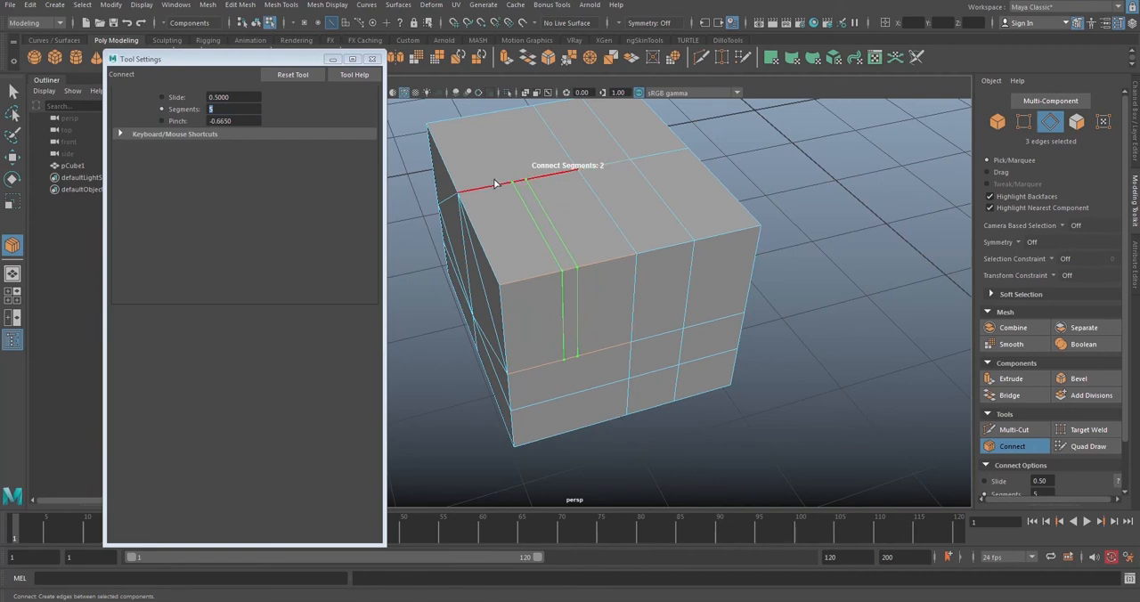
{"action": "left_click", "coordinate": [164, 121]}
{"action": "middle_click_drag", "start_coordinate": [619, 182], "coordinate": [676, 179]}
Step: Slide the two connecting edges toward the cube's diamond-cut side, apply Connect and close the tool settings
{"action": "left_click", "coordinate": [163, 98]}
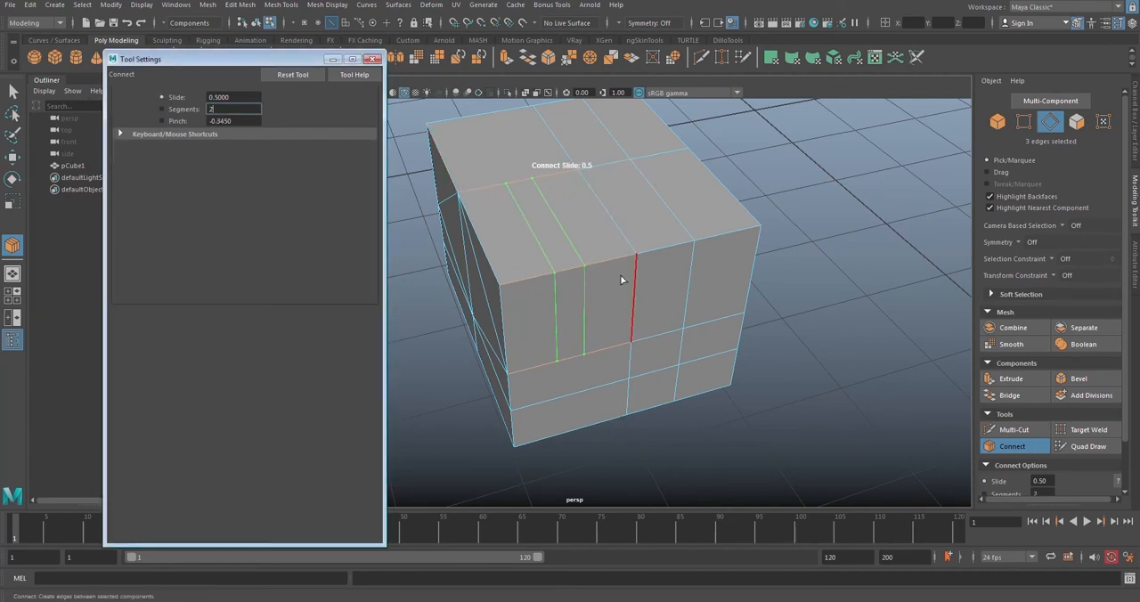
{"action": "middle_click_drag", "start_coordinate": [622, 280], "coordinate": [578, 263]}
{"action": "left_click_drag", "start_coordinate": [560, 265], "coordinate": [578, 264]}
{"action": "key", "text": "q"}
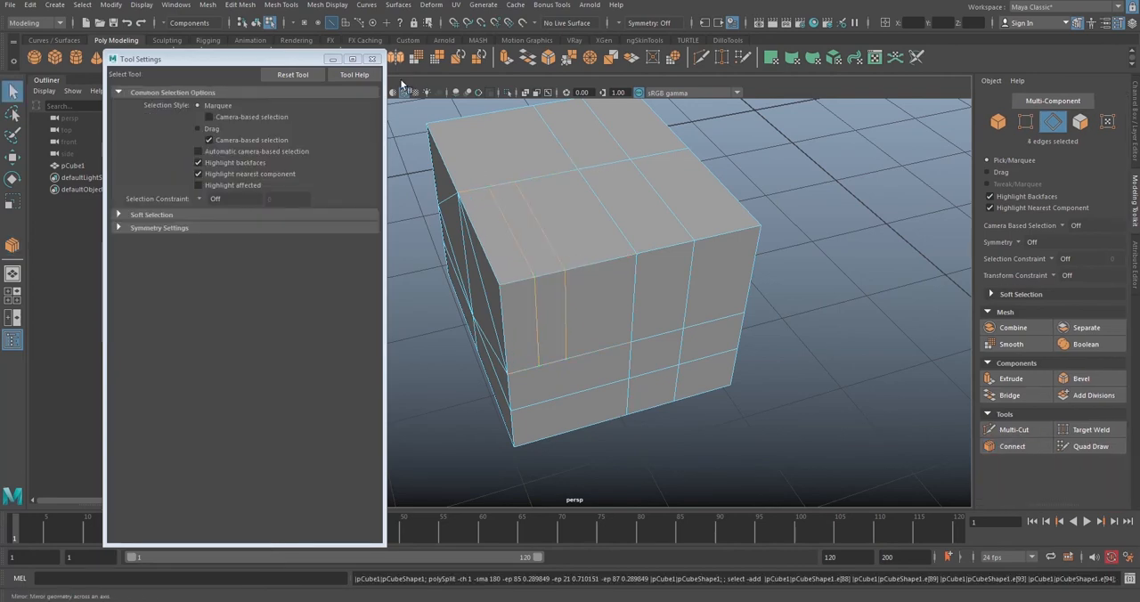
{"action": "left_click", "coordinate": [373, 59]}
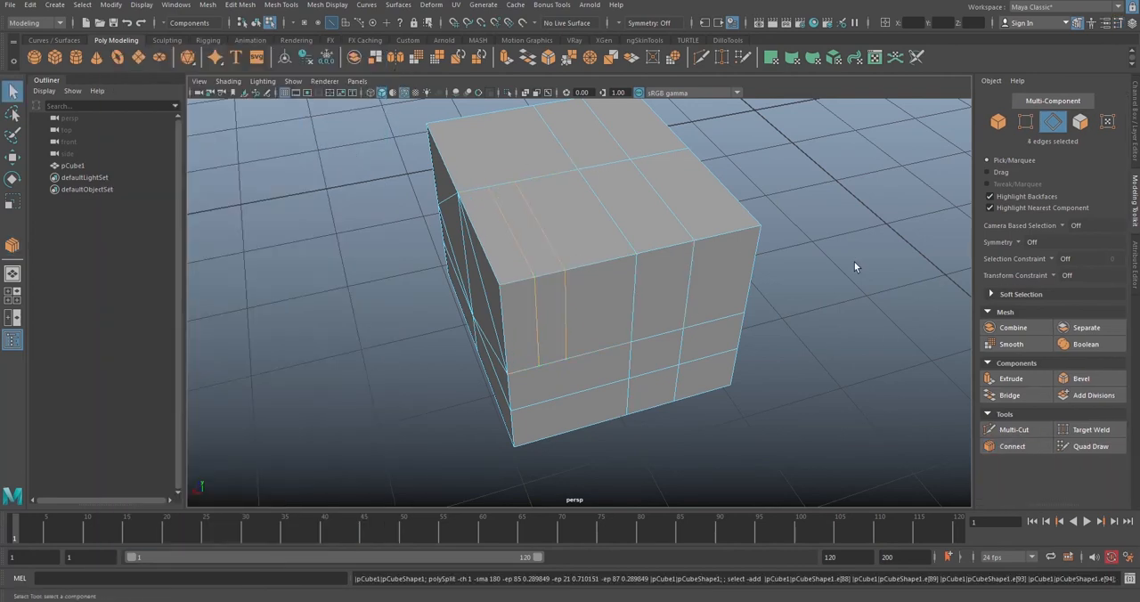
Step: Switch the cube back to object selection and delete it from the scene
{"action": "left_click", "coordinate": [832, 365]}
{"action": "scroll", "coordinate": [642, 275], "scroll_direction": "down", "scroll_amount": 5}
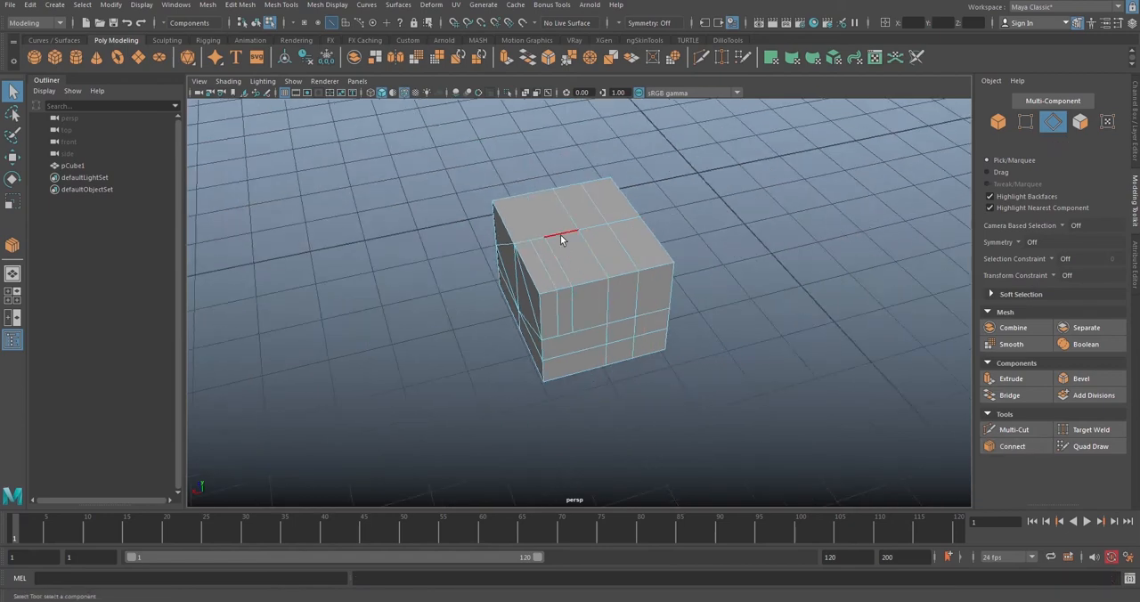
{"action": "right_click_drag", "start_coordinate": [560, 234], "coordinate": [632, 223]}
{"action": "left_click_drag", "start_coordinate": [662, 307], "coordinate": [629, 275], "text": "alt"}
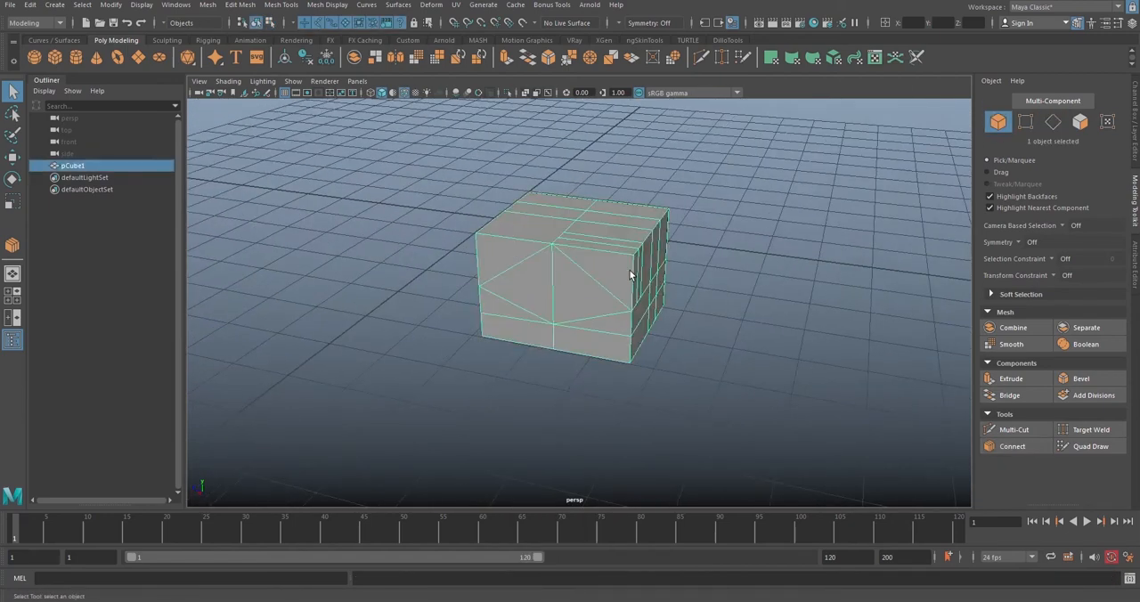
{"action": "key", "text": "Delete"}
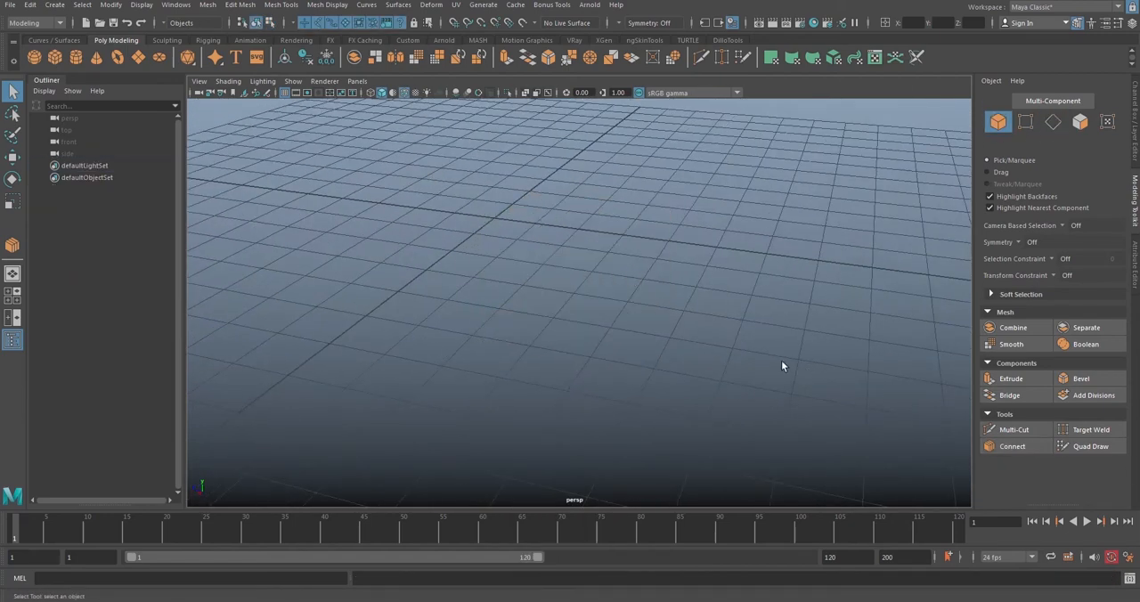
Step: Import BasicHead.ma from the Content Browser's Bipeds sculpting base meshes and close the browser
{"action": "left_click_drag", "start_coordinate": [781, 365], "coordinate": [557, 286], "text": "alt"}
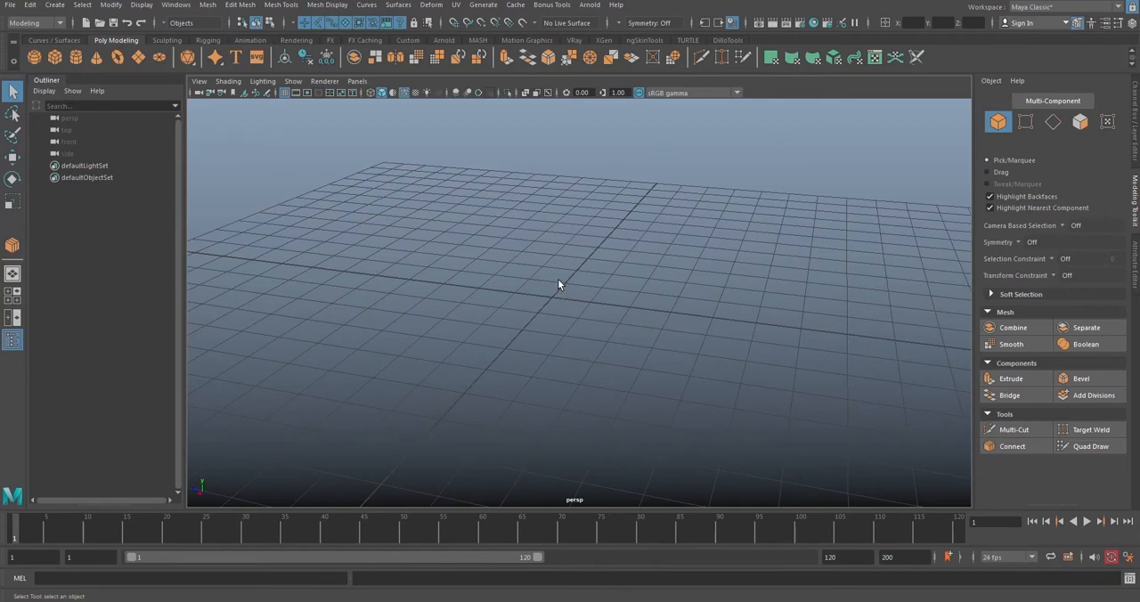
{"action": "middle_click_drag", "start_coordinate": [528, 251], "coordinate": [554, 257], "text": "alt"}
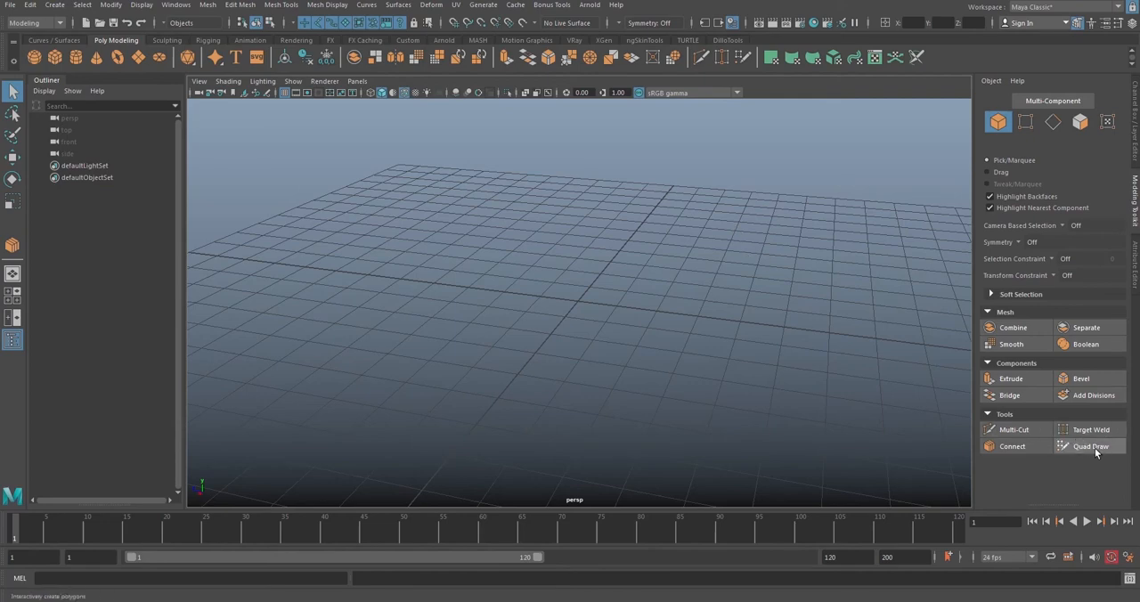
{"action": "middle_click_drag", "start_coordinate": [327, 156], "coordinate": [392, 187], "text": "alt"}
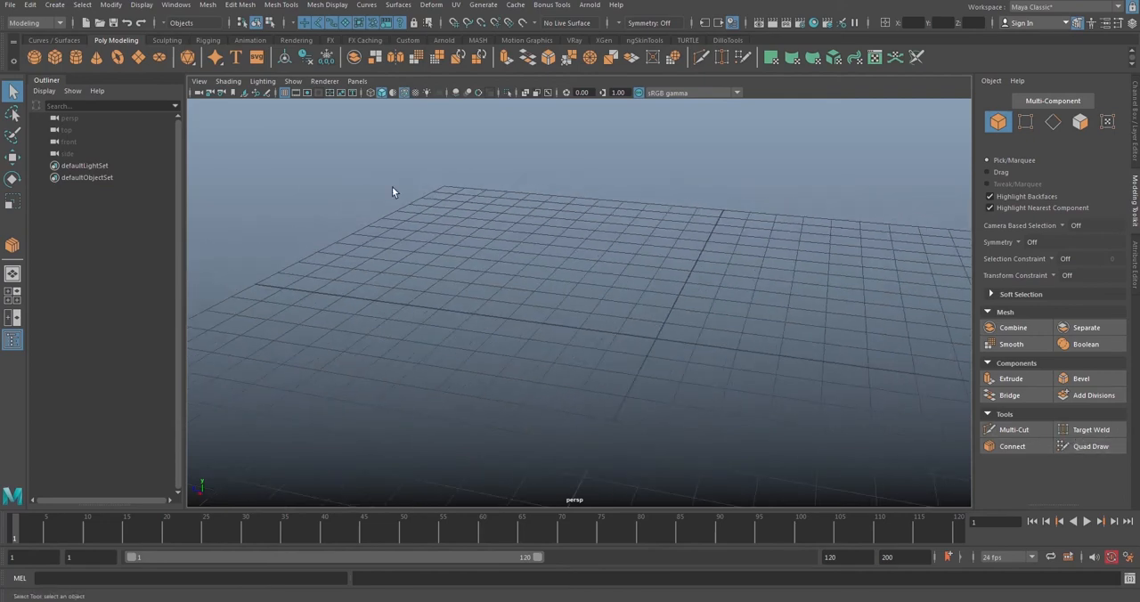
{"action": "left_click", "coordinate": [176, 4]}
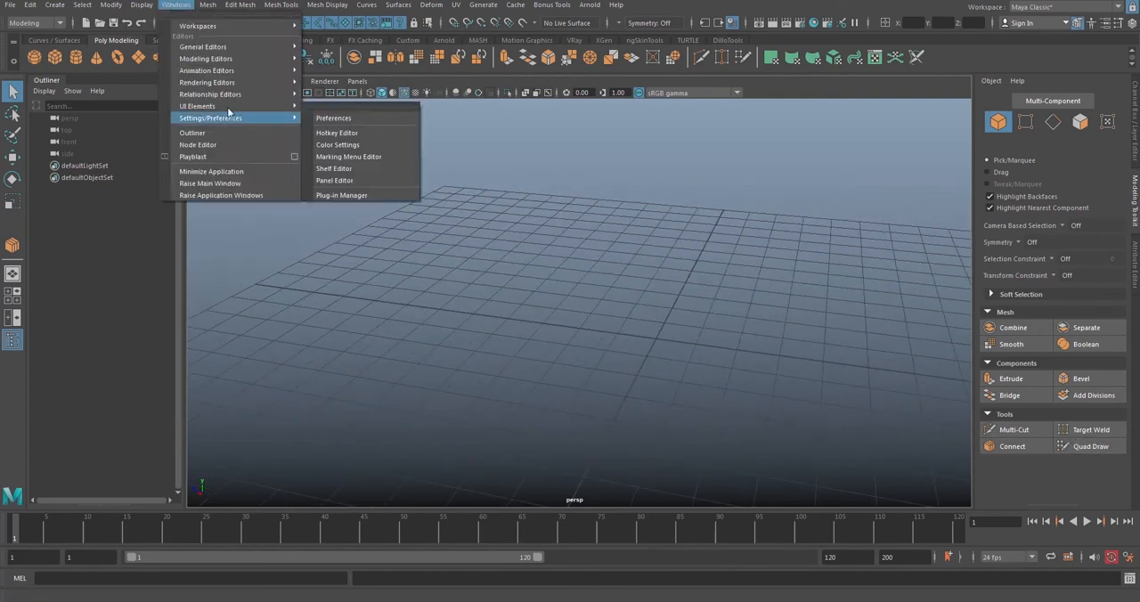
{"action": "mouse_move", "coordinate": [214, 46]}
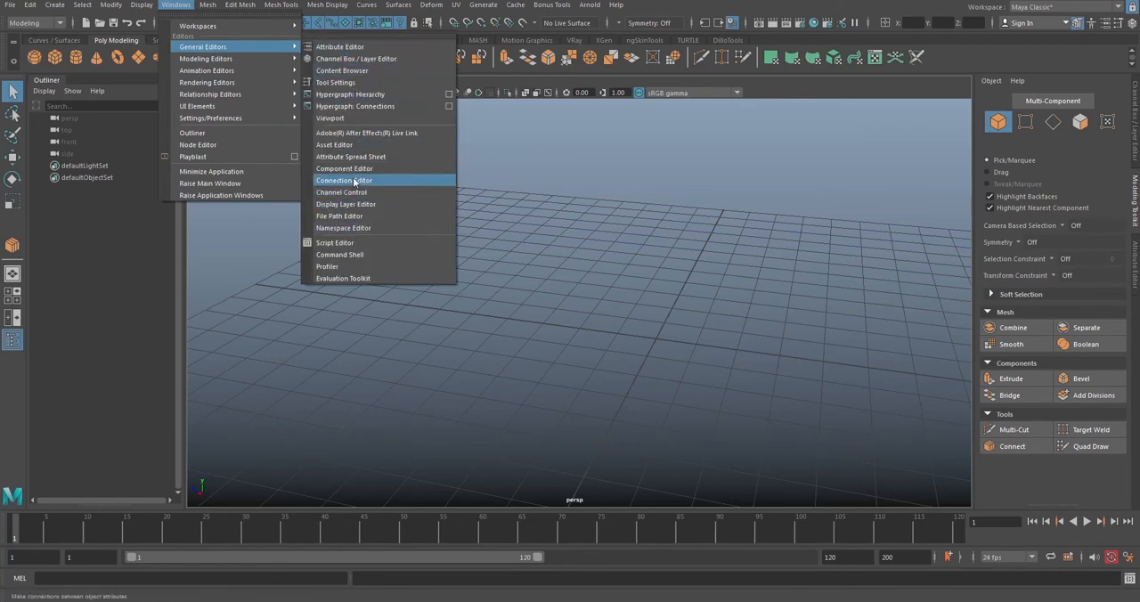
{"action": "left_click", "coordinate": [362, 69]}
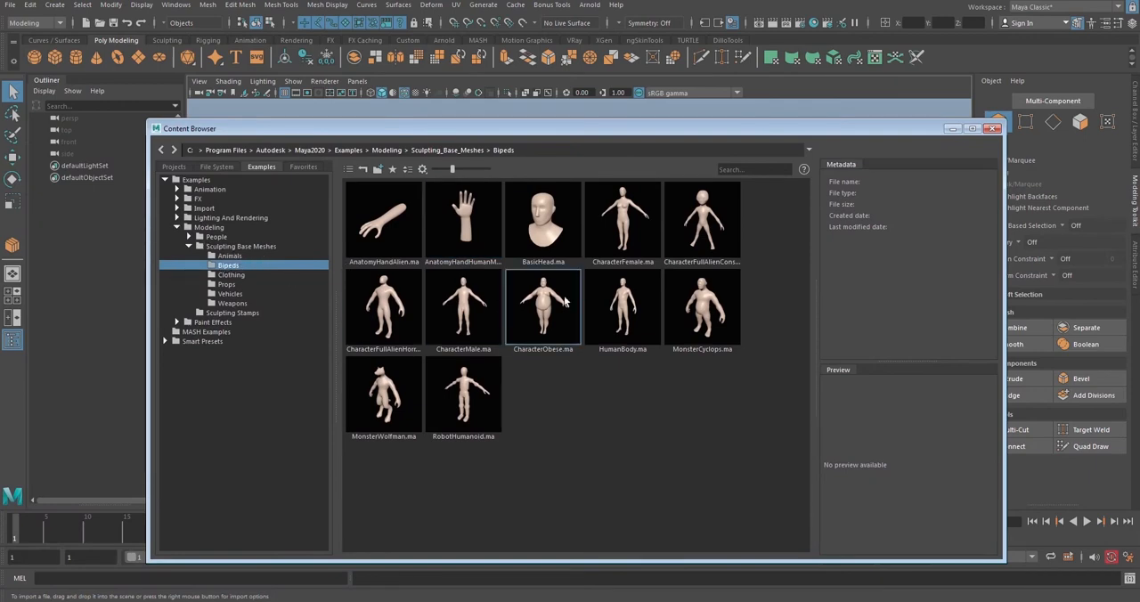
{"action": "left_click", "coordinate": [552, 236]}
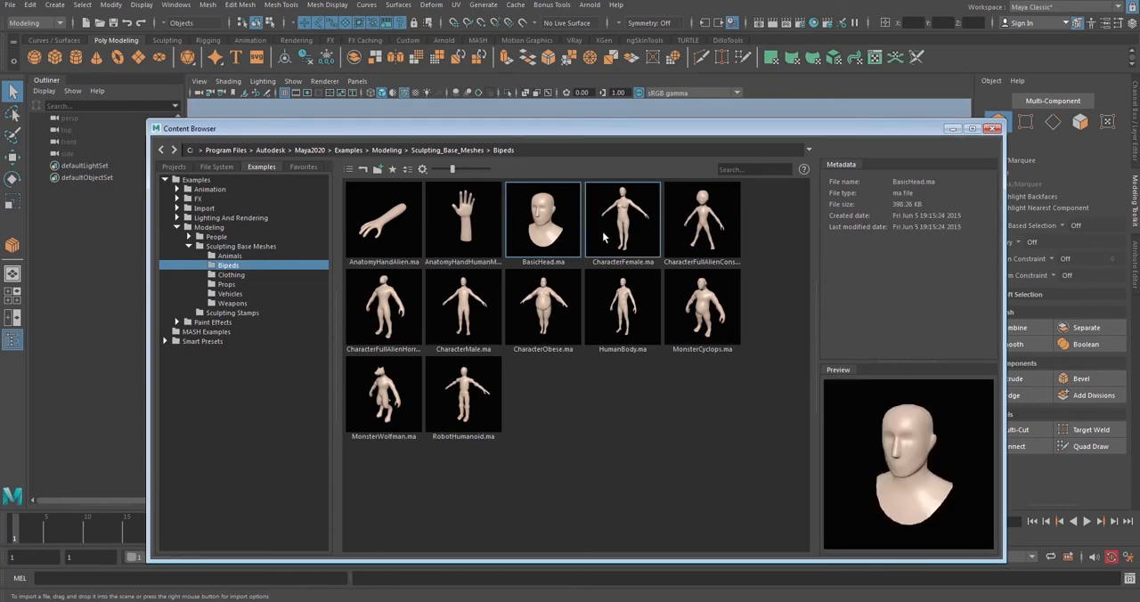
{"action": "double_click", "coordinate": [534, 210]}
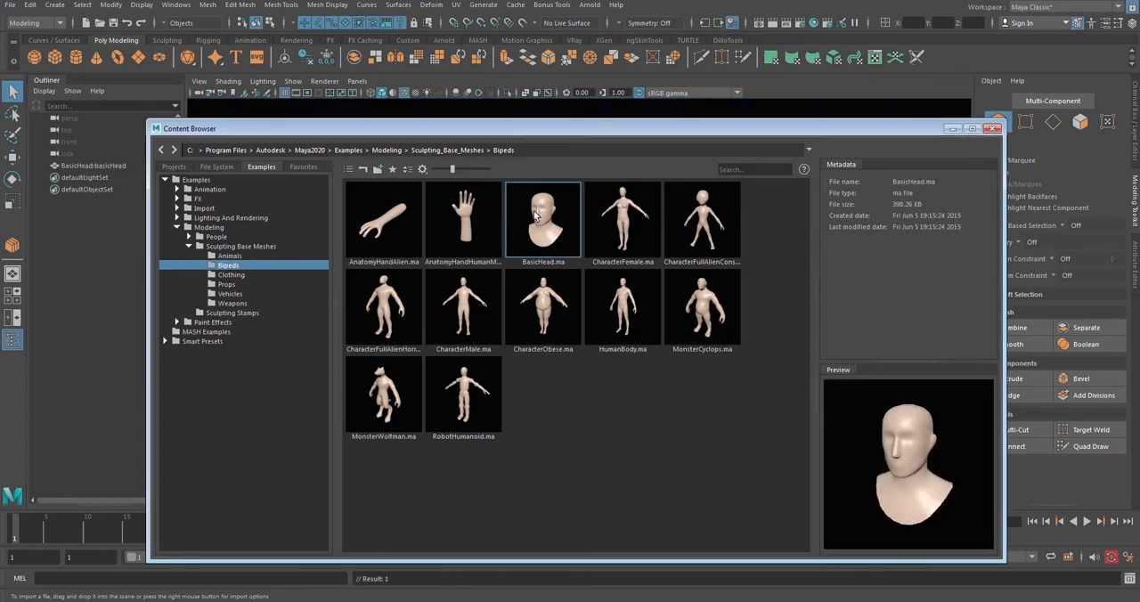
{"action": "left_click", "coordinate": [994, 129]}
Step: Select the imported head, move it straight up relative to the grid, and deselect it
{"action": "scroll", "coordinate": [552, 339], "scroll_direction": "down", "scroll_amount": 5}
{"action": "scroll", "coordinate": [551, 340], "scroll_direction": "down", "scroll_amount": 8}
{"action": "left_click_drag", "start_coordinate": [554, 339], "coordinate": [420, 386], "text": "alt"}
{"action": "left_click", "coordinate": [573, 347]}
{"action": "key", "text": "r"}
{"action": "scroll", "coordinate": [545, 311], "scroll_direction": "up", "scroll_amount": 3}
{"action": "scroll", "coordinate": [545, 312], "scroll_direction": "up", "scroll_amount": 4}
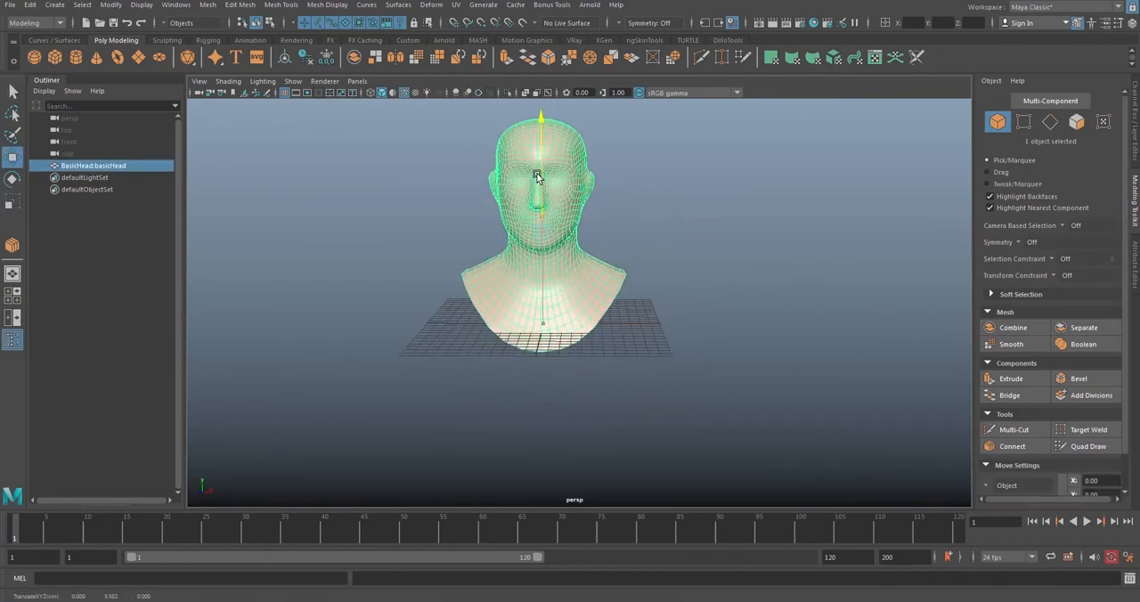
{"action": "key", "text": "w"}
{"action": "scroll", "coordinate": [689, 292], "scroll_direction": "up", "scroll_amount": 5}
{"action": "left_click", "coordinate": [689, 292]}
Step: Examine the head's polygon layout around the face, ears, neck and shoulders from several angles
{"action": "scroll", "coordinate": [585, 268], "scroll_direction": "up", "scroll_amount": 4}
{"action": "scroll", "coordinate": [526, 278], "scroll_direction": "down", "scroll_amount": 5}
{"action": "left_click_drag", "start_coordinate": [586, 267], "coordinate": [530, 173], "text": "alt"}
{"action": "scroll", "coordinate": [572, 270], "scroll_direction": "up", "scroll_amount": 2}
{"action": "left_click_drag", "start_coordinate": [474, 339], "coordinate": [560, 228], "text": "alt"}
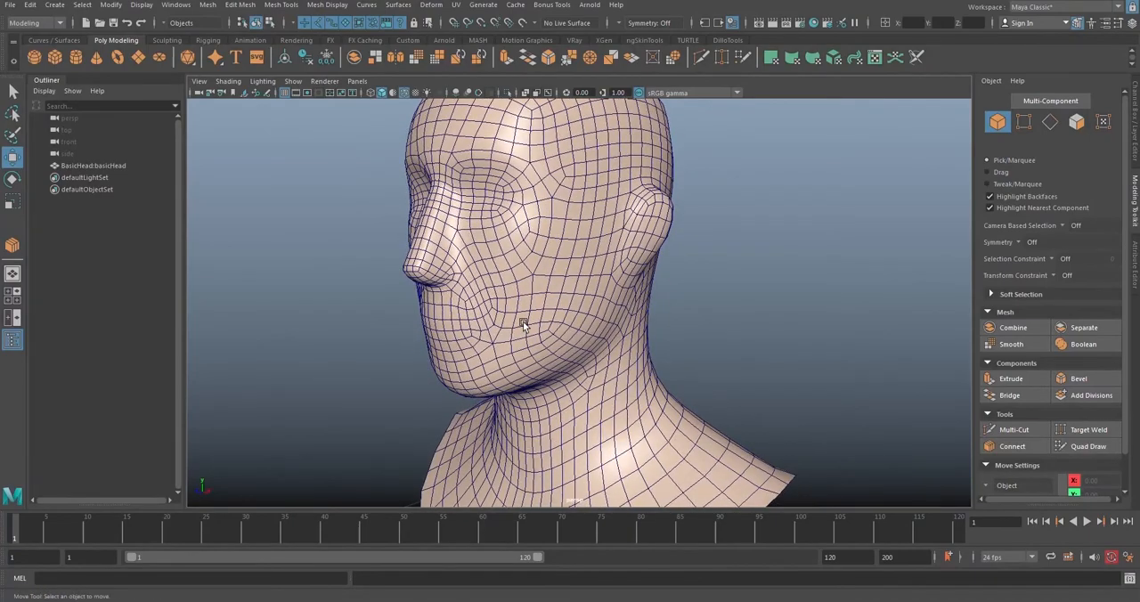
{"action": "scroll", "coordinate": [588, 252], "scroll_direction": "up", "scroll_amount": 8}
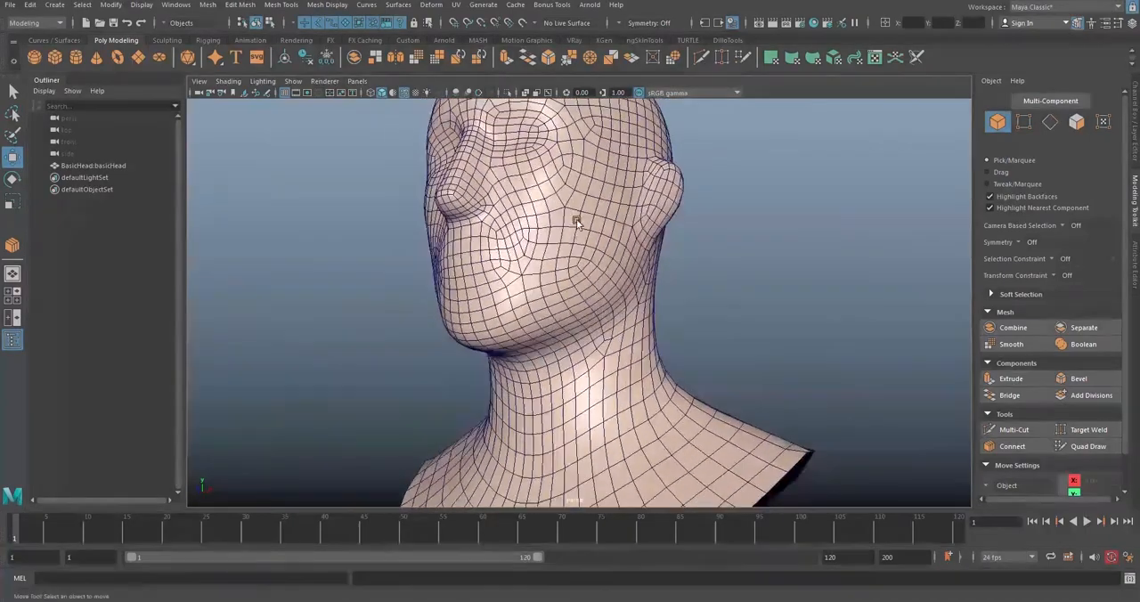
{"action": "left_click_drag", "start_coordinate": [386, 324], "coordinate": [638, 347], "text": "alt"}
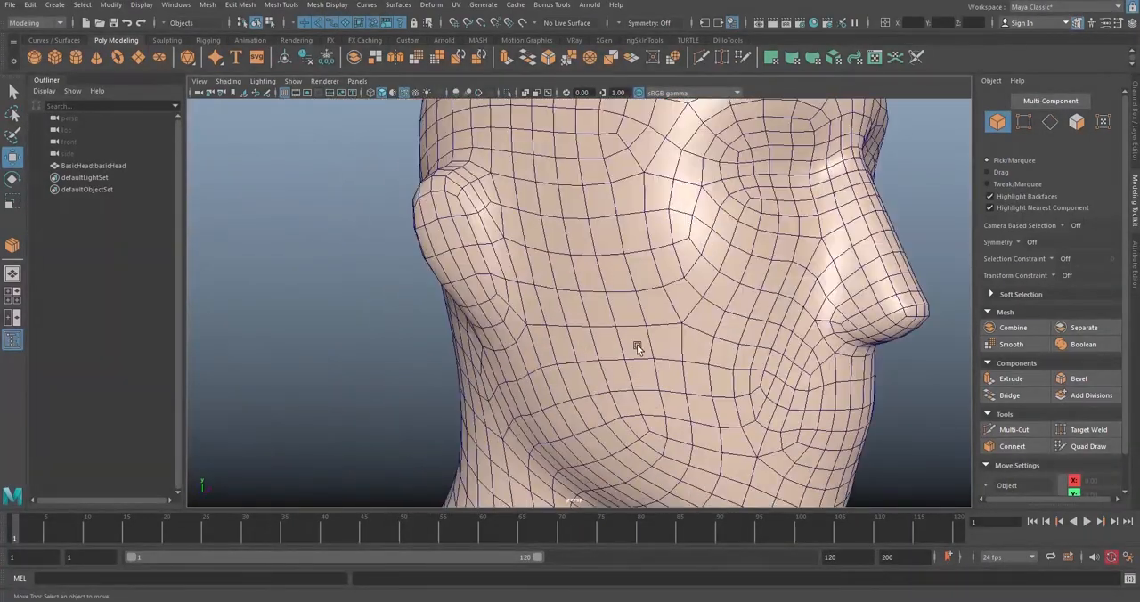
{"action": "scroll", "coordinate": [645, 355], "scroll_direction": "down", "scroll_amount": 4}
{"action": "mouse_move", "coordinate": [747, 398]}
{"action": "left_mouse_down", "text": "alt"}
{"action": "mouse_move", "coordinate": [645, 355]}
{"action": "mouse_move", "coordinate": [699, 347]}
{"action": "left_mouse_up", "text": "alt"}
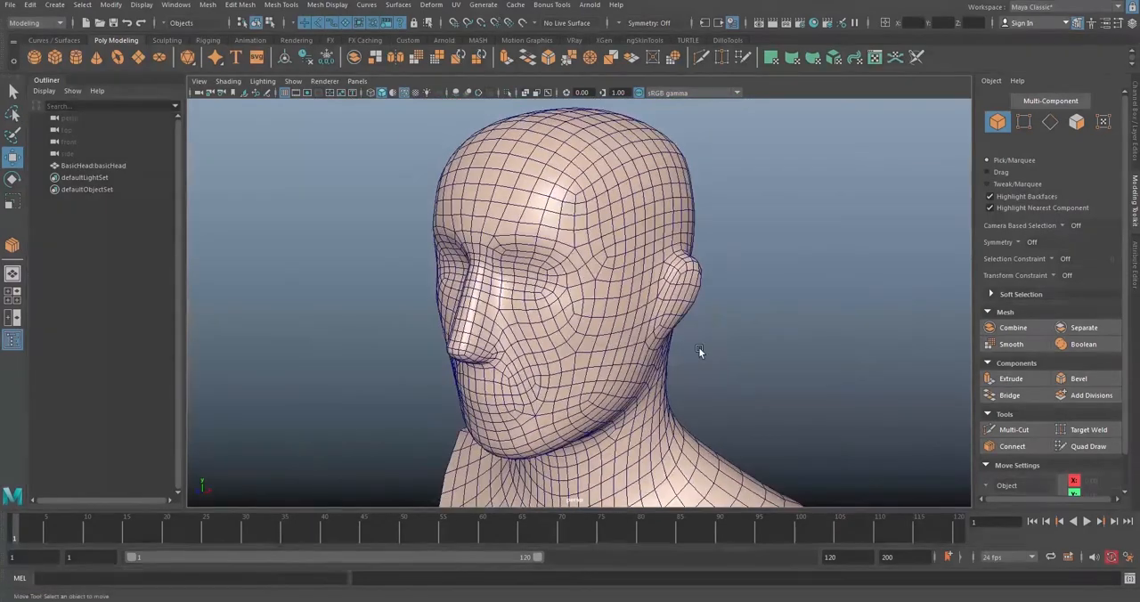
{"action": "left_click_drag", "start_coordinate": [655, 307], "coordinate": [594, 275], "text": "alt"}
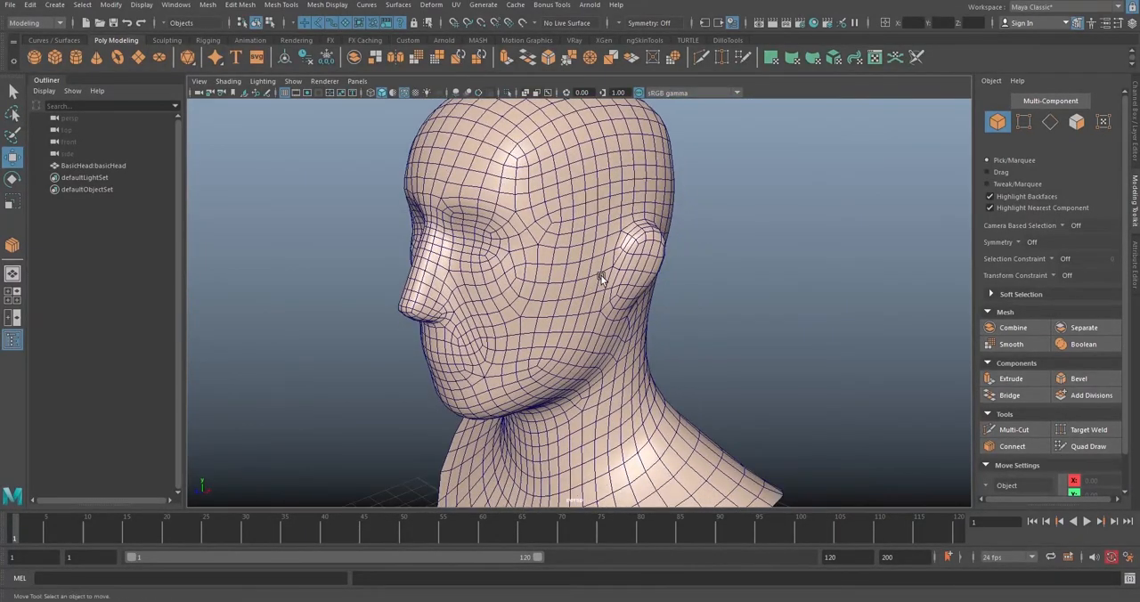
{"action": "middle_click_drag", "start_coordinate": [775, 323], "coordinate": [588, 216], "text": "alt"}
{"action": "left_click_drag", "start_coordinate": [588, 216], "coordinate": [659, 282], "text": "alt"}
{"action": "middle_click_drag", "start_coordinate": [659, 282], "coordinate": [552, 300], "text": "alt"}
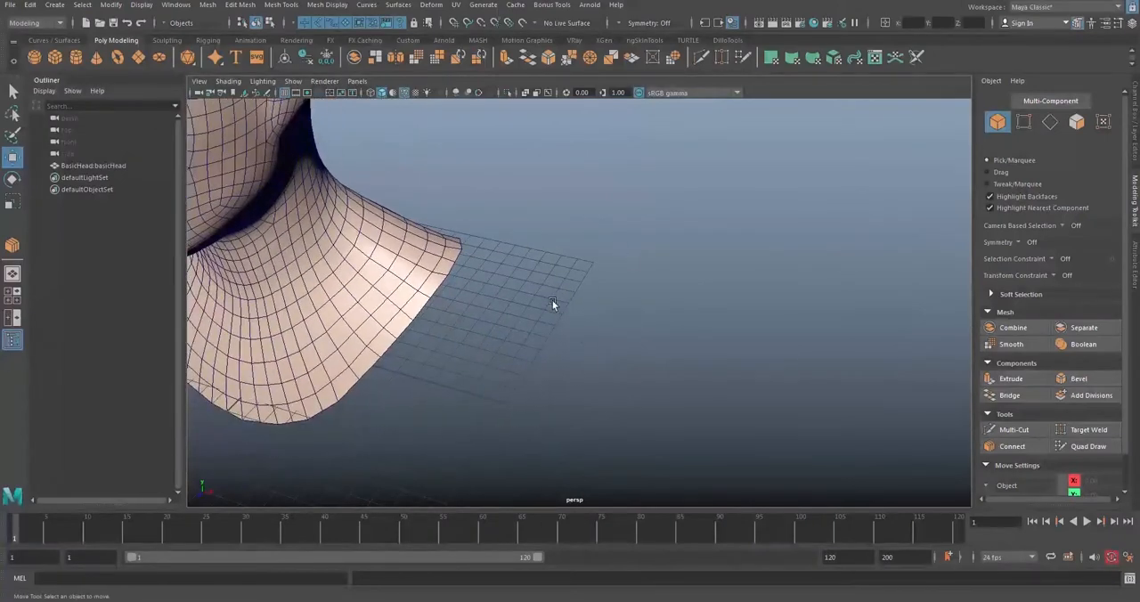
{"action": "left_click_drag", "start_coordinate": [552, 300], "coordinate": [526, 261], "text": "alt"}
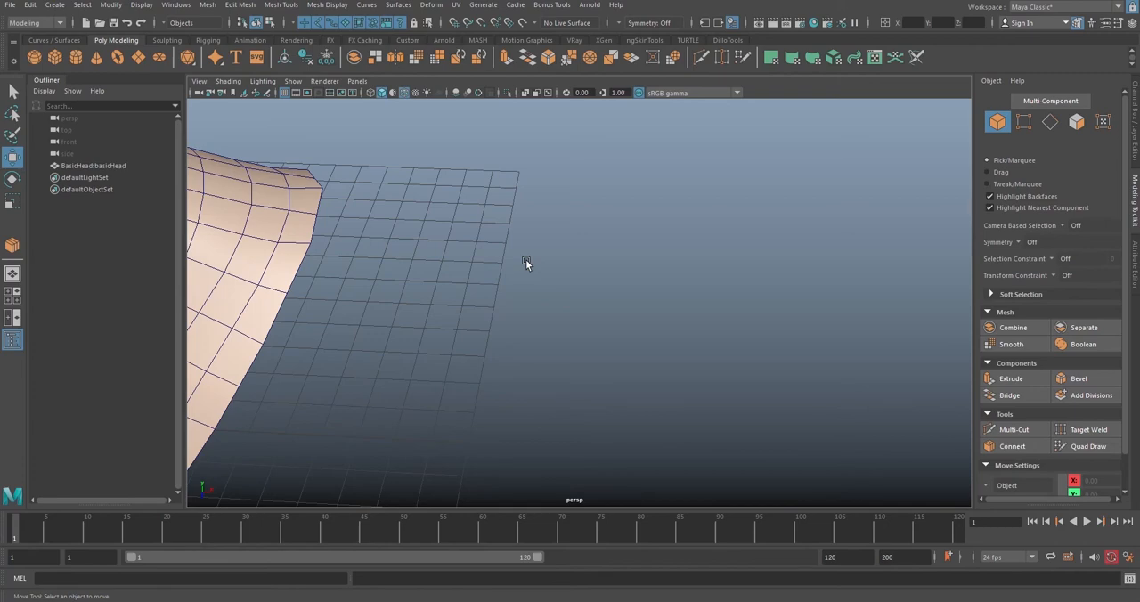
Step: Try to start Quad Draw with no mesh selected
{"action": "left_click", "coordinate": [1073, 453]}
{"action": "left_click_drag", "start_coordinate": [515, 264], "coordinate": [521, 286], "text": "alt"}
{"action": "left_click", "coordinate": [1096, 455]}
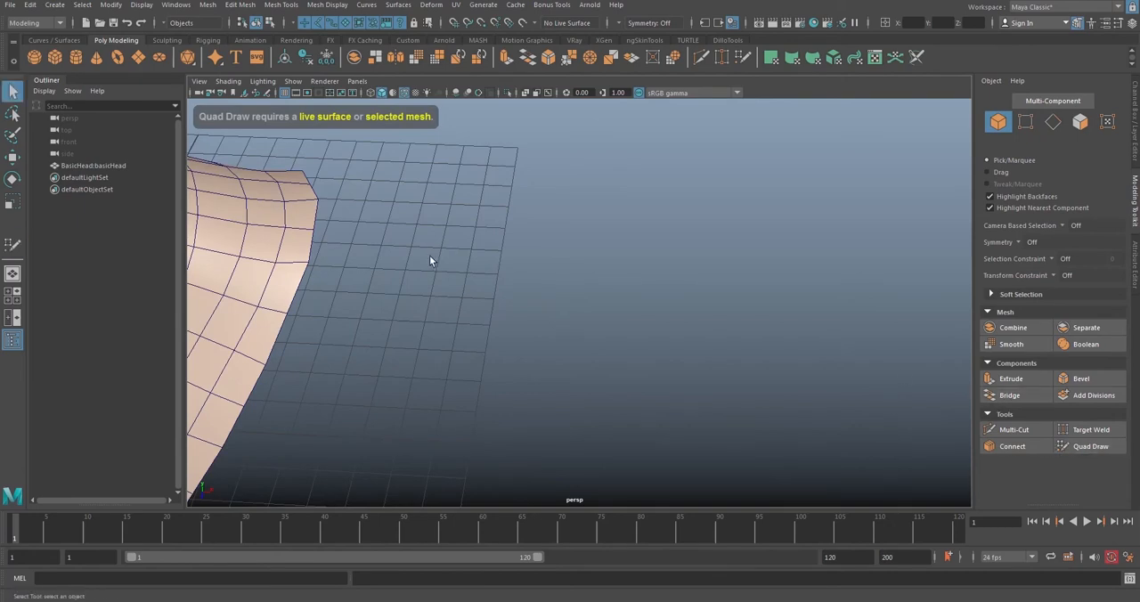
Step: Select the head mesh and activate Quad Draw on it
{"action": "left_click", "coordinate": [301, 263]}
{"action": "middle_click_drag", "start_coordinate": [308, 265], "coordinate": [606, 277], "text": "alt"}
{"action": "scroll", "coordinate": [615, 284], "scroll_direction": "down", "scroll_amount": 4}
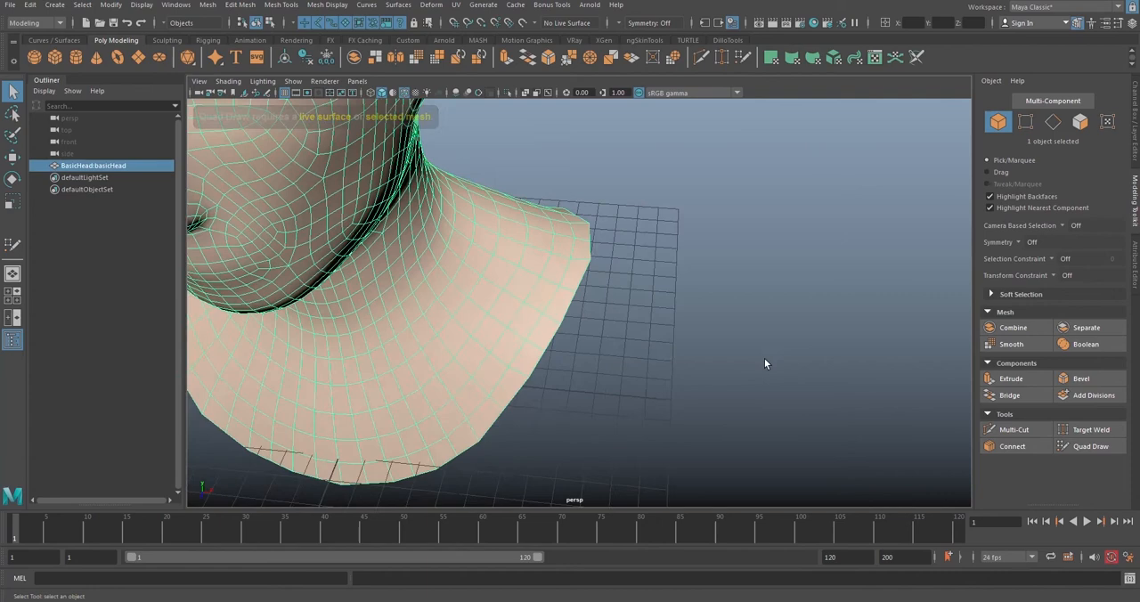
{"action": "left_click", "coordinate": [1099, 448]}
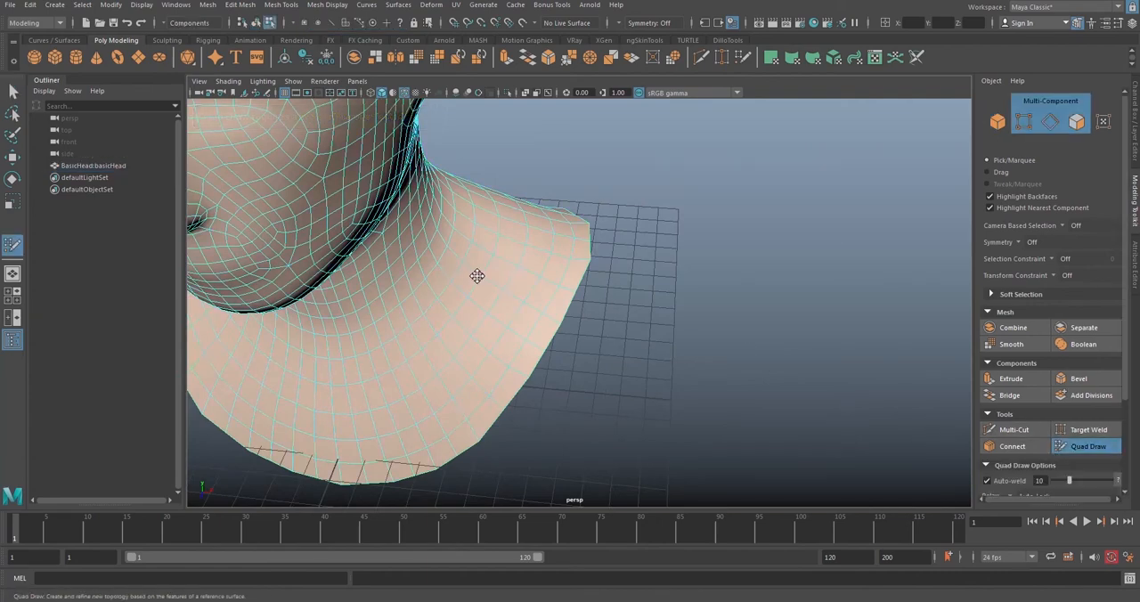
Step: Return to object mode with the Move tool, deselect the head and try to start Quad Draw with nothing selected
{"action": "left_click_drag", "start_coordinate": [476, 272], "coordinate": [477, 258], "text": "alt"}
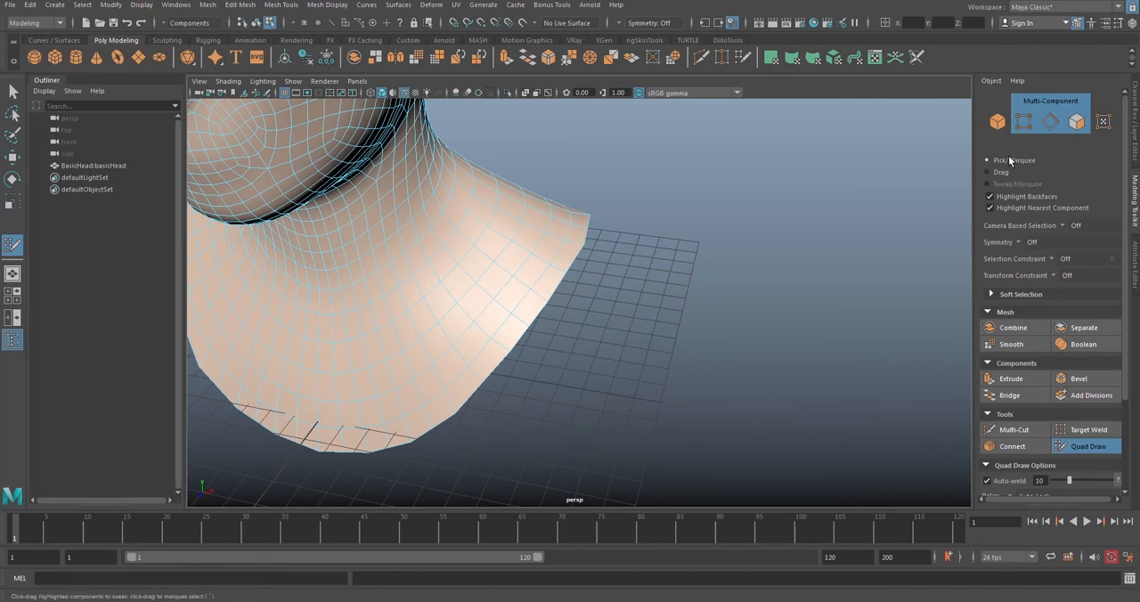
{"action": "left_click", "coordinate": [998, 123]}
{"action": "left_click", "coordinate": [790, 279]}
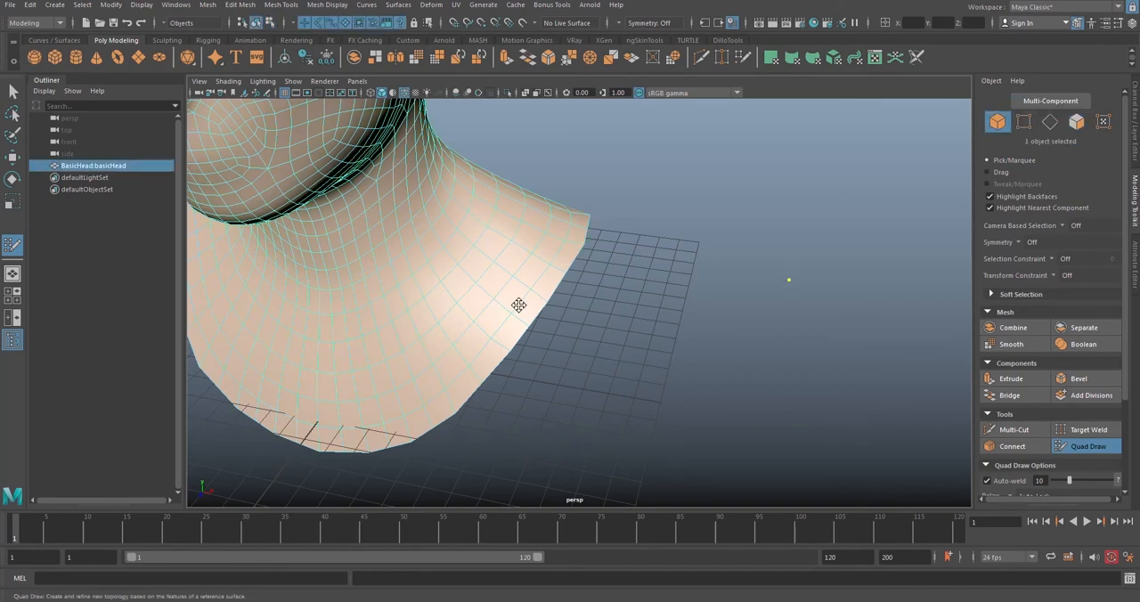
{"action": "key", "text": "w"}
{"action": "left_click", "coordinate": [705, 354]}
{"action": "left_click", "coordinate": [465, 280]}
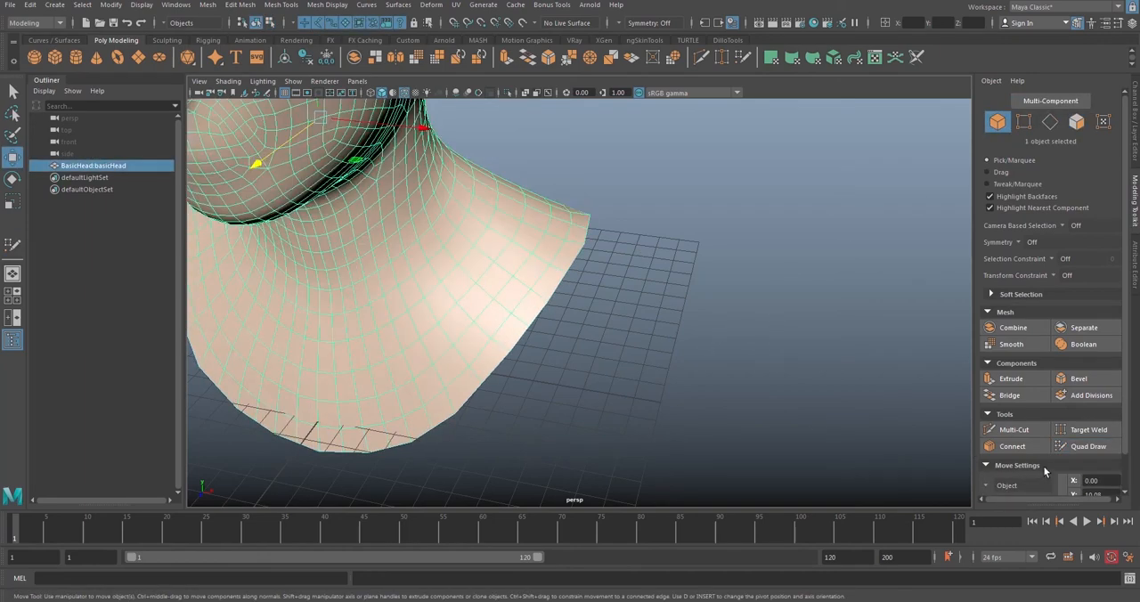
{"action": "left_click", "coordinate": [756, 400]}
{"action": "left_click", "coordinate": [1087, 445]}
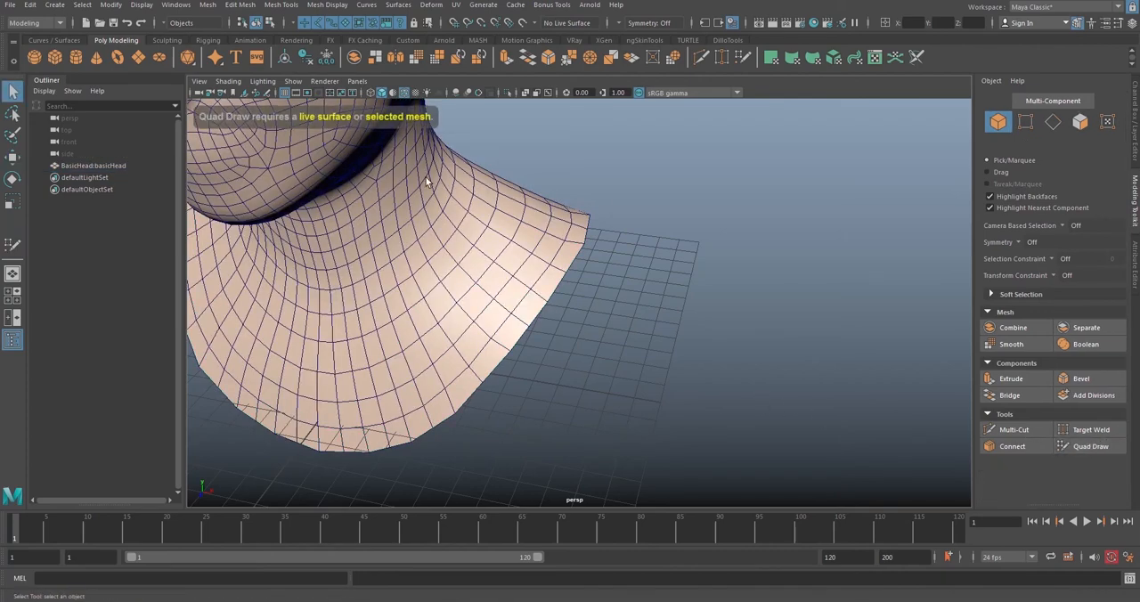
Step: Reselect the head mesh and activate Quad Draw on it
{"action": "left_click", "coordinate": [510, 277]}
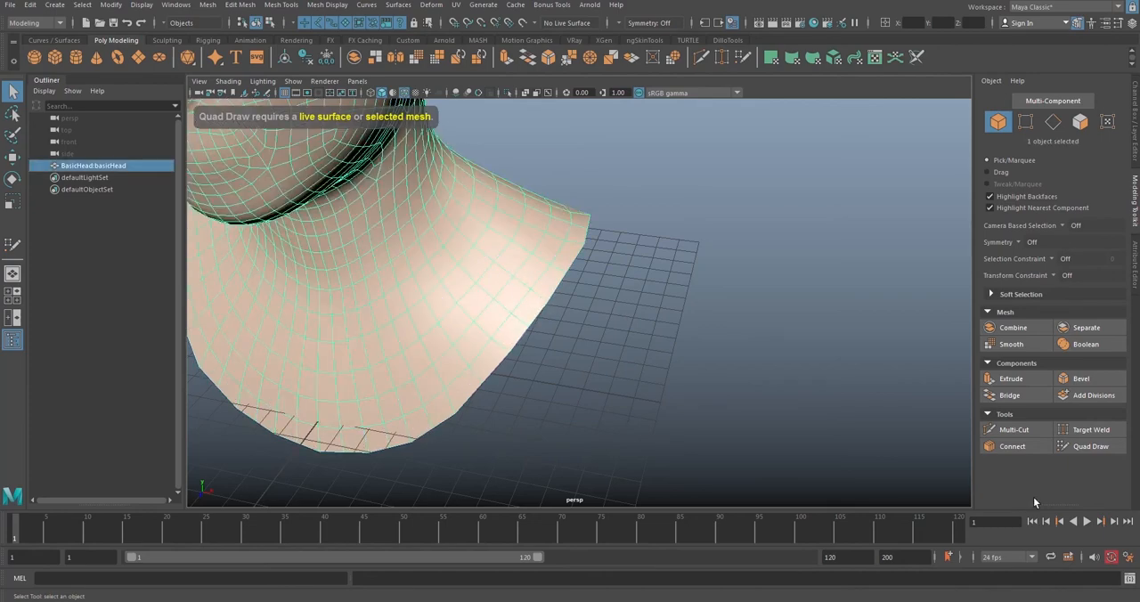
{"action": "right_click_drag", "start_coordinate": [463, 230], "coordinate": [418, 216], "text": "alt"}
{"action": "middle_click_drag", "start_coordinate": [418, 216], "coordinate": [469, 295], "text": "alt"}
{"action": "right_click_drag", "start_coordinate": [469, 295], "coordinate": [445, 283], "text": "alt"}
{"action": "left_click_drag", "start_coordinate": [445, 283], "coordinate": [463, 288], "text": "alt"}
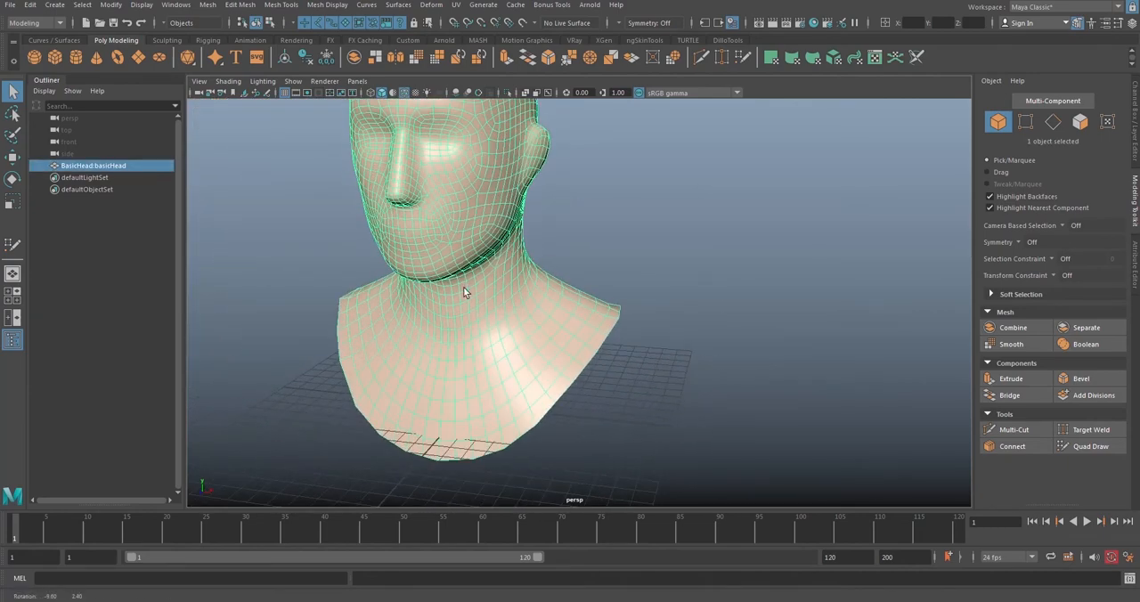
{"action": "left_click_drag", "start_coordinate": [486, 232], "coordinate": [700, 339], "text": "alt"}
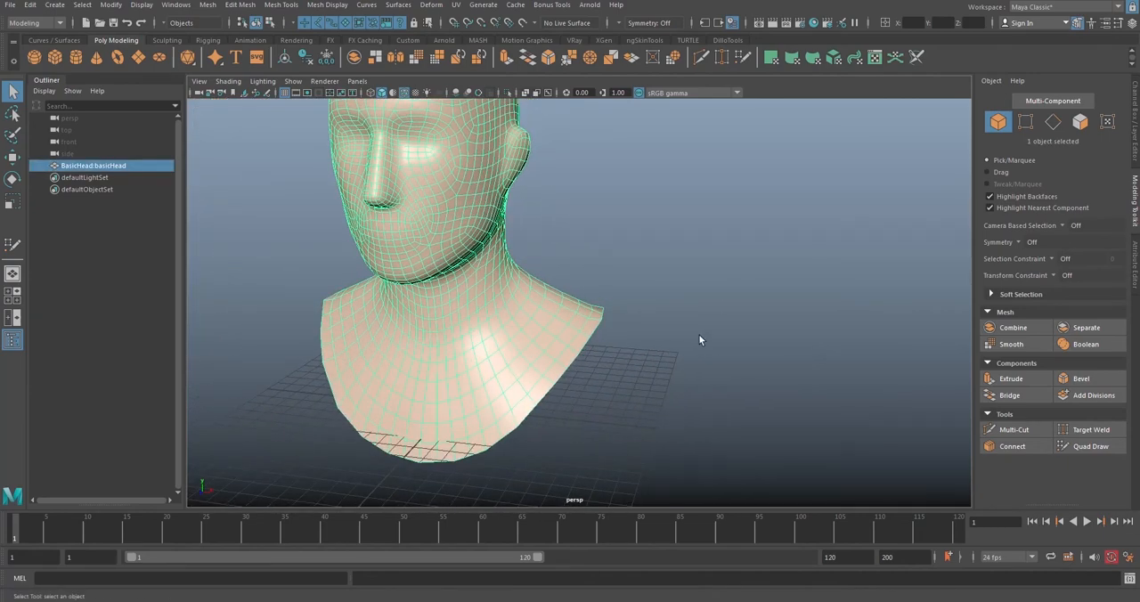
{"action": "left_click", "coordinate": [1088, 446]}
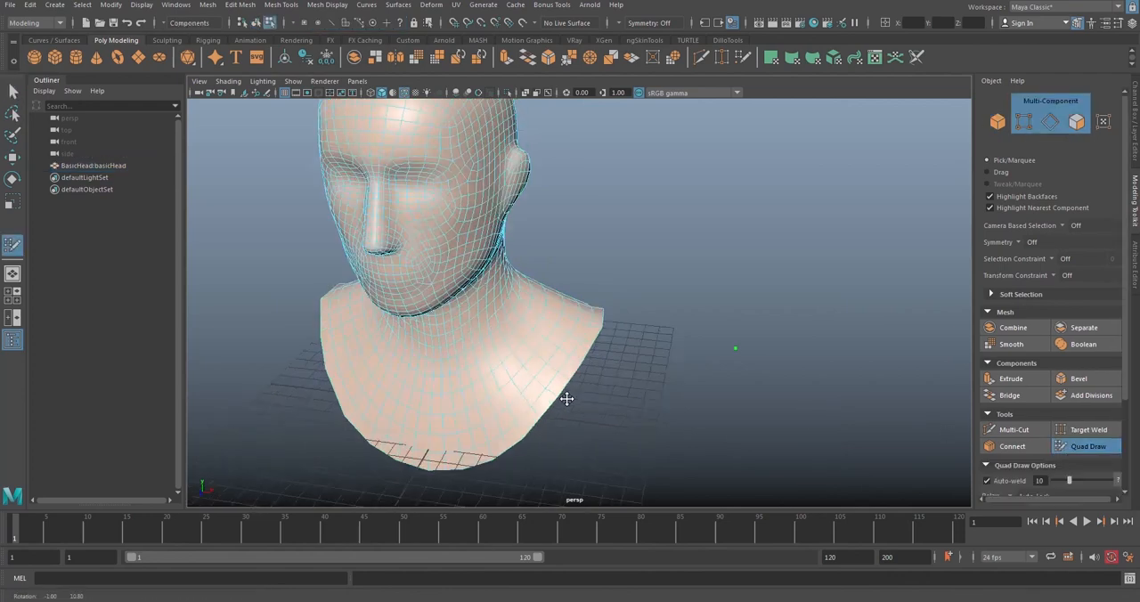
Step: Place four Quad Draw dots in empty space beside the shoulder and fill them as a quad
{"action": "right_click_drag", "start_coordinate": [562, 399], "coordinate": [616, 369], "text": "alt"}
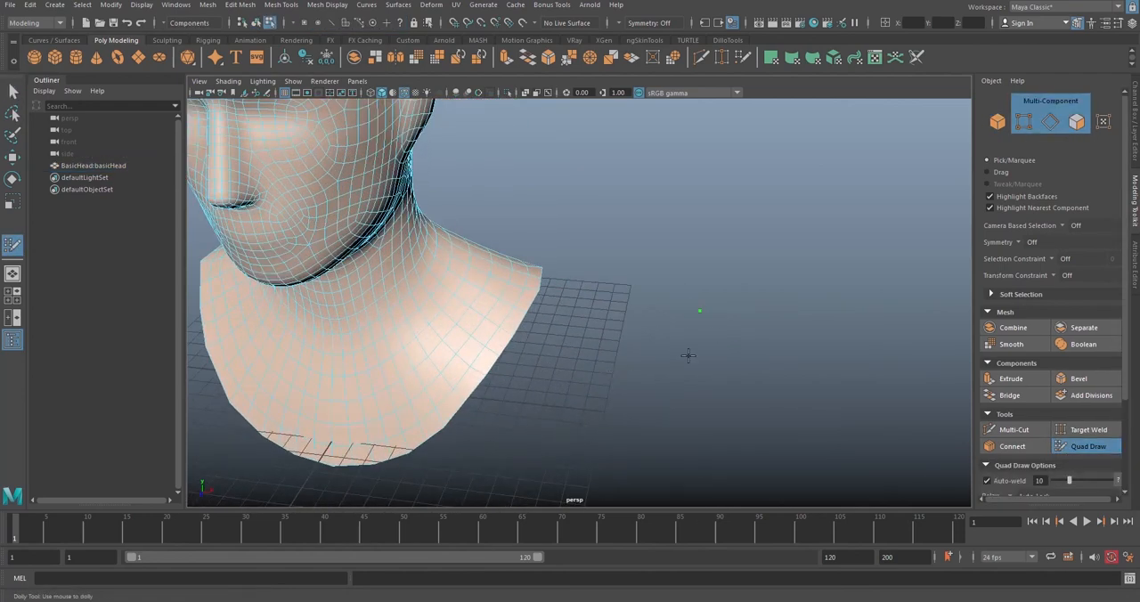
{"action": "left_click", "coordinate": [624, 312]}
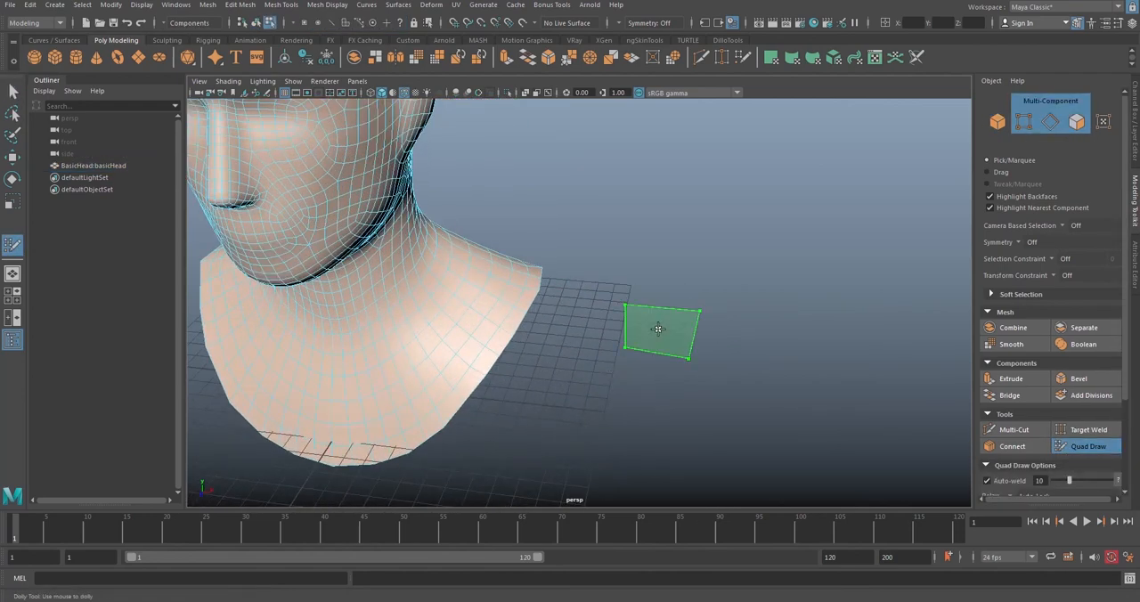
{"action": "left_click", "coordinate": [656, 330], "text": "shift"}
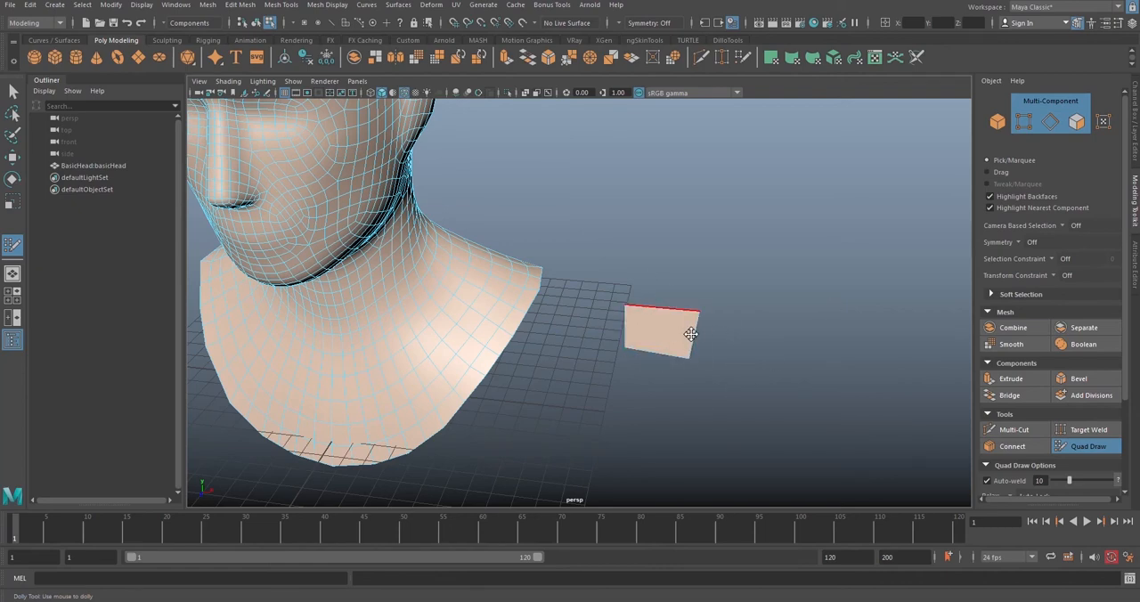
Step: Extend the quad beside the shoulder with two more dots on its outer side and fill the adjoining quad
{"action": "middle_click_drag", "start_coordinate": [671, 308], "coordinate": [641, 294], "text": "alt"}
{"action": "middle_click_drag", "start_coordinate": [481, 282], "coordinate": [376, 230], "text": "alt"}
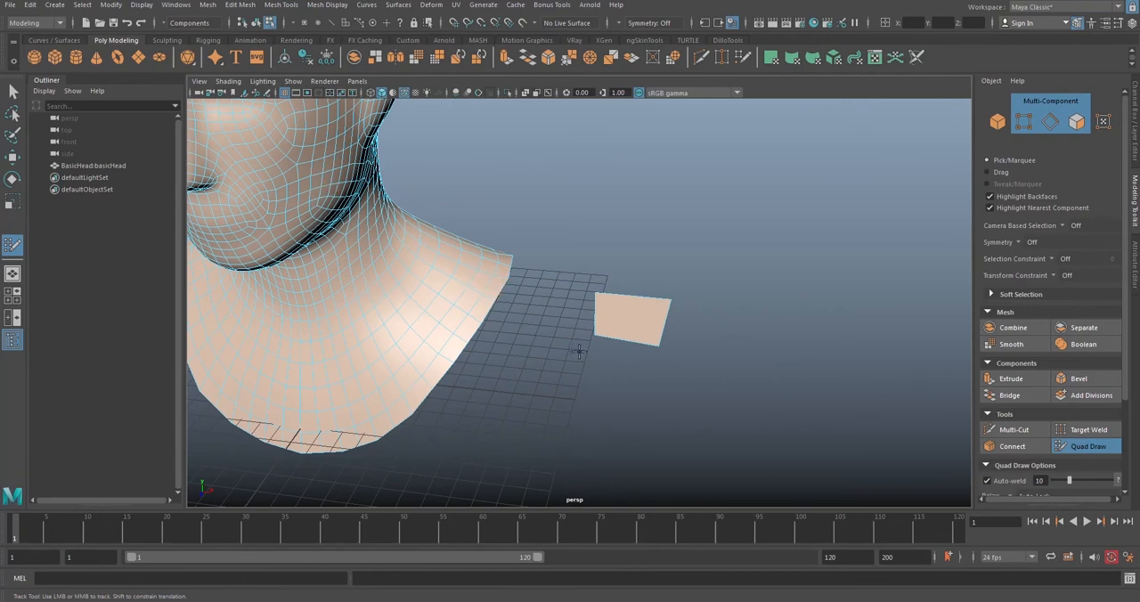
{"action": "left_click_drag", "start_coordinate": [713, 329], "coordinate": [687, 344], "text": "alt"}
{"action": "left_click", "coordinate": [742, 306]}
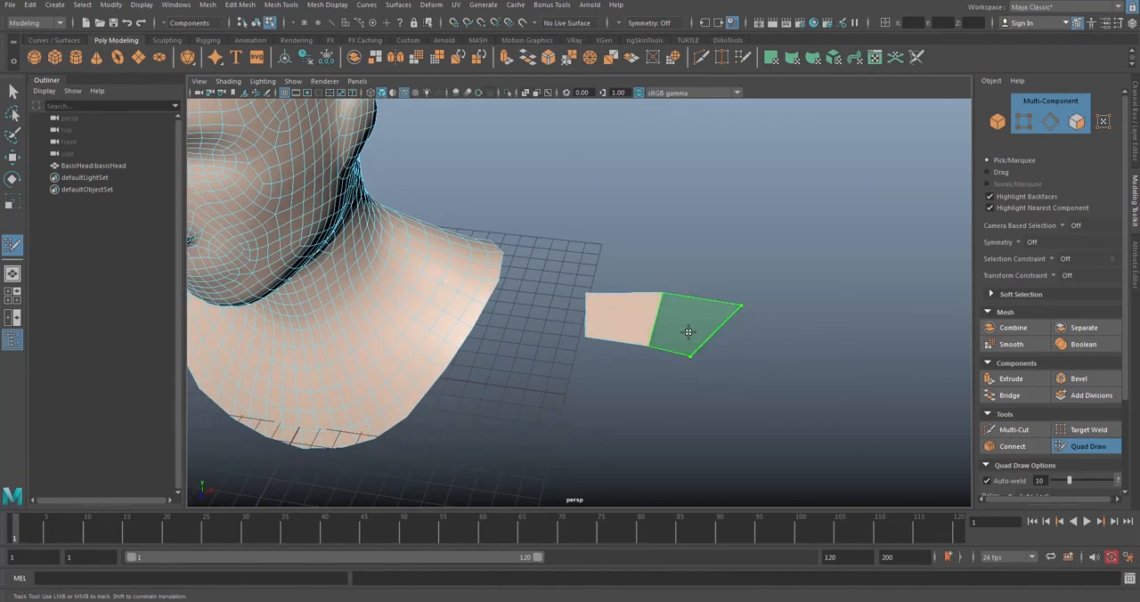
{"action": "left_click", "coordinate": [687, 315], "text": "shift"}
Step: Place four dots in empty space farther from the head and fill them as a separate quad
{"action": "middle_click_drag", "start_coordinate": [755, 351], "coordinate": [643, 317], "text": "alt"}
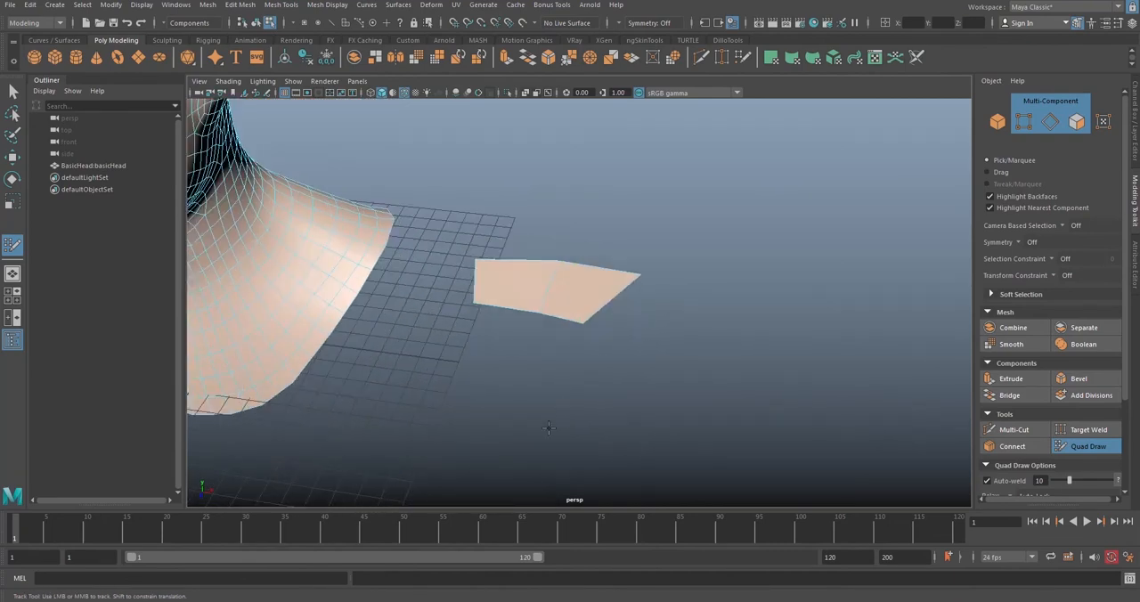
{"action": "middle_click_drag", "start_coordinate": [603, 360], "coordinate": [569, 294], "text": "alt"}
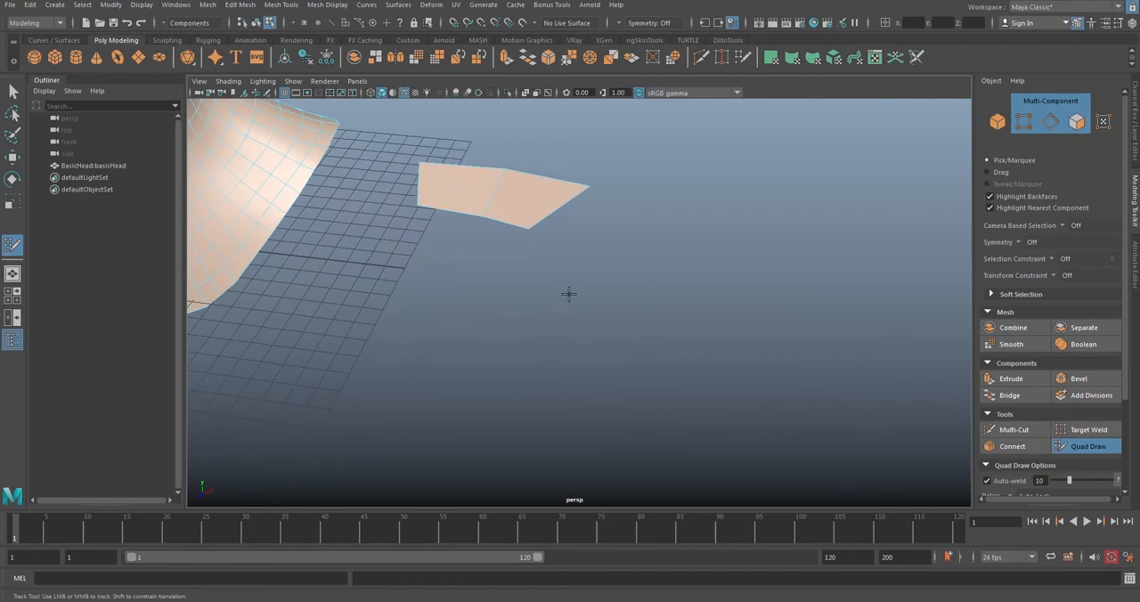
{"action": "left_click", "coordinate": [571, 342]}
{"action": "left_click", "coordinate": [701, 364]}
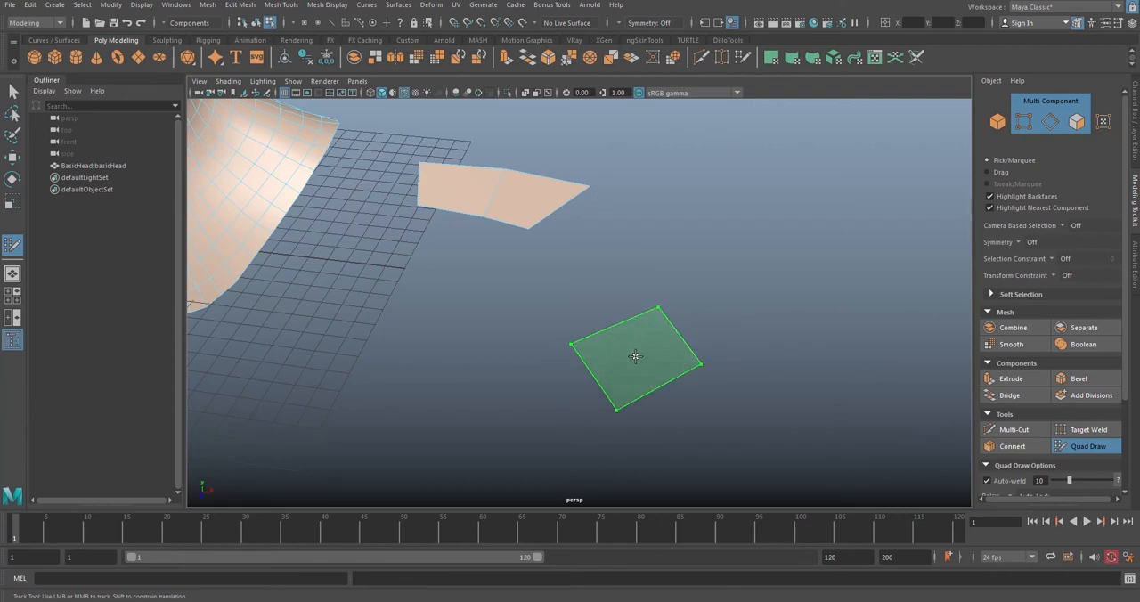
{"action": "left_click", "coordinate": [636, 357], "text": "shift"}
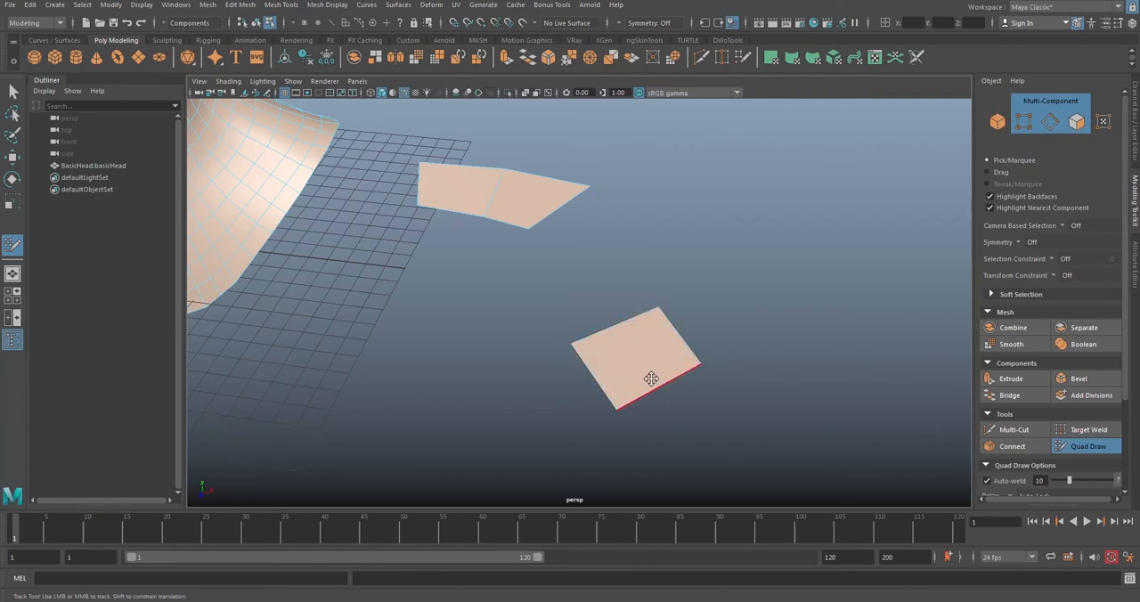
Step: Tweak an edge of the separate quad slightly and fill a second quad along its upper edge
{"action": "mouse_move", "coordinate": [652, 378]}
{"action": "left_mouse_down", "text": "alt"}
{"action": "mouse_move", "coordinate": [725, 389]}
{"action": "mouse_move", "coordinate": [589, 313]}
{"action": "mouse_move", "coordinate": [593, 348]}
{"action": "mouse_move", "coordinate": [644, 375]}
{"action": "mouse_move", "coordinate": [606, 342]}
{"action": "left_mouse_up", "text": "alt"}
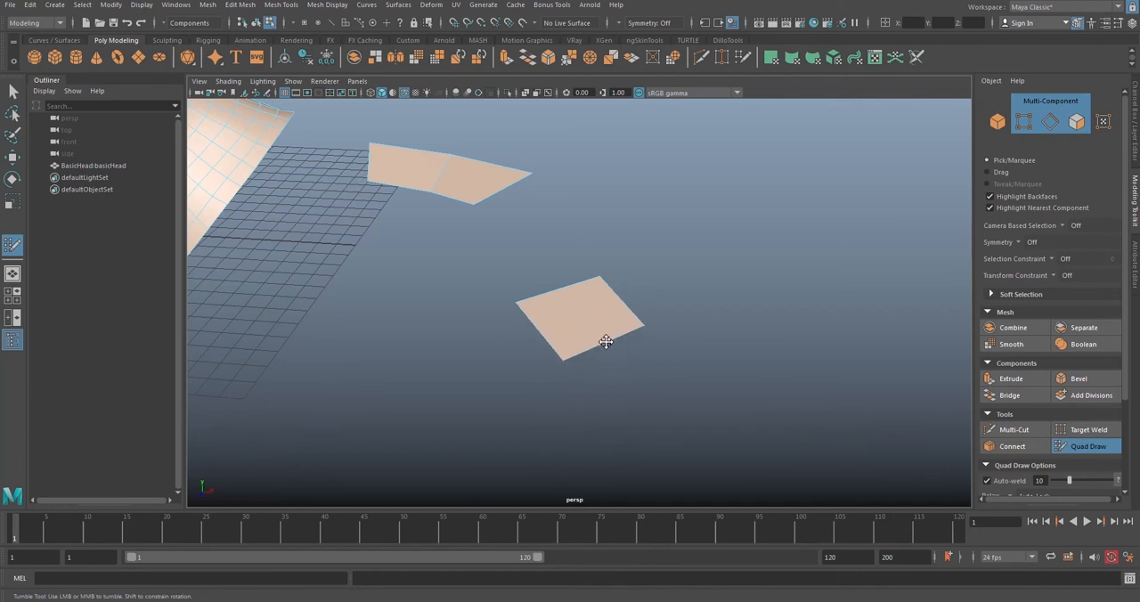
{"action": "mouse_move", "coordinate": [626, 307]}
{"action": "left_mouse_down"}
{"action": "mouse_move", "coordinate": [649, 282]}
{"action": "mouse_move", "coordinate": [624, 311]}
{"action": "left_mouse_up"}
{"action": "left_click", "coordinate": [496, 252]}
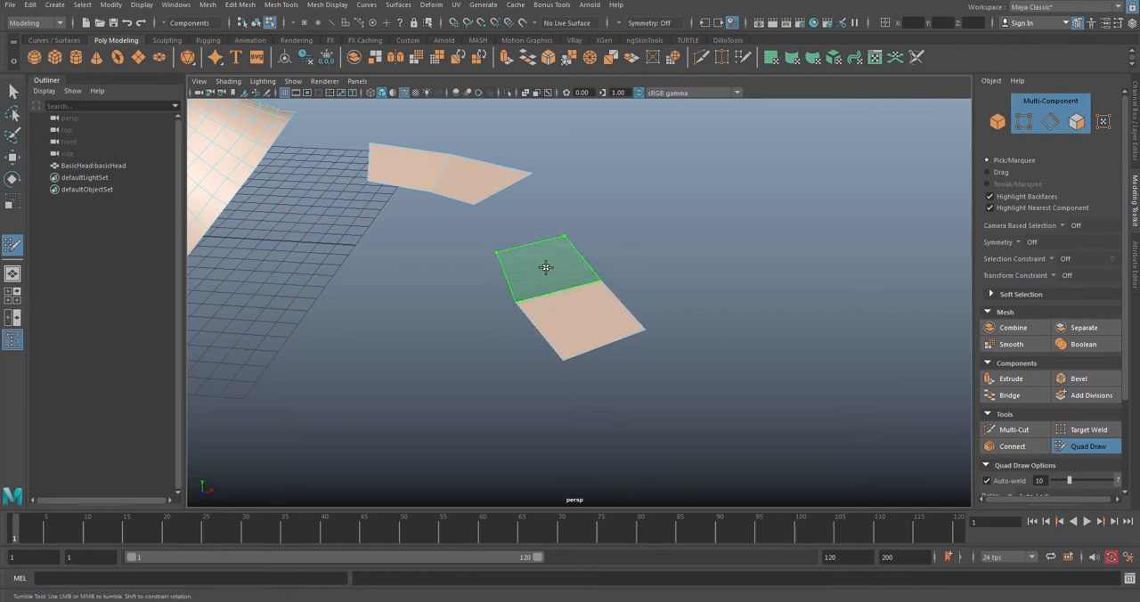
{"action": "left_click", "coordinate": [543, 263], "text": "shift"}
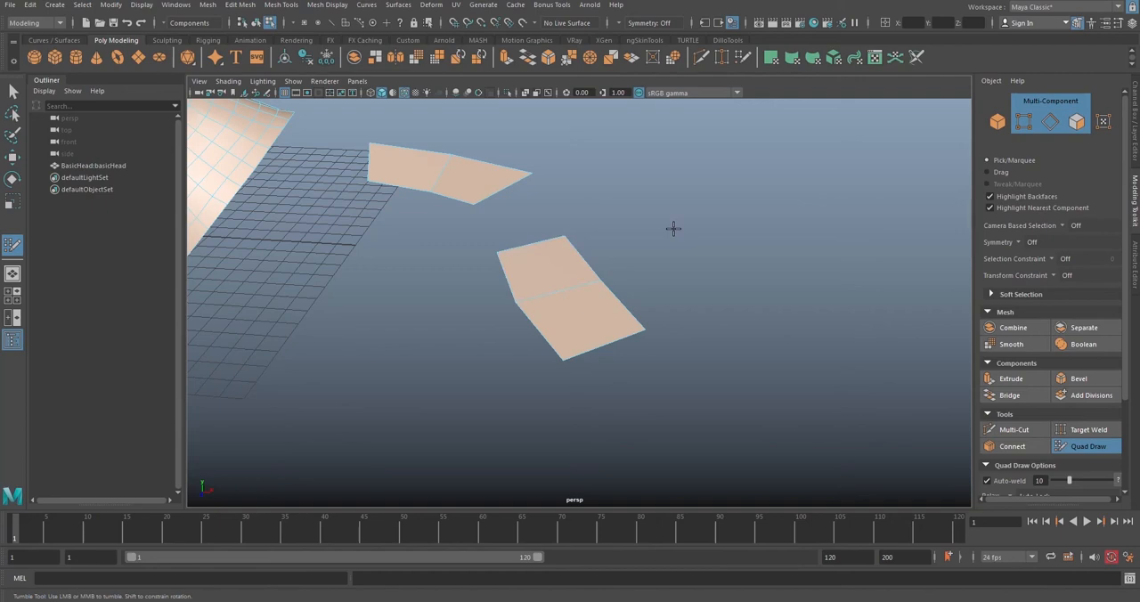
Step: Exit Quad Draw to object mode and reselect the head mesh
{"action": "middle_click_drag", "start_coordinate": [674, 229], "coordinate": [517, 258], "text": "alt"}
{"action": "right_click_drag", "start_coordinate": [518, 259], "coordinate": [588, 247]}
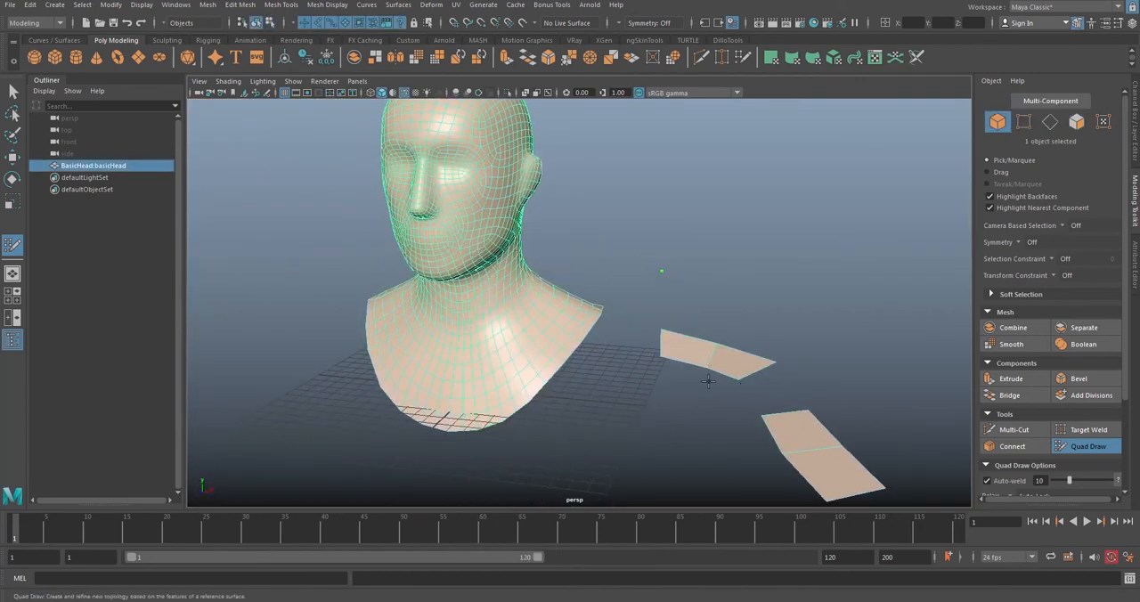
{"action": "left_click", "coordinate": [1051, 443]}
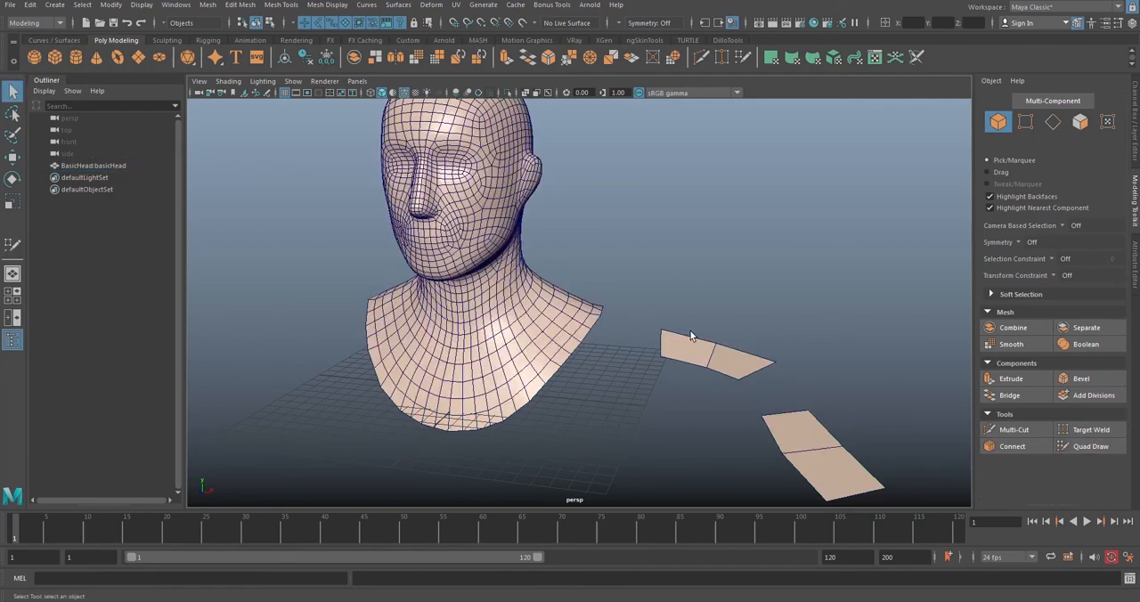
{"action": "left_click", "coordinate": [765, 308]}
{"action": "left_click", "coordinate": [728, 351]}
Step: Select the four loose faces beside the head in face mode and delete them
{"action": "right_click_drag", "start_coordinate": [728, 351], "coordinate": [654, 324], "text": "alt"}
{"action": "left_click_drag", "start_coordinate": [654, 324], "coordinate": [748, 357], "text": "alt"}
{"action": "right_click_drag", "start_coordinate": [748, 357], "coordinate": [798, 370], "text": "alt"}
{"action": "left_click_drag", "start_coordinate": [798, 369], "coordinate": [708, 357], "text": "alt"}
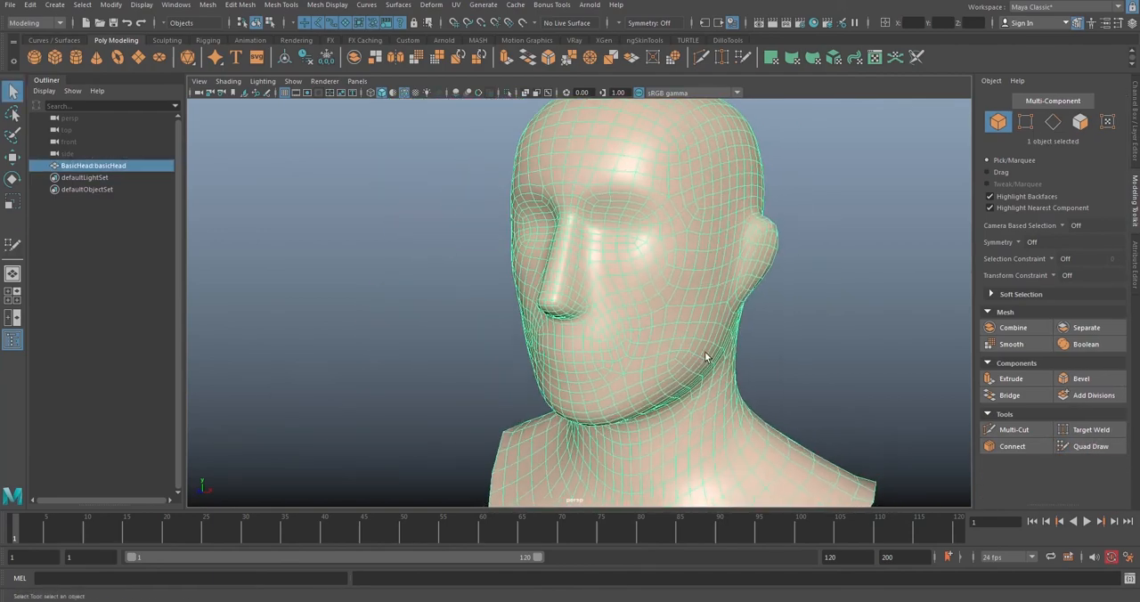
{"action": "right_click_drag", "start_coordinate": [757, 367], "coordinate": [624, 295], "text": "alt"}
{"action": "left_click_drag", "start_coordinate": [624, 296], "coordinate": [655, 311], "text": "alt"}
{"action": "right_click_drag", "start_coordinate": [721, 288], "coordinate": [726, 326]}
{"action": "scroll", "coordinate": [724, 327], "scroll_direction": "down", "scroll_amount": 5}
{"action": "left_click_drag", "start_coordinate": [723, 327], "coordinate": [789, 339], "text": "alt"}
{"action": "left_click_drag", "start_coordinate": [794, 455], "coordinate": [628, 278]}
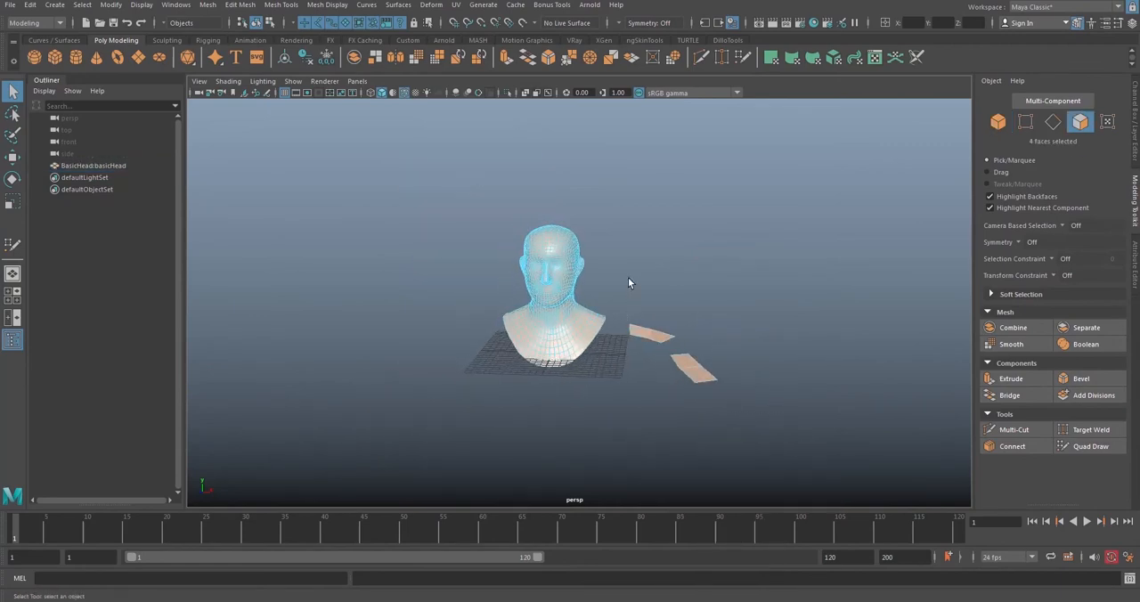
{"action": "key", "text": "Delete"}
Step: Select the head mesh as an object and make it the live surface
{"action": "right_click_drag", "start_coordinate": [592, 226], "coordinate": [633, 213]}
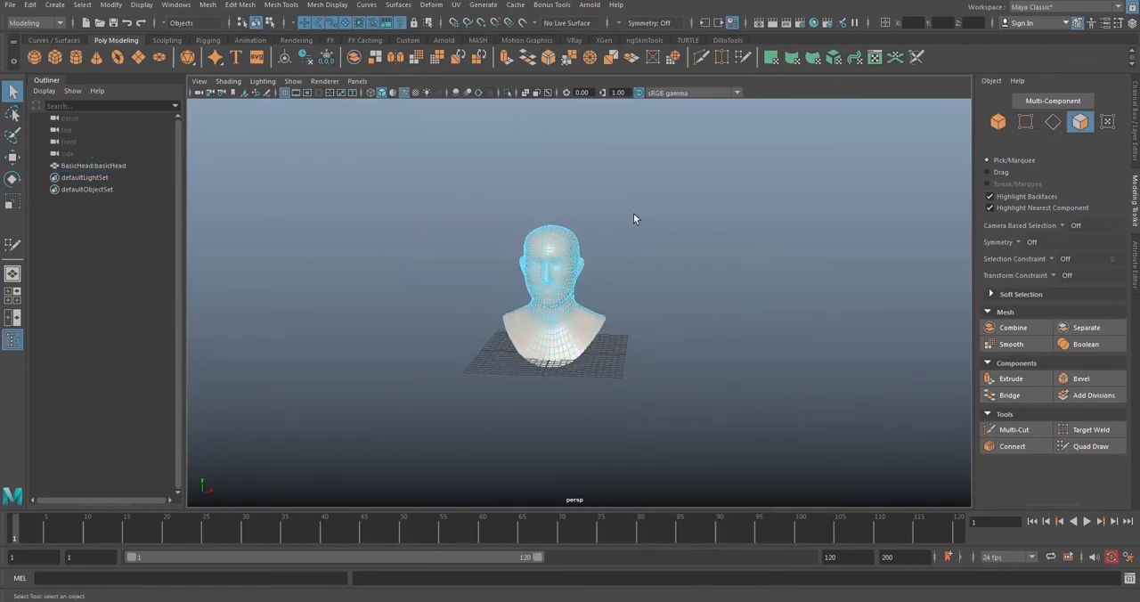
{"action": "left_click_drag", "start_coordinate": [634, 267], "coordinate": [558, 276], "text": "alt"}
{"action": "scroll", "coordinate": [558, 277], "scroll_direction": "up", "scroll_amount": 5}
{"action": "left_click", "coordinate": [501, 256]}
{"action": "scroll", "coordinate": [607, 284], "scroll_direction": "up", "scroll_amount": 5}
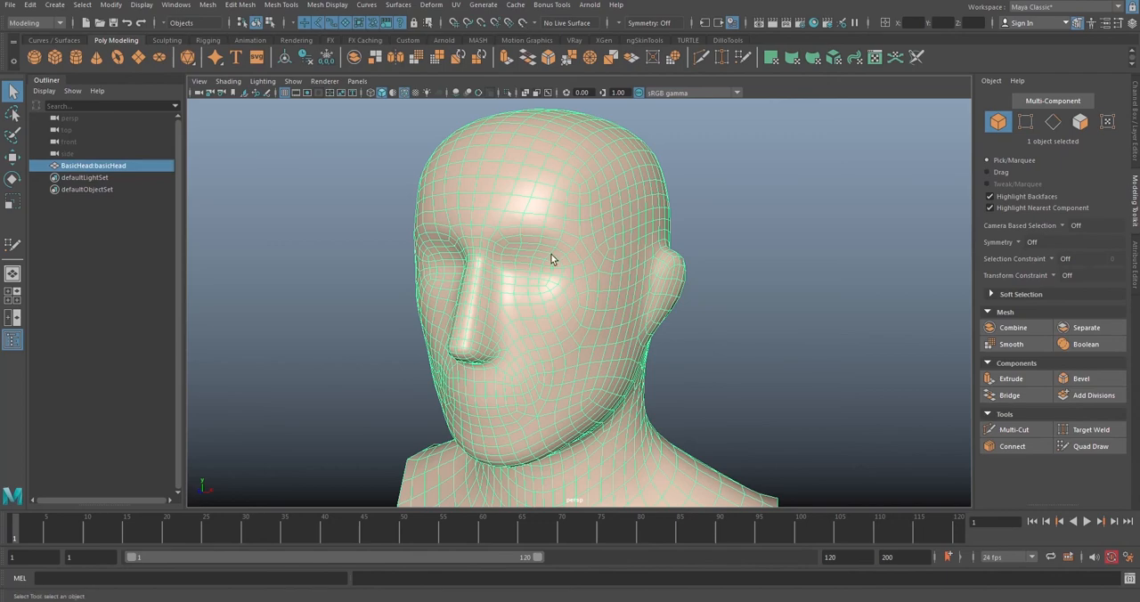
{"action": "left_click", "coordinate": [524, 28]}
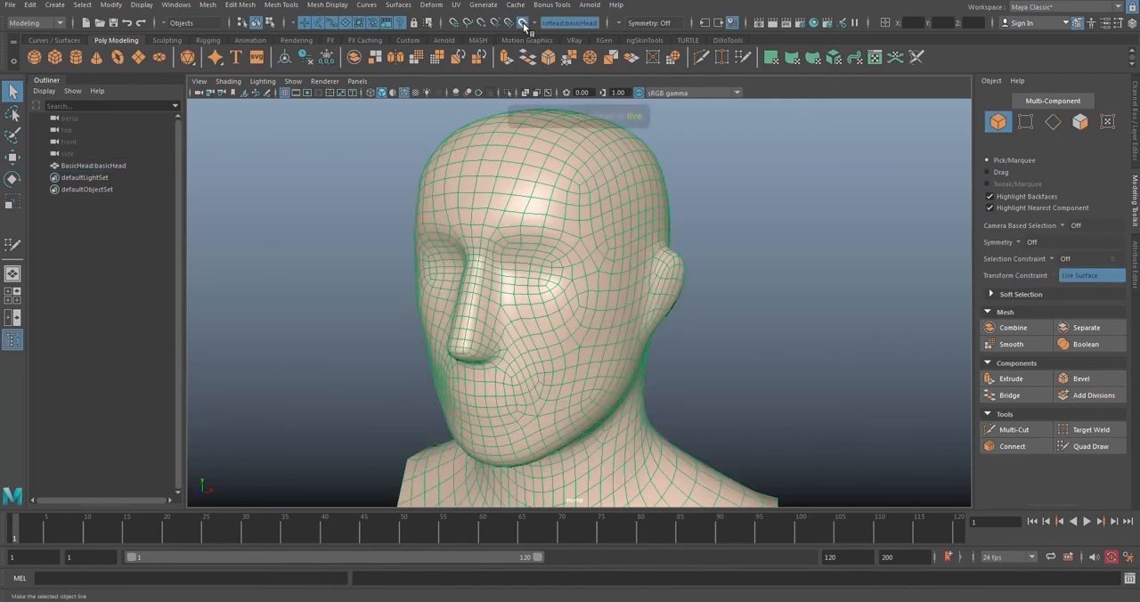
Step: Activate Quad Draw with the head as the live surface
{"action": "right_click_drag", "start_coordinate": [732, 261], "coordinate": [632, 214], "text": "alt"}
{"action": "left_click_drag", "start_coordinate": [633, 213], "coordinate": [684, 230], "text": "alt"}
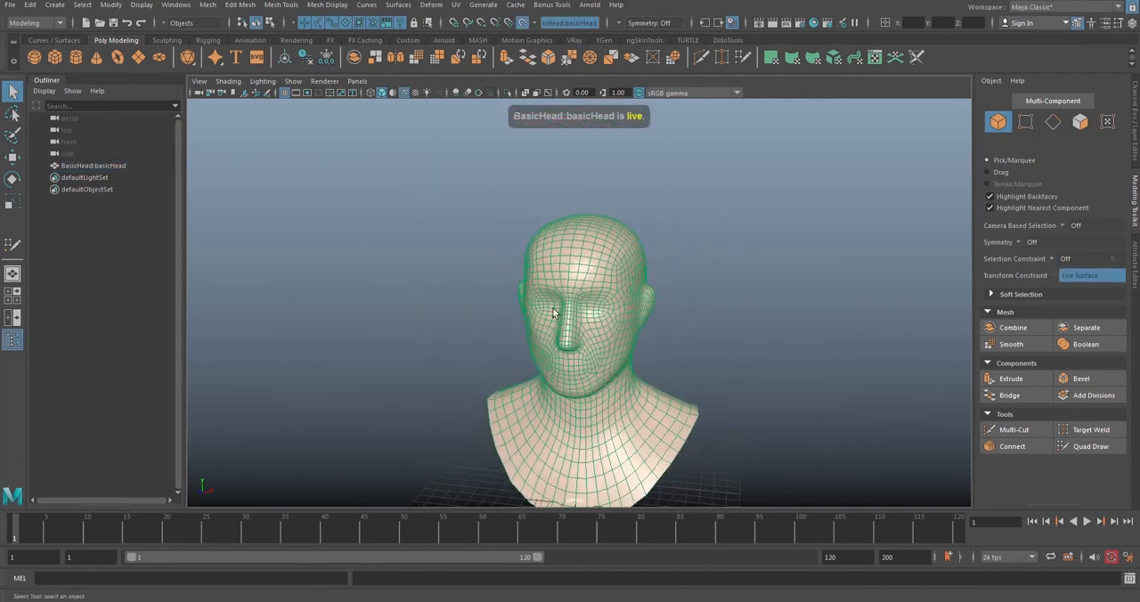
{"action": "right_click_drag", "start_coordinate": [553, 312], "coordinate": [611, 285], "text": "alt"}
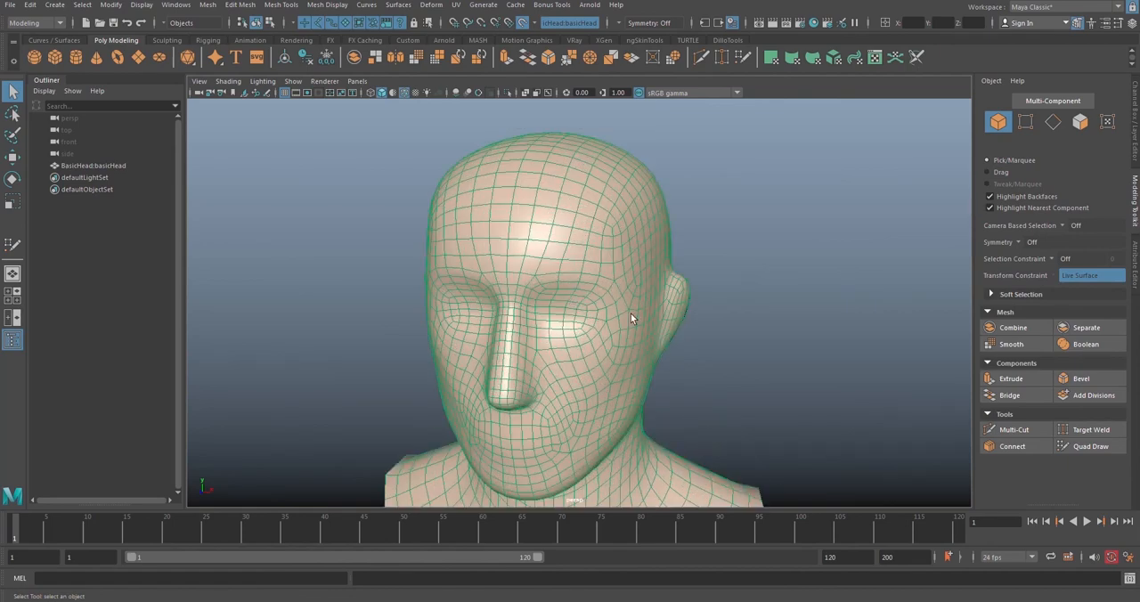
{"action": "right_click_drag", "start_coordinate": [658, 346], "coordinate": [596, 216], "text": "alt"}
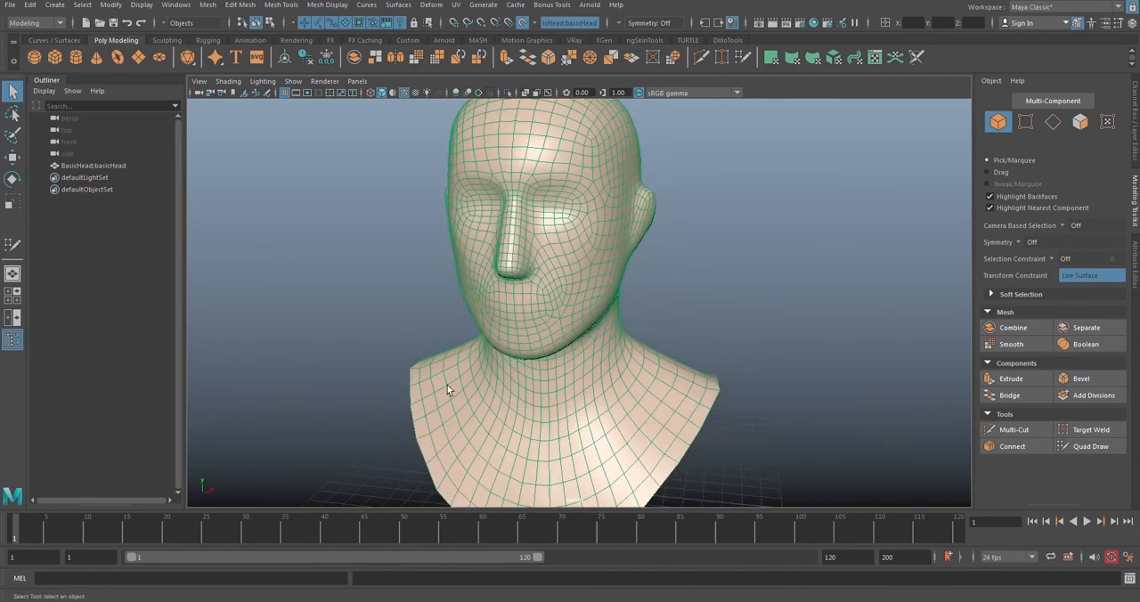
{"action": "left_click", "coordinate": [1089, 446]}
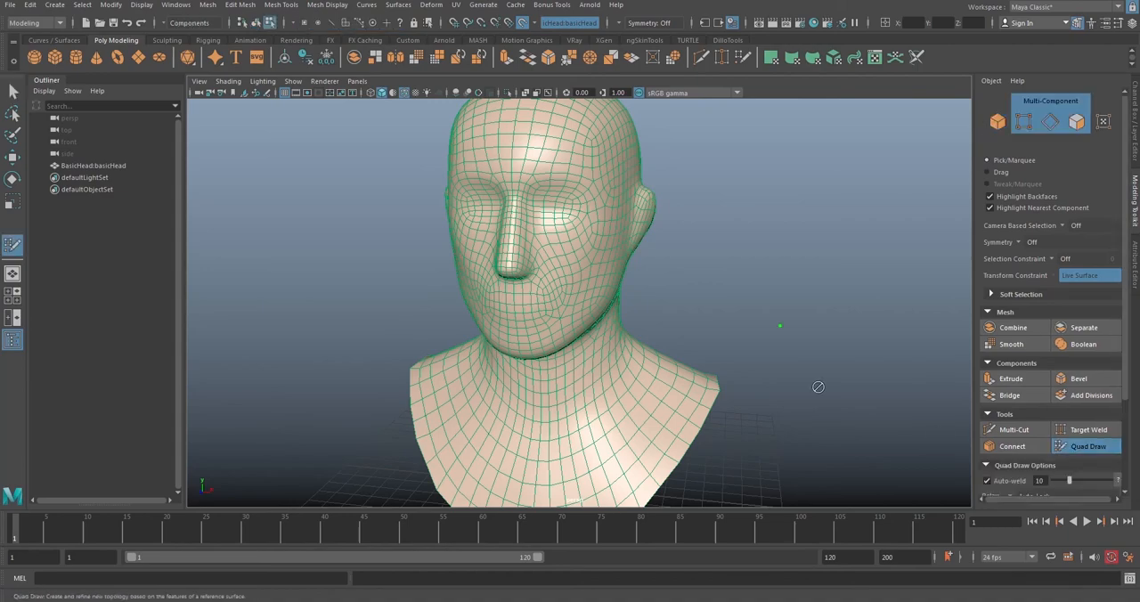
Step: Place four dots on the head's cheek above the jaw and fill them as a quad
{"action": "left_click_drag", "start_coordinate": [814, 386], "coordinate": [575, 226], "text": "alt"}
{"action": "scroll", "coordinate": [636, 247], "scroll_direction": "up", "scroll_amount": 3}
{"action": "scroll", "coordinate": [563, 223], "scroll_direction": "up", "scroll_amount": 2}
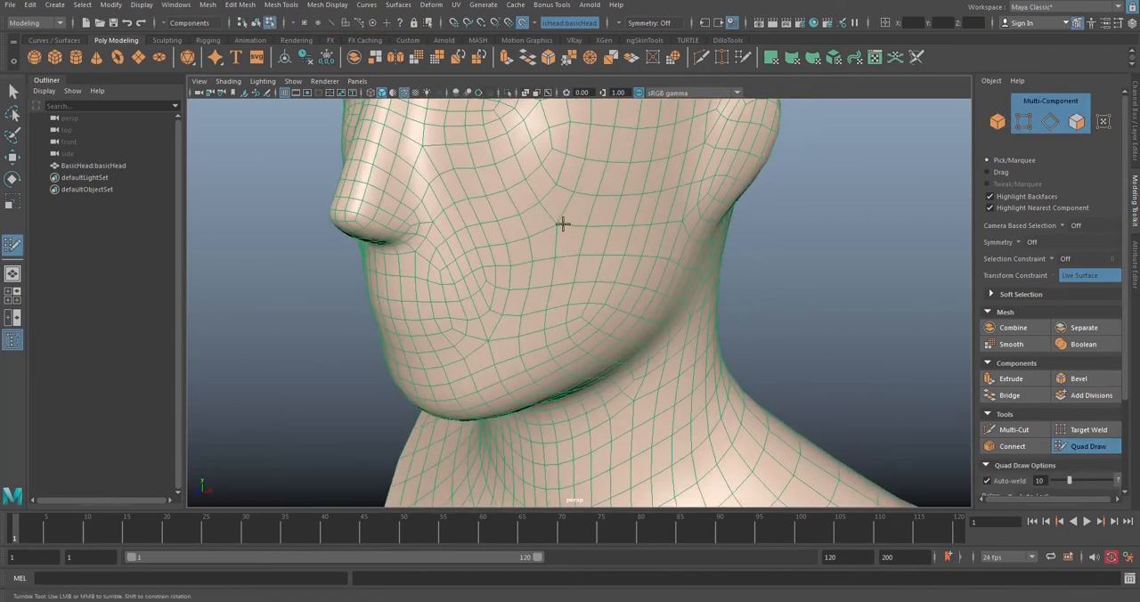
{"action": "left_click", "coordinate": [534, 258], "text": "shift"}
Step: Place additional dots above the cheek quad and fill two more quads to build a vertical three-quad strip
{"action": "mouse_move", "coordinate": [533, 258]}
{"action": "left_mouse_down", "text": "alt"}
{"action": "mouse_move", "coordinate": [813, 324]}
{"action": "mouse_move", "coordinate": [504, 293]}
{"action": "mouse_move", "coordinate": [495, 305]}
{"action": "left_mouse_up", "text": "alt"}
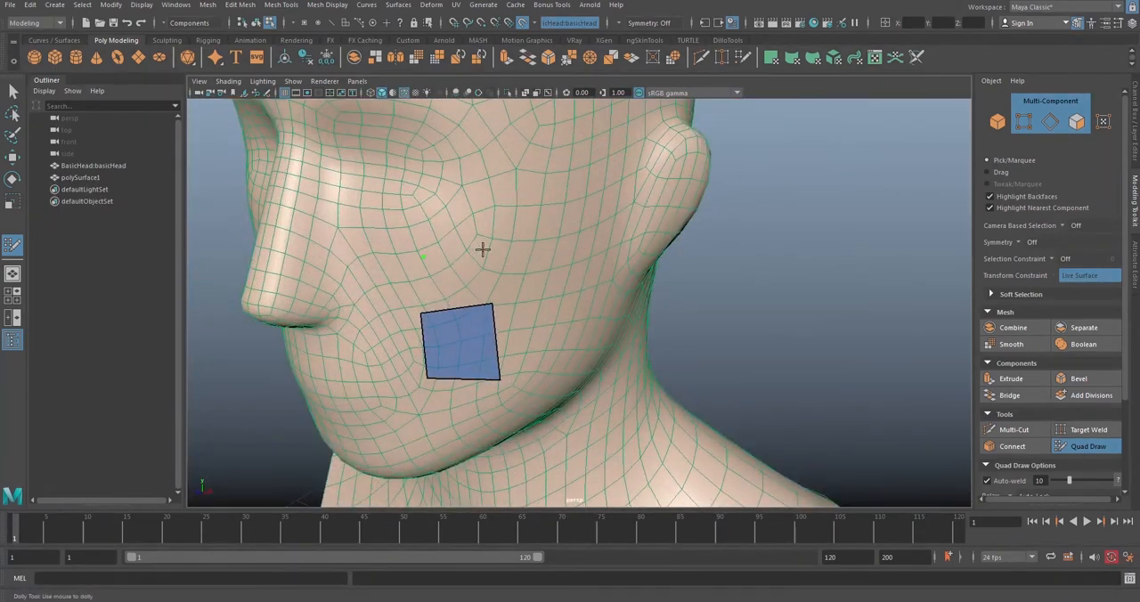
{"action": "left_click", "coordinate": [461, 275], "text": "shift"}
{"action": "middle_click_drag", "start_coordinate": [502, 246], "coordinate": [530, 240], "text": "alt"}
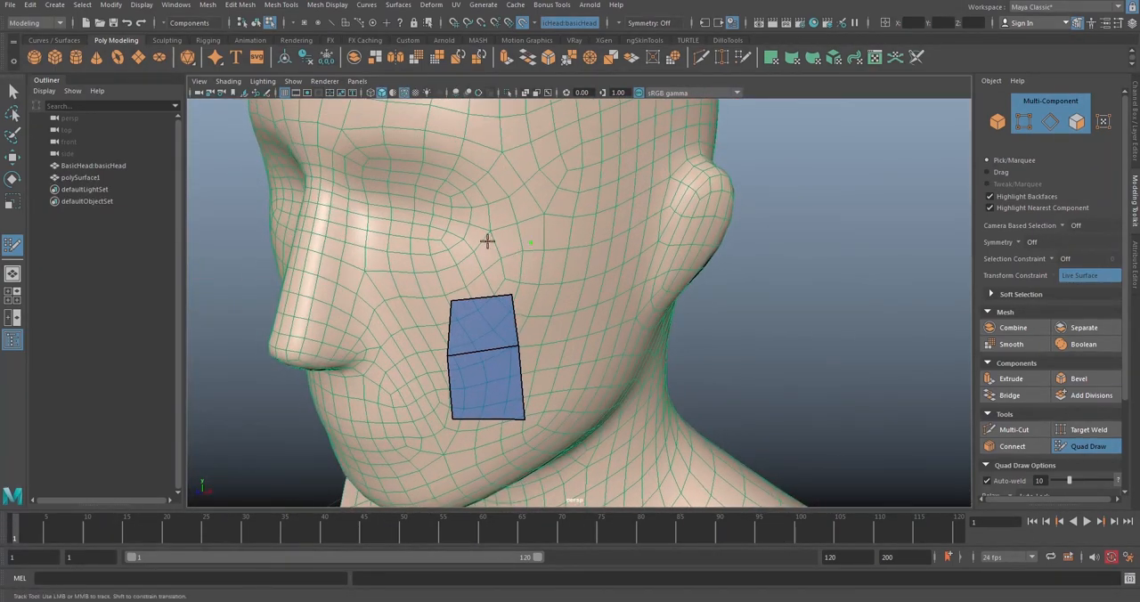
{"action": "left_click", "coordinate": [488, 257], "text": "shift"}
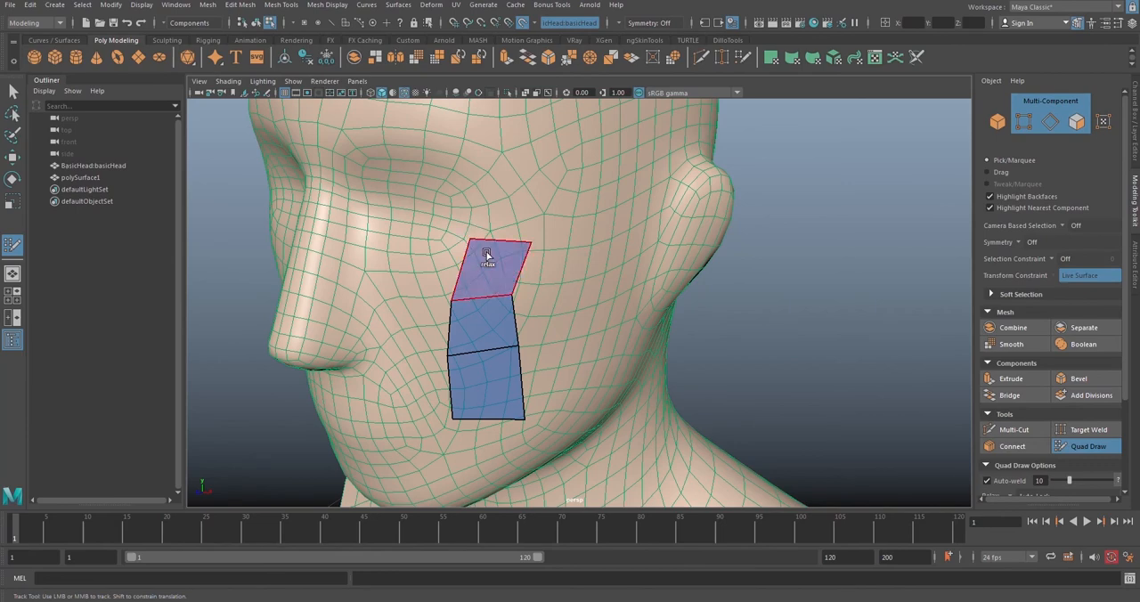
Step: Shift the upper vertices of the three-quad strip across the cheek towards the ear
{"action": "left_click_drag", "start_coordinate": [504, 242], "coordinate": [535, 233]}
{"action": "left_click_drag", "start_coordinate": [514, 296], "coordinate": [538, 283]}
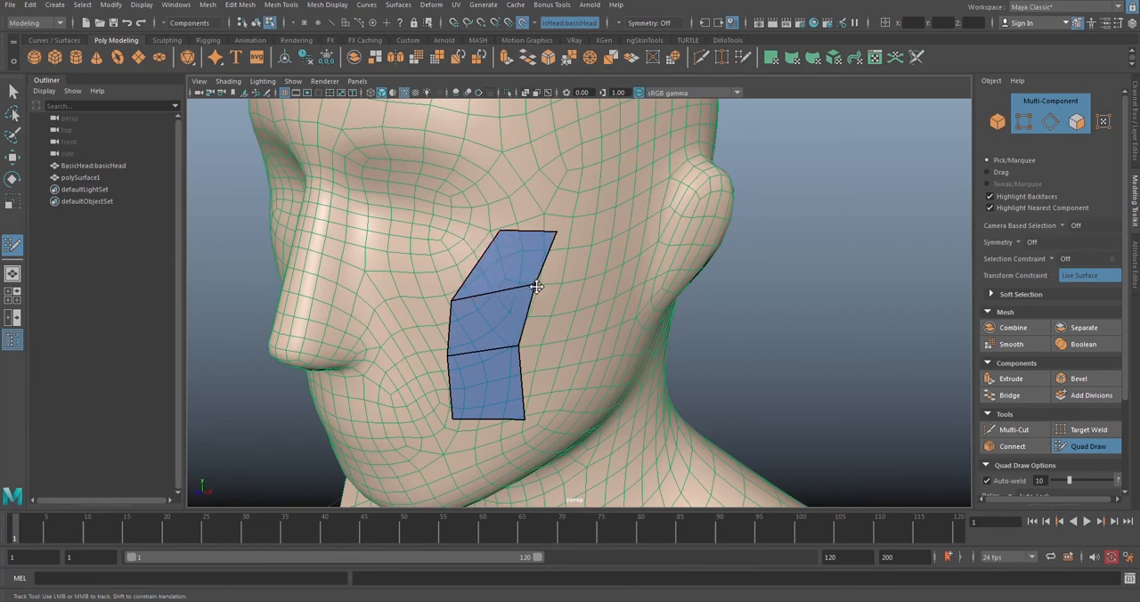
{"action": "left_click_drag", "start_coordinate": [452, 300], "coordinate": [485, 287]}
{"action": "left_click_drag", "start_coordinate": [517, 347], "coordinate": [538, 345]}
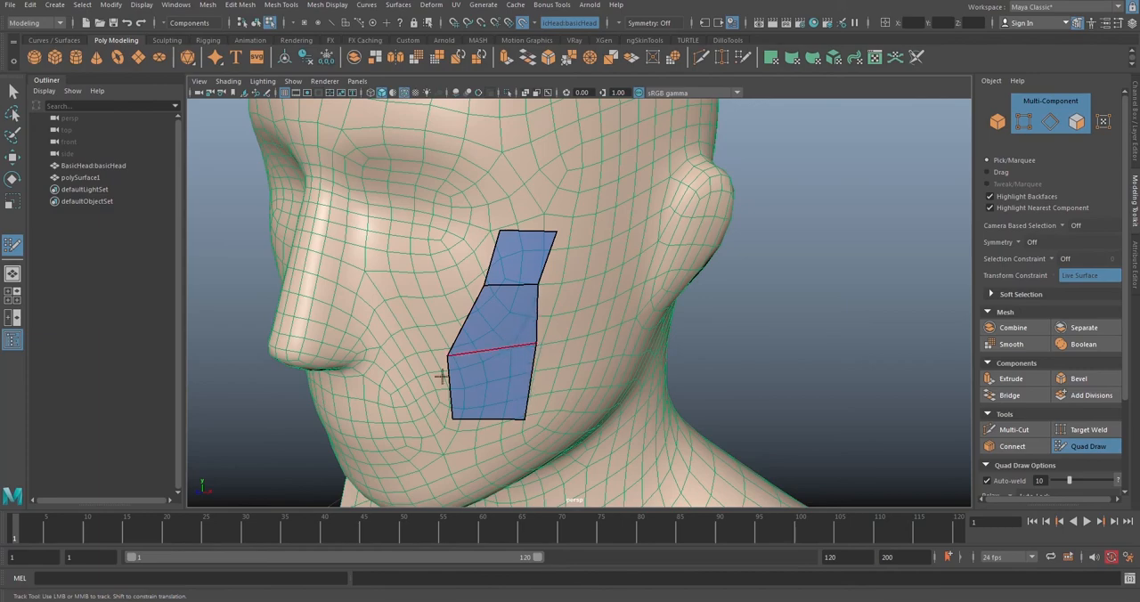
{"action": "left_click_drag", "start_coordinate": [450, 355], "coordinate": [488, 345]}
Step: Examine from several sides of the head how the quad strip sits on the live surface
{"action": "left_click_drag", "start_coordinate": [521, 357], "coordinate": [649, 295], "text": "alt"}
{"action": "scroll", "coordinate": [570, 305], "scroll_direction": "up", "scroll_amount": 5}
{"action": "left_click_drag", "start_coordinate": [635, 394], "coordinate": [582, 379], "text": "alt"}
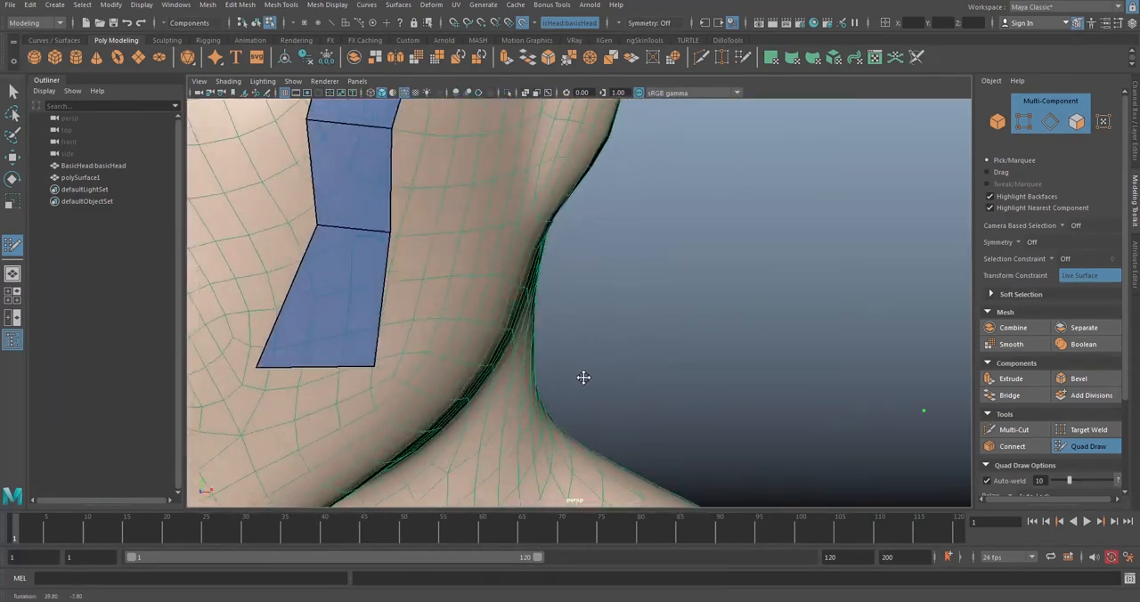
{"action": "scroll", "coordinate": [570, 365], "scroll_direction": "down", "scroll_amount": 6}
{"action": "left_click_drag", "start_coordinate": [547, 339], "coordinate": [492, 321], "text": "alt"}
{"action": "middle_click_drag", "start_coordinate": [492, 321], "coordinate": [593, 324], "text": "alt"}
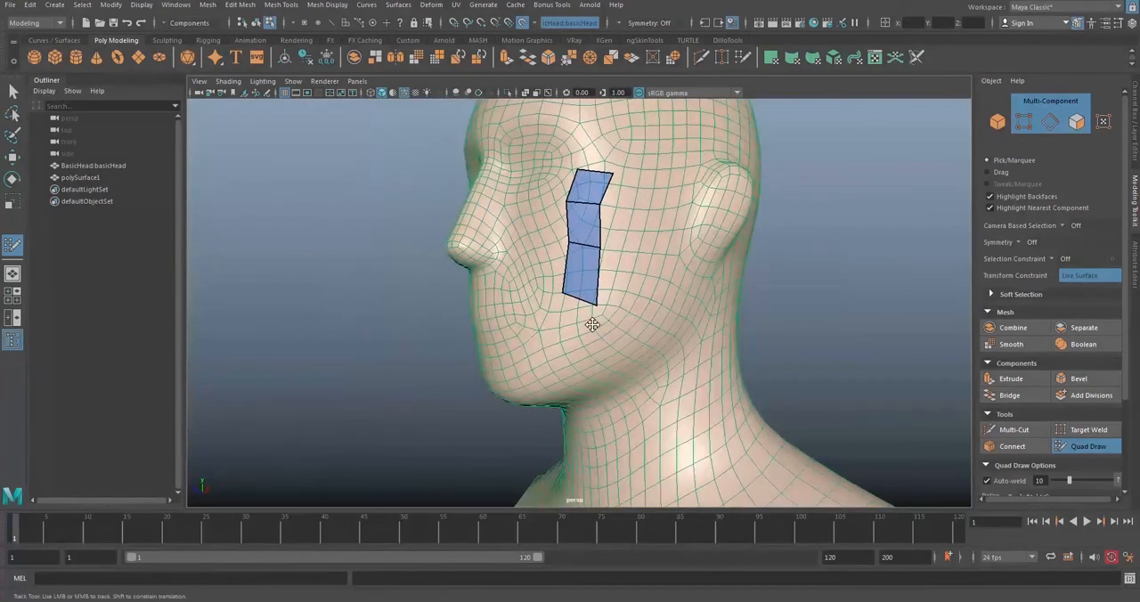
{"action": "left_click_drag", "start_coordinate": [476, 313], "coordinate": [567, 281], "text": "alt"}
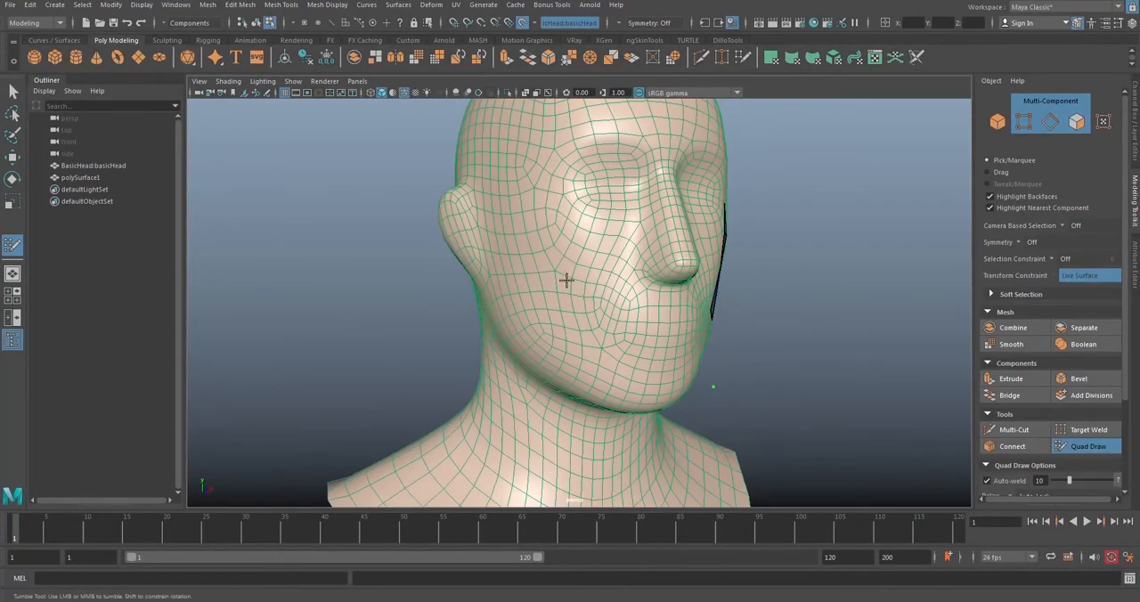
{"action": "left_click_drag", "start_coordinate": [626, 373], "coordinate": [521, 377], "text": "alt"}
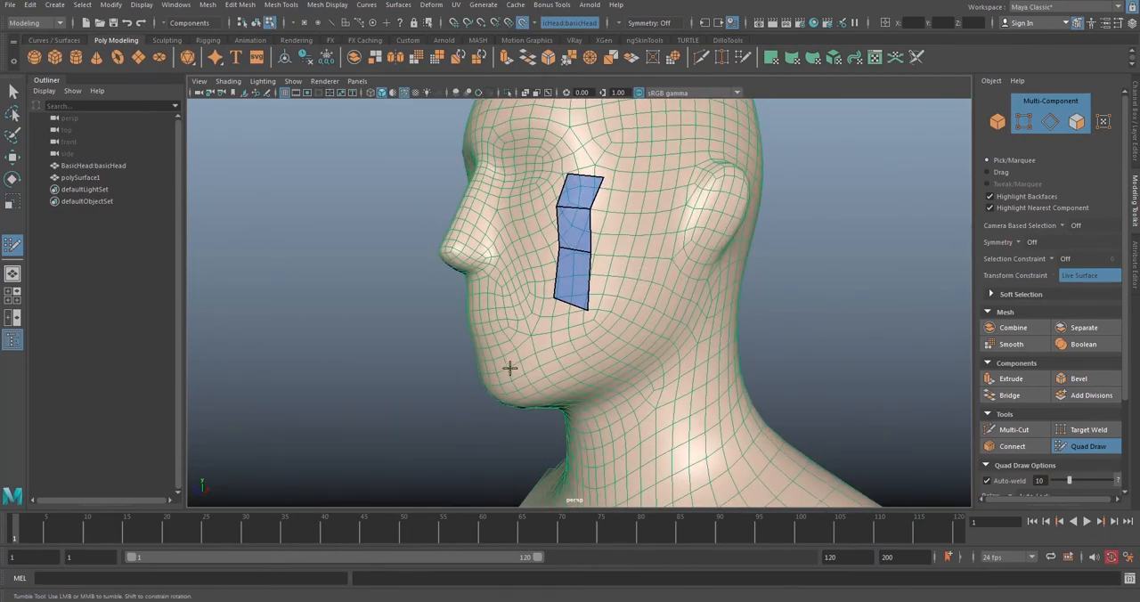
Step: Reposition the strip's vertices one by one along the live surface so the three quads follow the jawline towards the ear
{"action": "mouse_move", "coordinate": [589, 258]}
{"action": "left_mouse_down"}
{"action": "mouse_move", "coordinate": [615, 268]}
{"action": "mouse_move", "coordinate": [591, 309]}
{"action": "mouse_move", "coordinate": [592, 356]}
{"action": "mouse_move", "coordinate": [621, 281]}
{"action": "mouse_move", "coordinate": [606, 328]}
{"action": "mouse_move", "coordinate": [640, 335]}
{"action": "mouse_move", "coordinate": [632, 346]}
{"action": "left_mouse_up"}
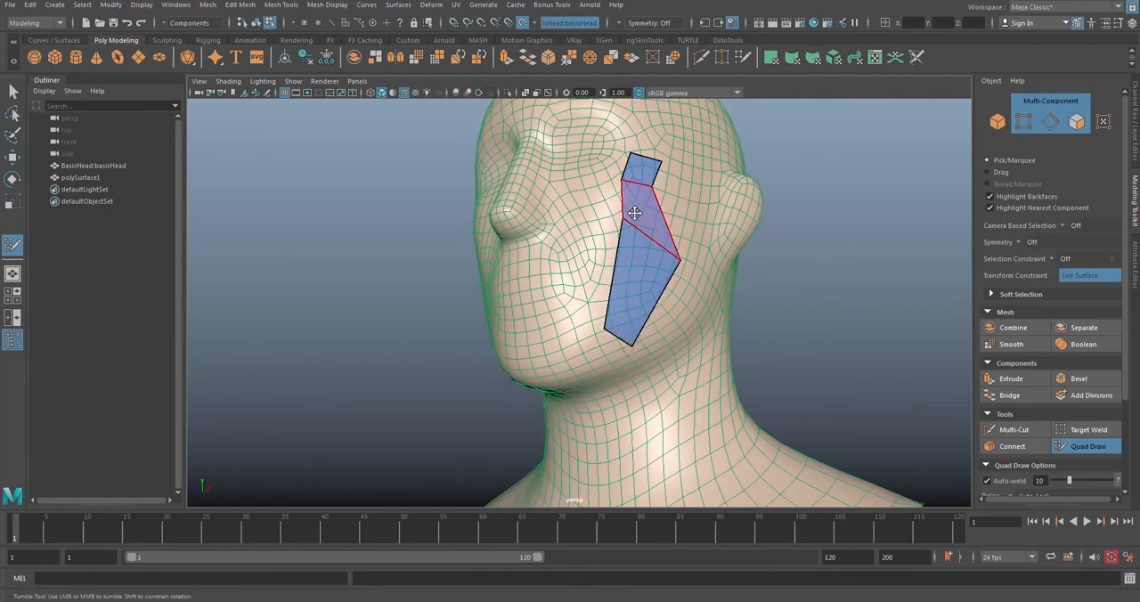
{"action": "left_click_drag", "start_coordinate": [624, 220], "coordinate": [669, 315]}
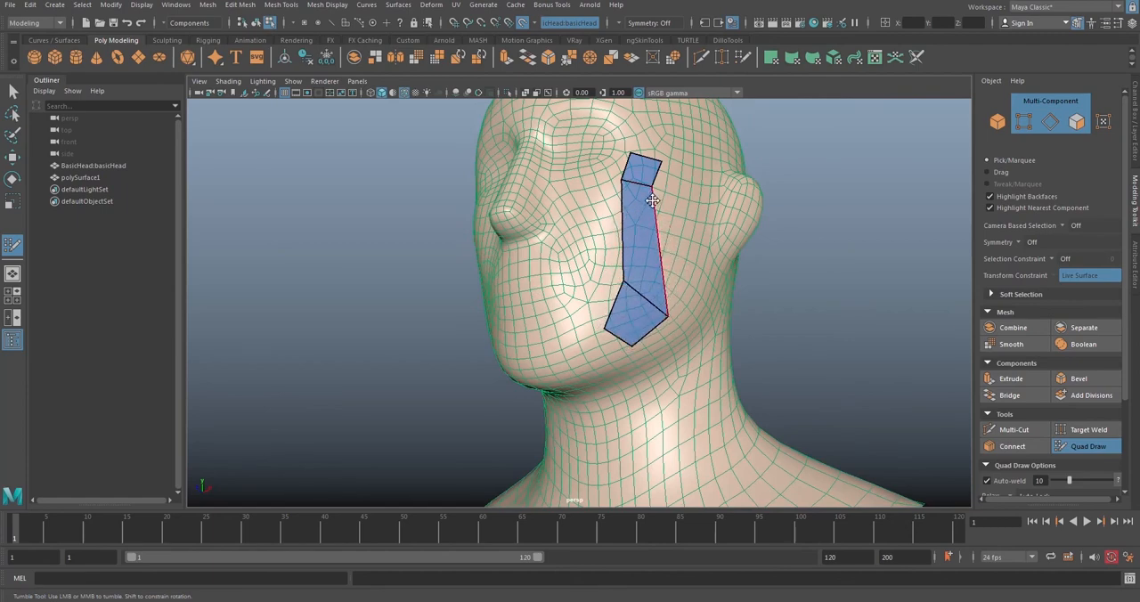
{"action": "left_click_drag", "start_coordinate": [655, 185], "coordinate": [697, 287]}
{"action": "left_click_drag", "start_coordinate": [623, 181], "coordinate": [658, 262]}
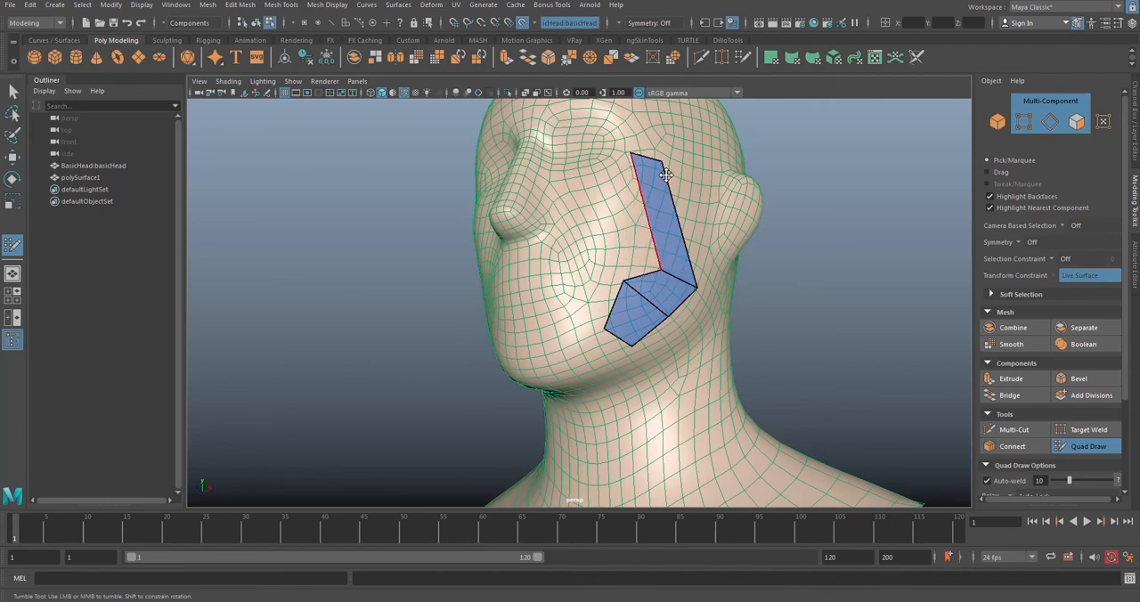
{"action": "left_click_drag", "start_coordinate": [662, 164], "coordinate": [715, 264]}
{"action": "left_click_drag", "start_coordinate": [631, 155], "coordinate": [686, 239]}
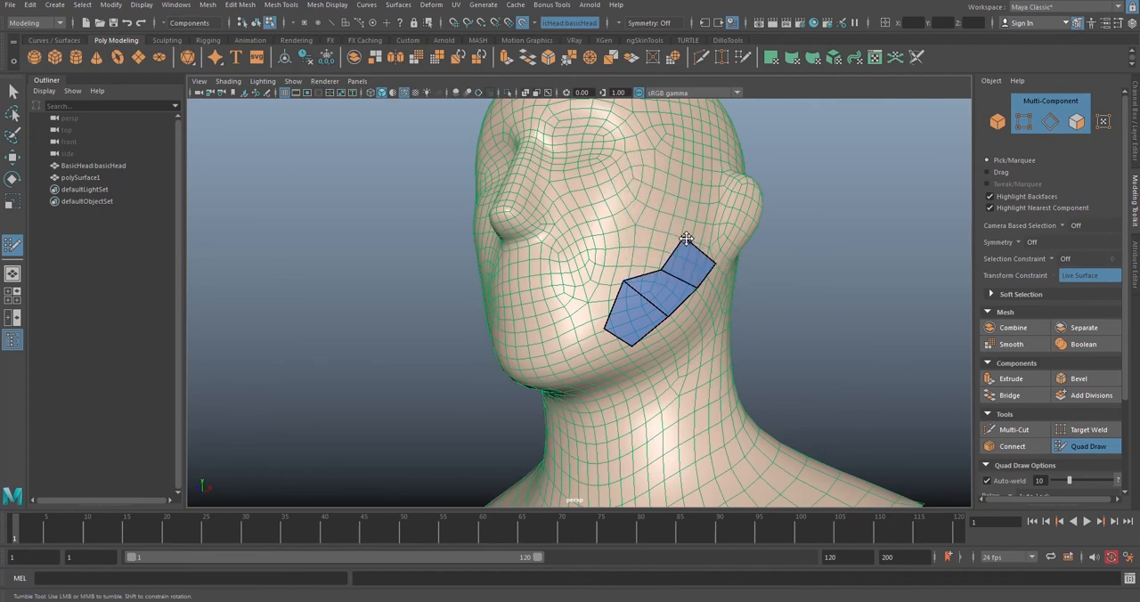
{"action": "left_click_drag", "start_coordinate": [624, 281], "coordinate": [669, 291]}
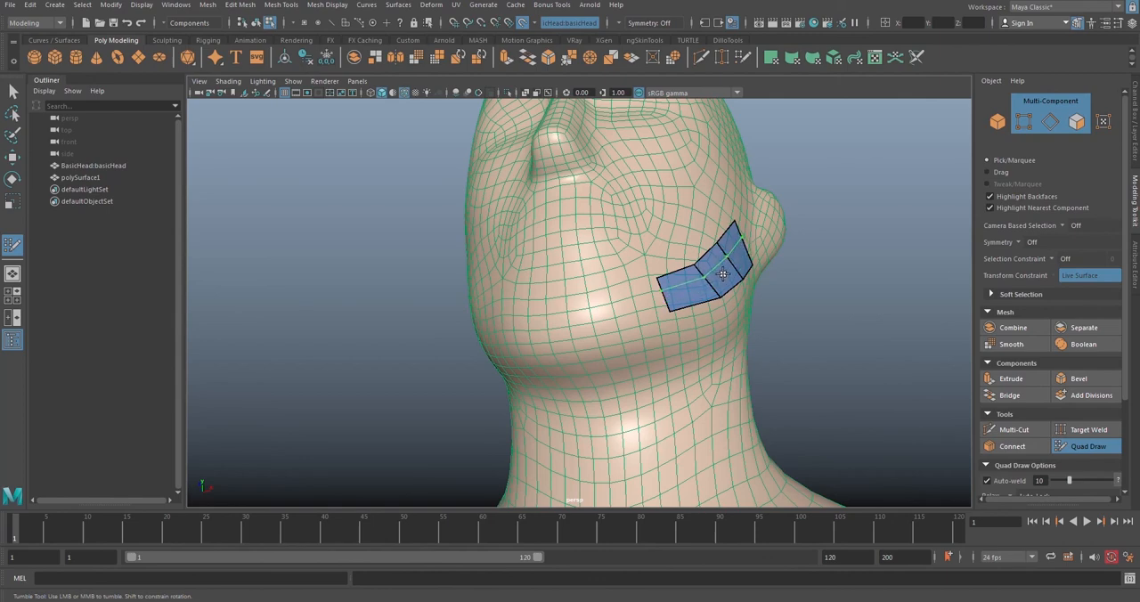
Step: Insert an edge loop lengthwise through the middle of the jawline quad strip
{"action": "left_click", "coordinate": [668, 296], "text": "ctrl"}
{"action": "left_click_drag", "start_coordinate": [736, 269], "coordinate": [706, 292], "text": "alt"}
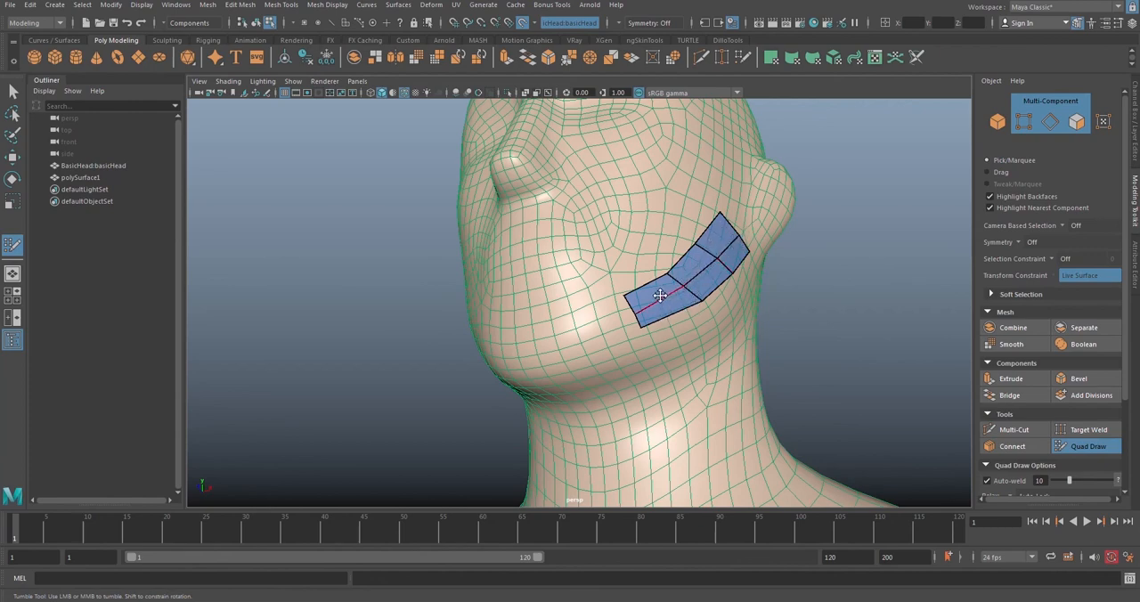
{"action": "left_click_drag", "start_coordinate": [659, 296], "coordinate": [674, 309], "text": "alt"}
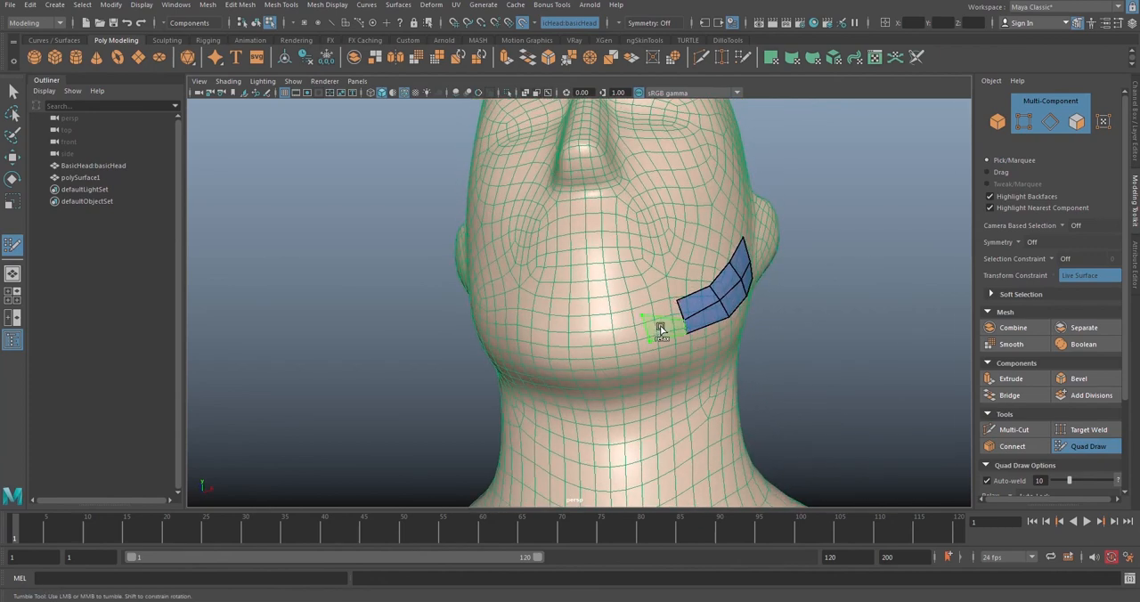
Step: Extend the jawline strip towards the chin by filling four more quads in two rows
{"action": "left_click", "coordinate": [660, 330], "text": "shift"}
{"action": "left_click", "coordinate": [648, 295]}
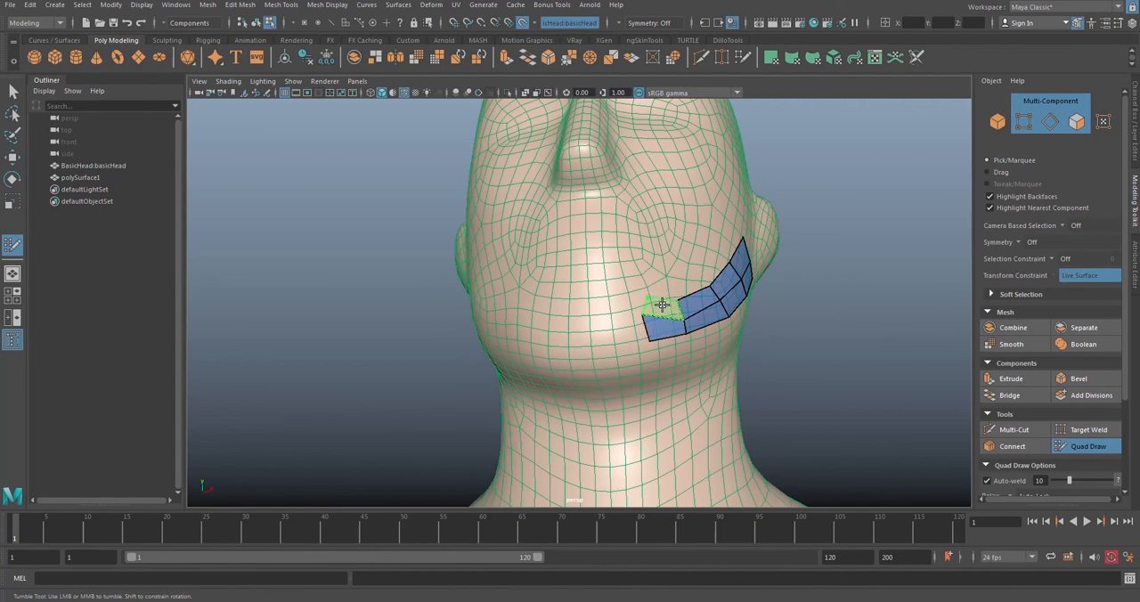
{"action": "left_click", "coordinate": [662, 305], "text": "shift"}
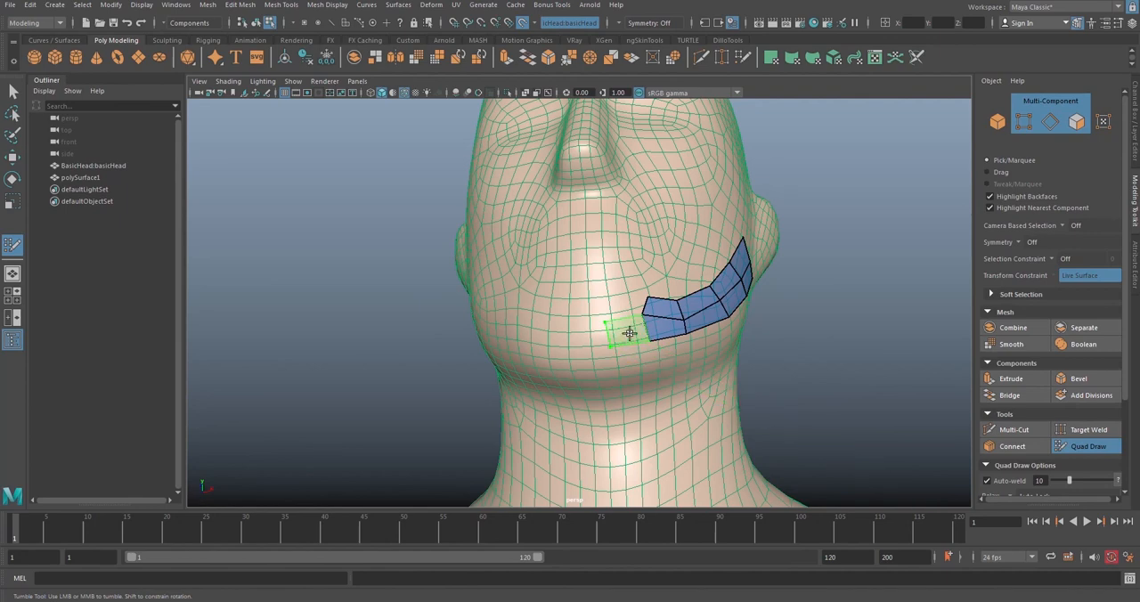
{"action": "left_click", "coordinate": [628, 334], "text": "shift"}
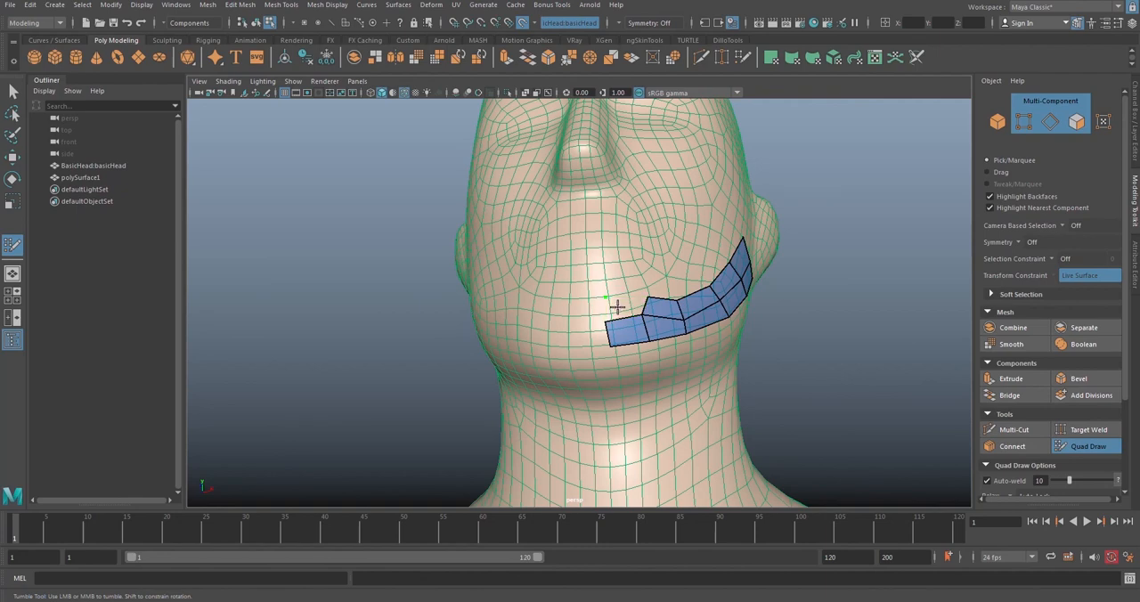
{"action": "left_click", "coordinate": [621, 306], "text": "shift"}
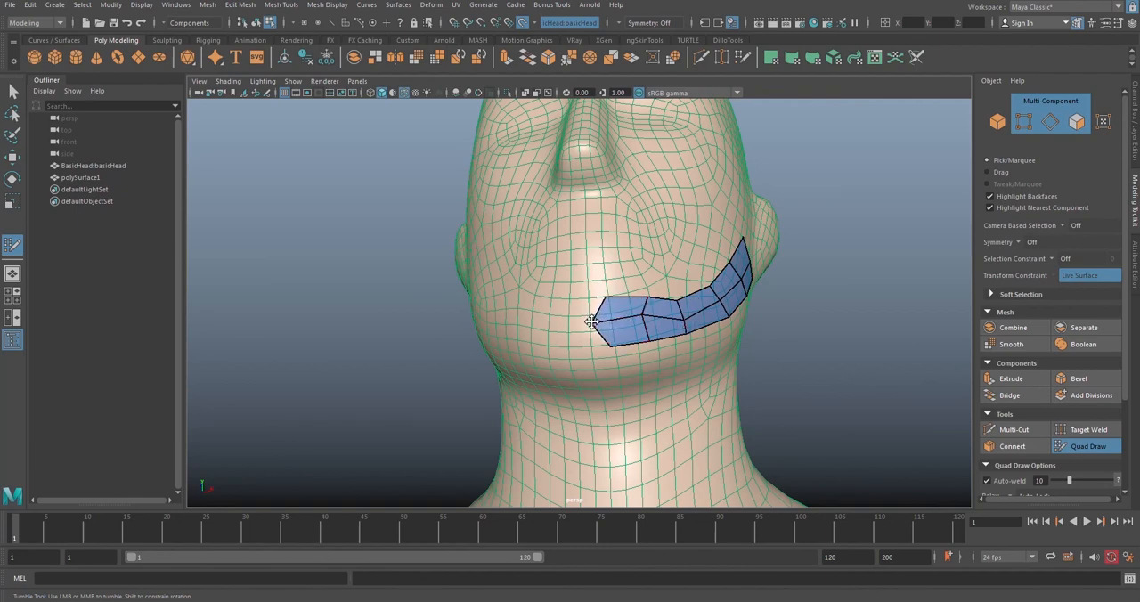
Step: Even out the strip's vertices along the jaw and insert two edge loops across its section near the ear
{"action": "mouse_move", "coordinate": [603, 306]}
{"action": "left_mouse_down"}
{"action": "mouse_move", "coordinate": [585, 307]}
{"action": "mouse_move", "coordinate": [621, 324]}
{"action": "mouse_move", "coordinate": [676, 300]}
{"action": "mouse_move", "coordinate": [635, 335]}
{"action": "left_mouse_up"}
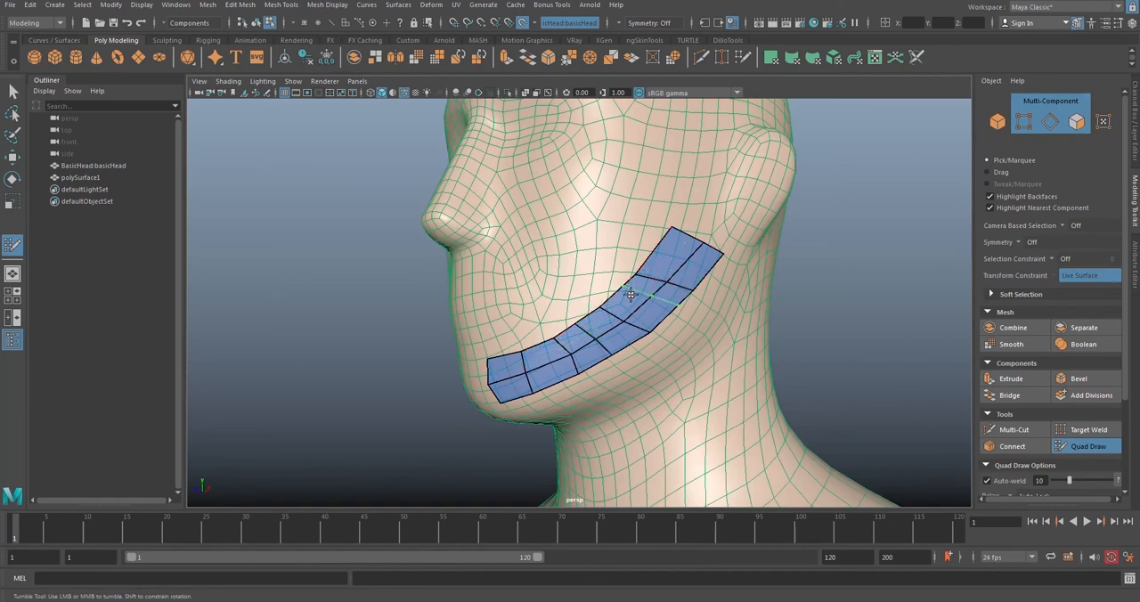
{"action": "left_click", "coordinate": [630, 294], "text": "ctrl"}
{"action": "left_click", "coordinate": [680, 258], "text": "ctrl"}
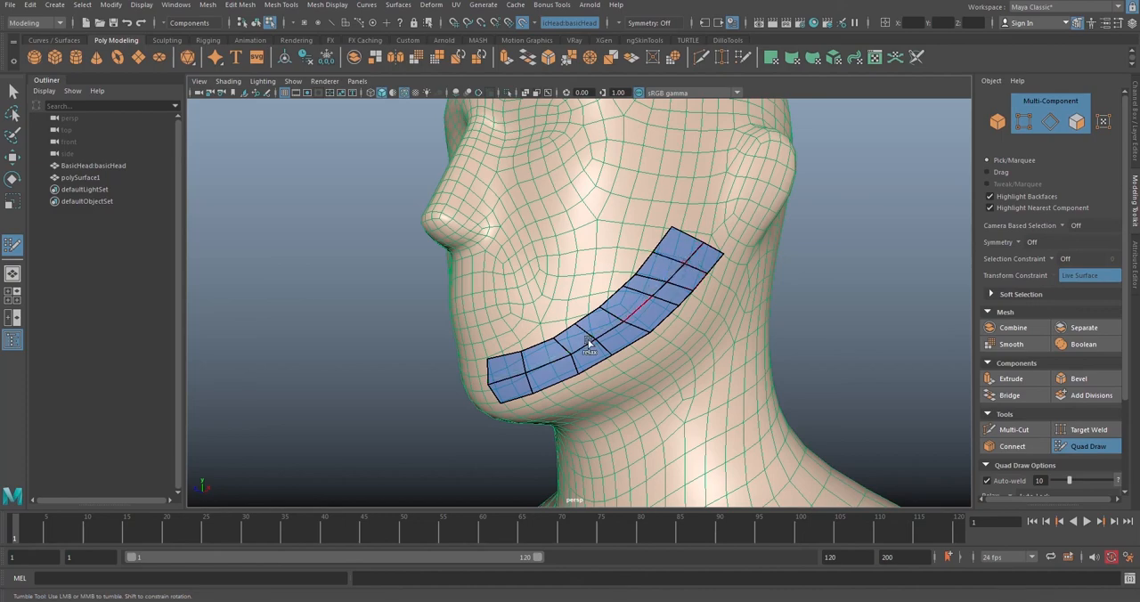
Step: Examine the finished jawline quad strip and the opposite side of the head from several angles
{"action": "right_click_drag", "start_coordinate": [682, 298], "coordinate": [544, 292], "text": "alt"}
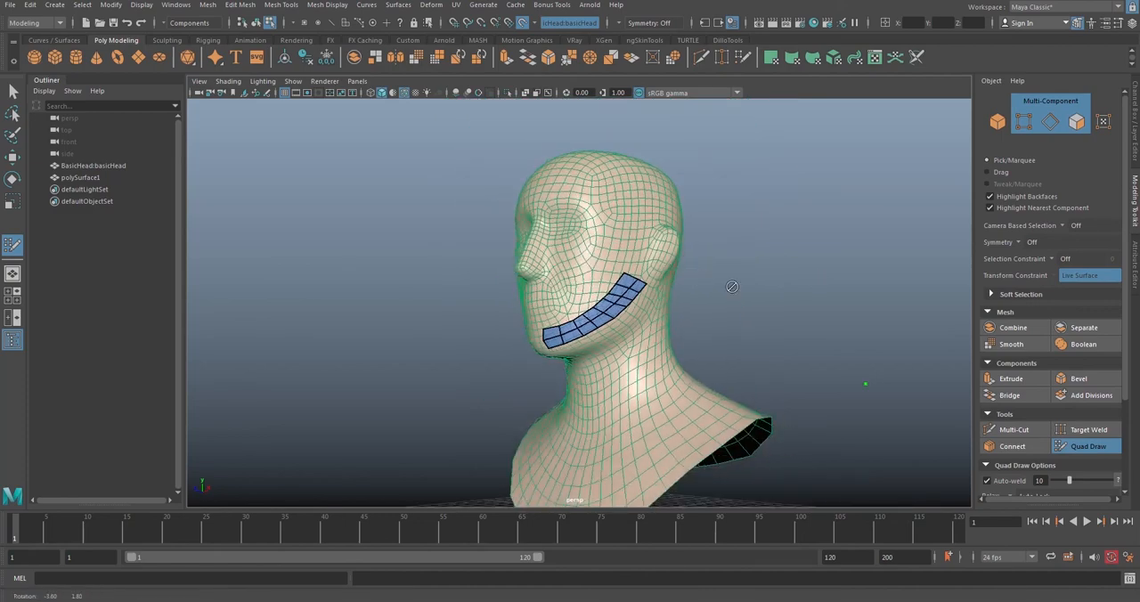
{"action": "left_click_drag", "start_coordinate": [503, 290], "coordinate": [604, 286], "text": "alt"}
{"action": "right_click_drag", "start_coordinate": [604, 286], "coordinate": [659, 290], "text": "alt"}
{"action": "left_click_drag", "start_coordinate": [704, 298], "coordinate": [654, 310], "text": "alt"}
{"action": "right_click_drag", "start_coordinate": [654, 310], "coordinate": [617, 307], "text": "alt"}
{"action": "left_click_drag", "start_coordinate": [670, 258], "coordinate": [690, 297], "text": "alt"}
{"action": "left_click_drag", "start_coordinate": [561, 252], "coordinate": [647, 303], "text": "alt"}
{"action": "left_click_drag", "start_coordinate": [532, 291], "coordinate": [674, 313], "text": "alt"}
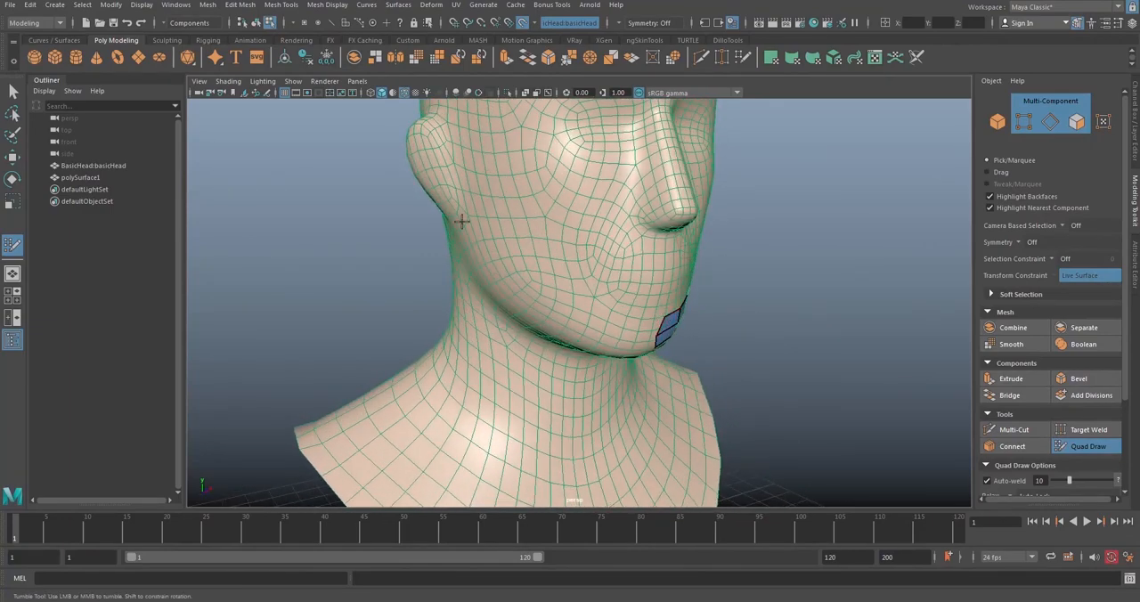
{"action": "right_click_drag", "start_coordinate": [564, 297], "coordinate": [572, 289], "text": "alt"}
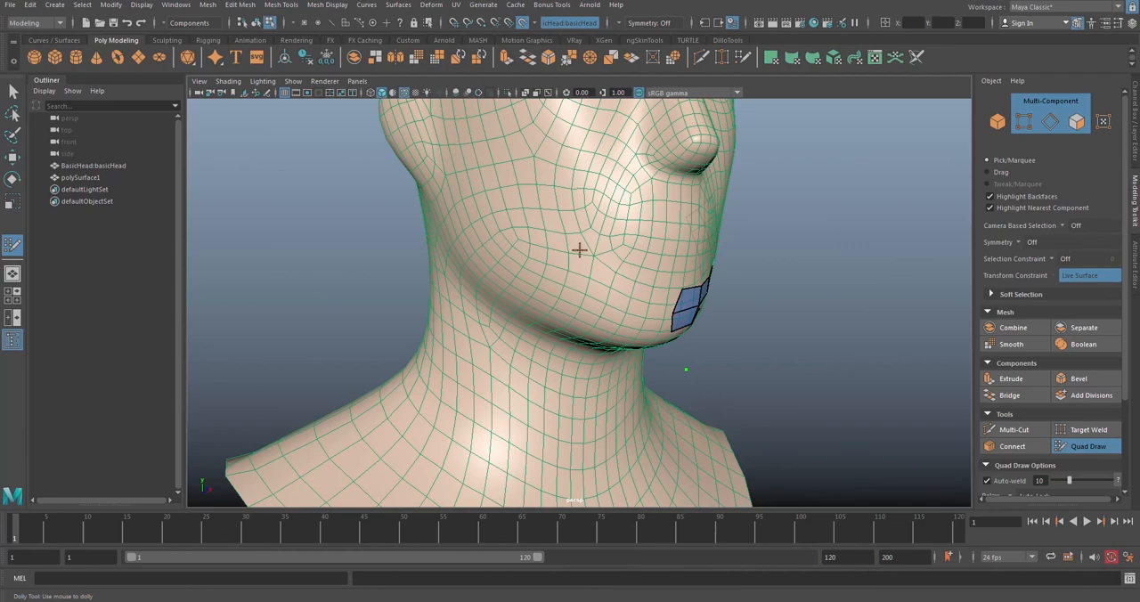